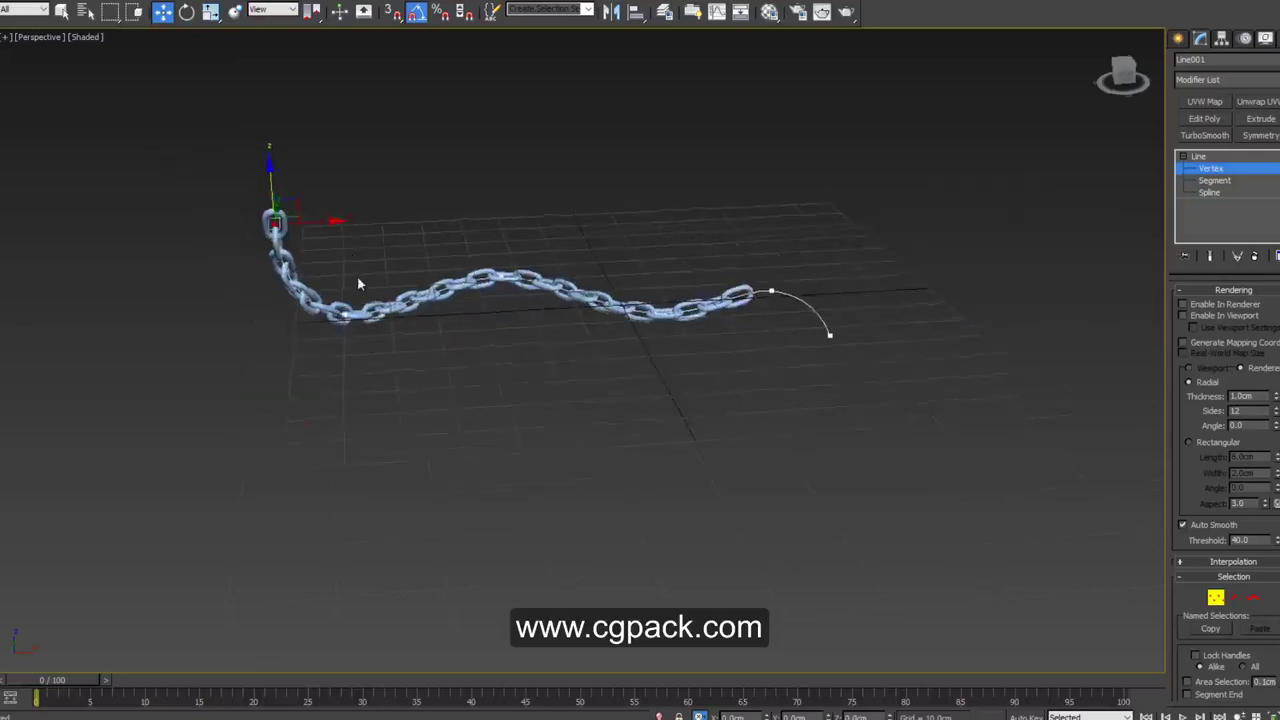
Step: Reshape the chain by dragging its spline end vertices right, up-left and down-left, checking from a lower angle
left_click_drag(258, 370, 881, 366)
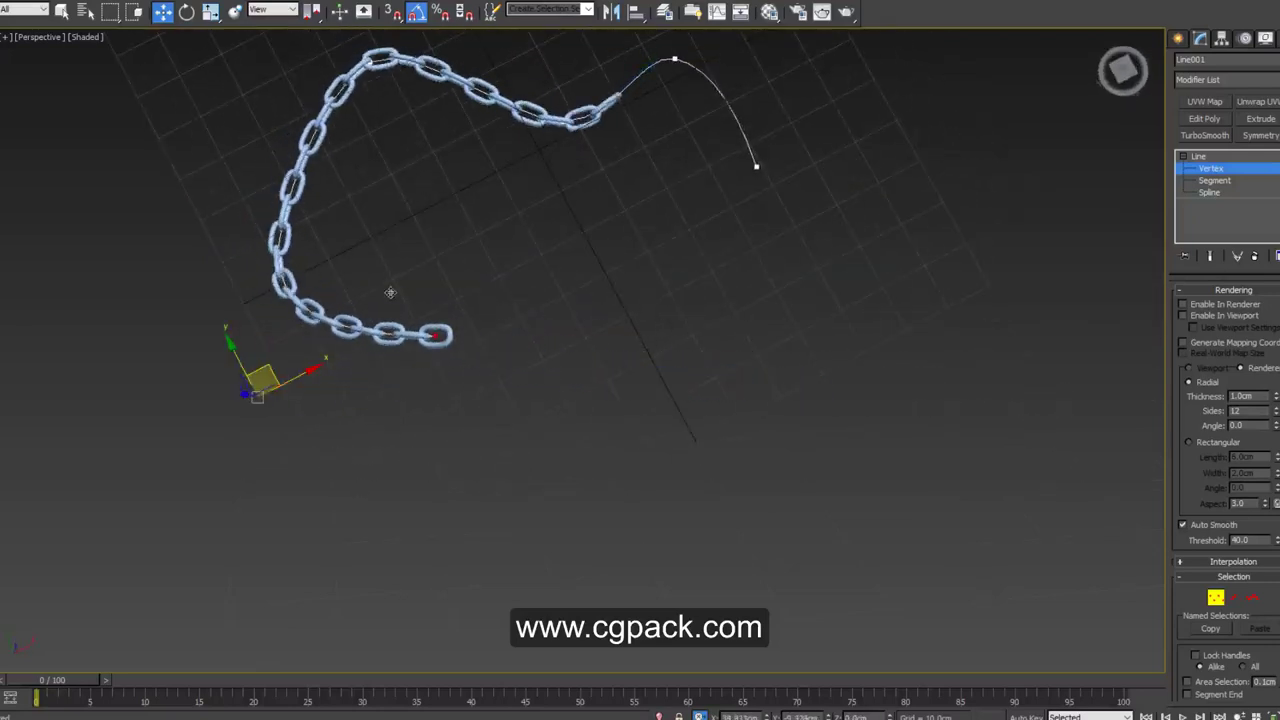
left_click_drag(881, 366, 346, 273)
middle_click_drag(346, 273, 394, 217, "alt")
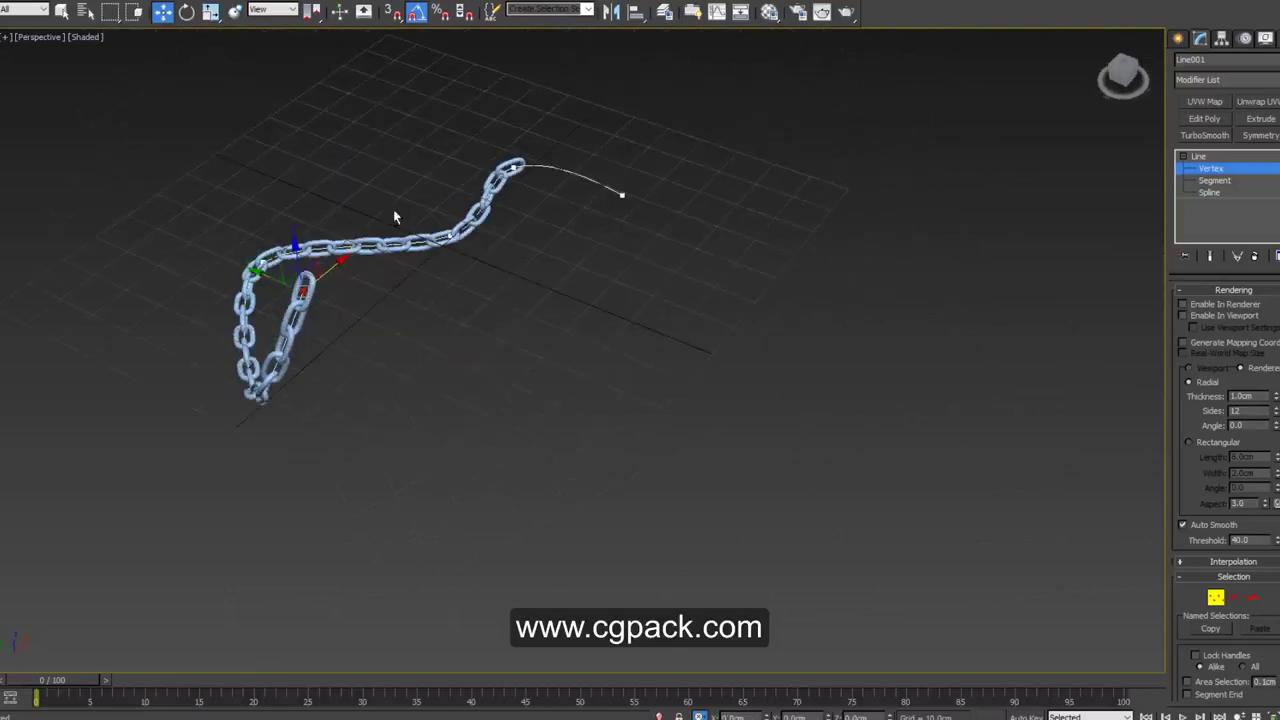
left_click_drag(314, 257, 428, 365)
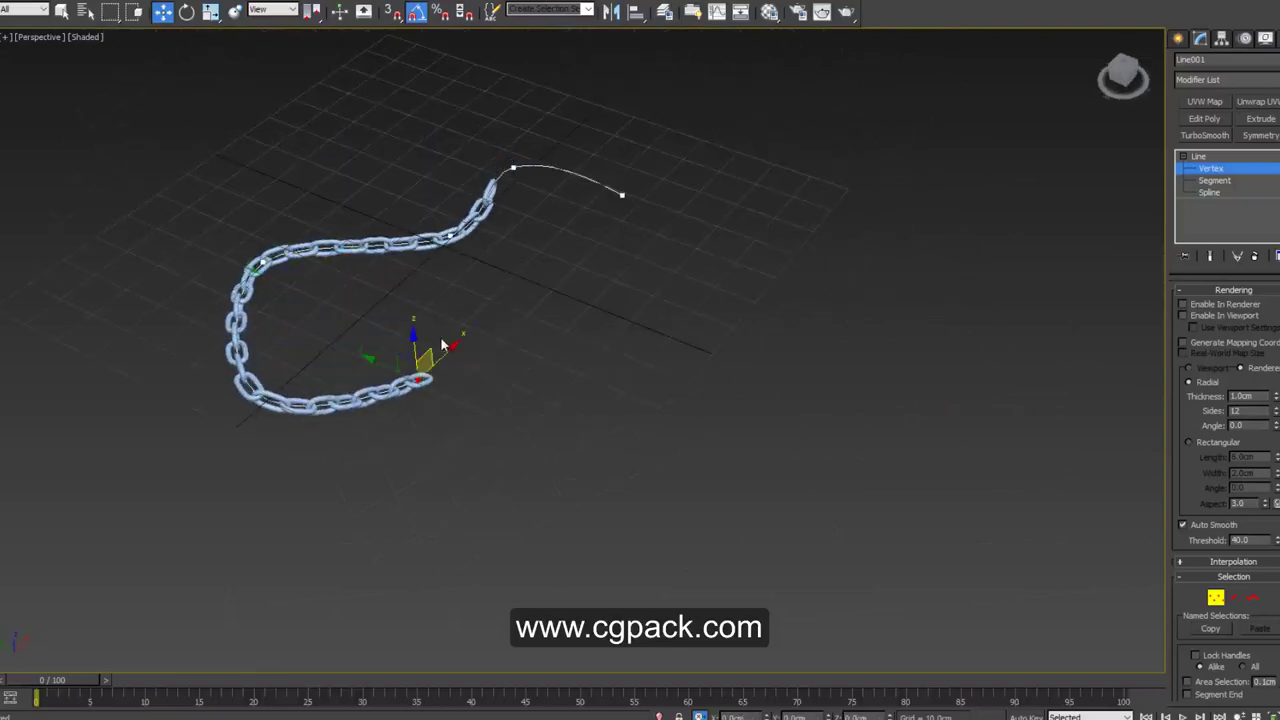
mouse_move(428, 365)
middle_mouse_down("alt")
mouse_move(410, 338)
mouse_move(433, 338)
mouse_move(413, 360)
mouse_move(390, 277)
mouse_move(449, 337)
mouse_move(429, 314)
middle_mouse_up("alt")
left_click_drag(429, 314, 352, 347)
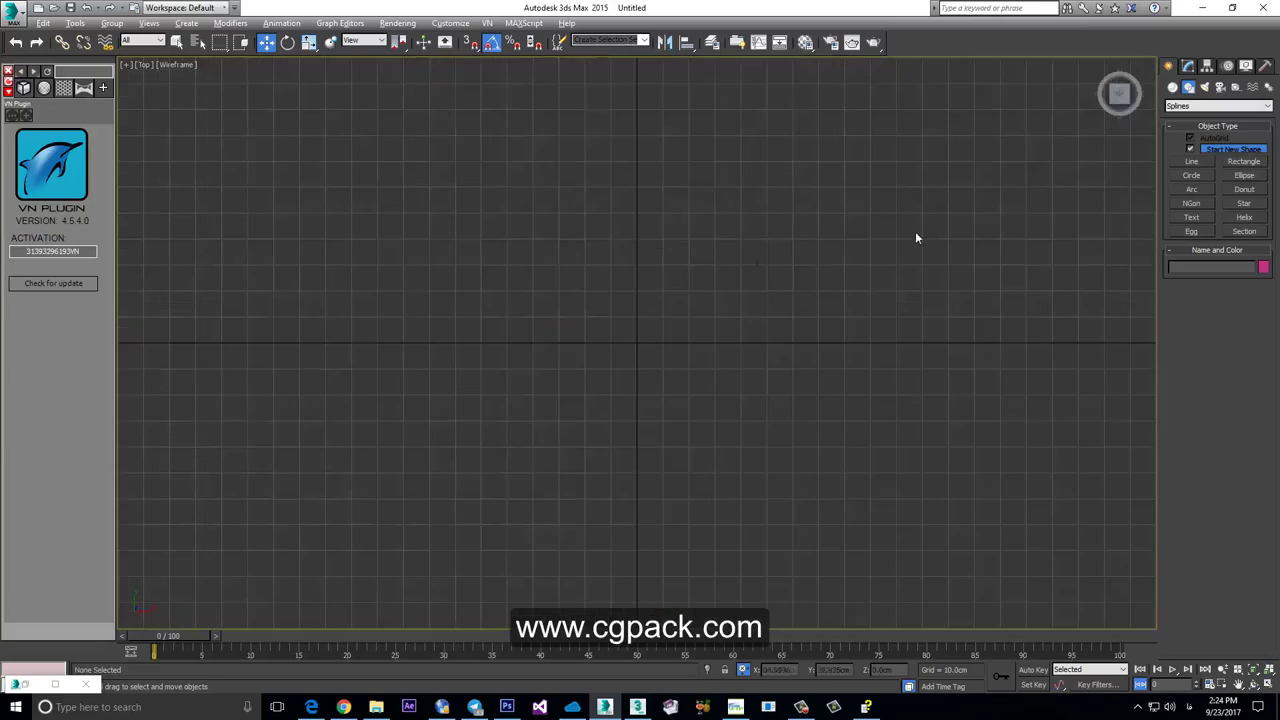
Step: Draw a six-point line spline arcing across the Top view
left_click(1190, 161)
left_click(452, 403)
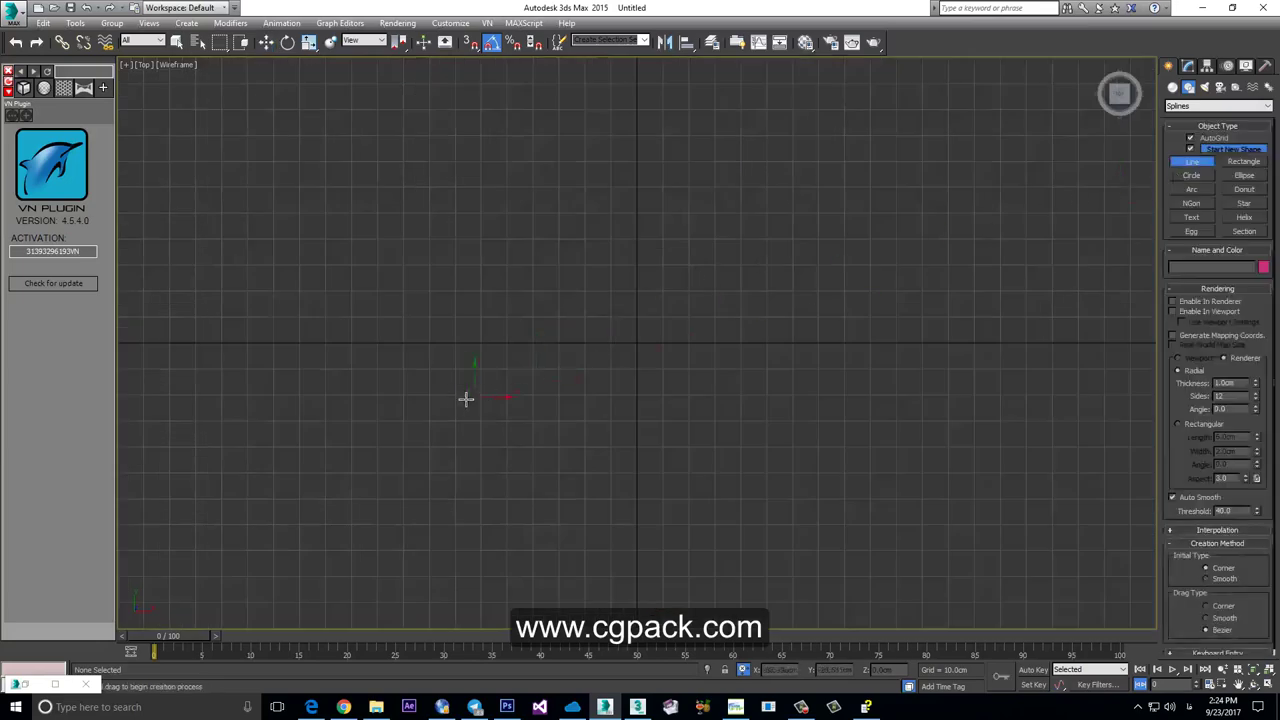
left_click(481, 333)
left_click(586, 333)
left_click(670, 352)
left_click(734, 403)
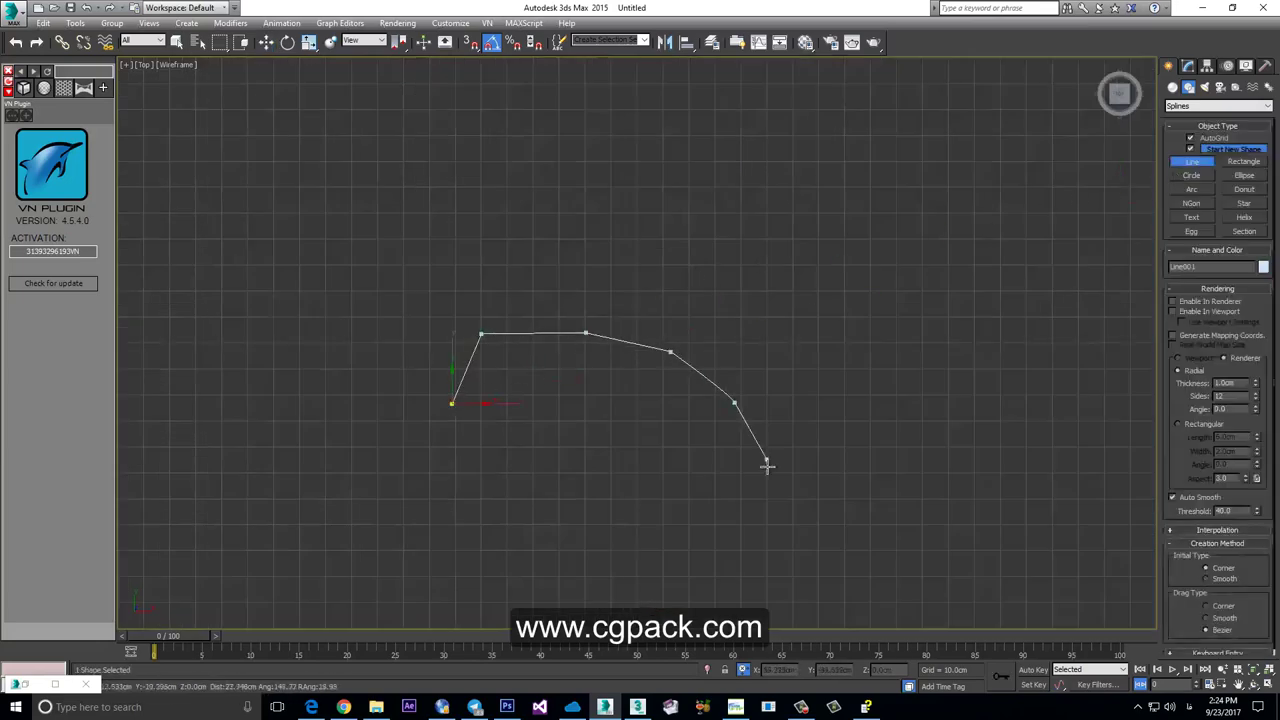
left_click(766, 469)
right_click(844, 445)
Step: Select all of Line001's vertices and convert them to Smooth
key("w")
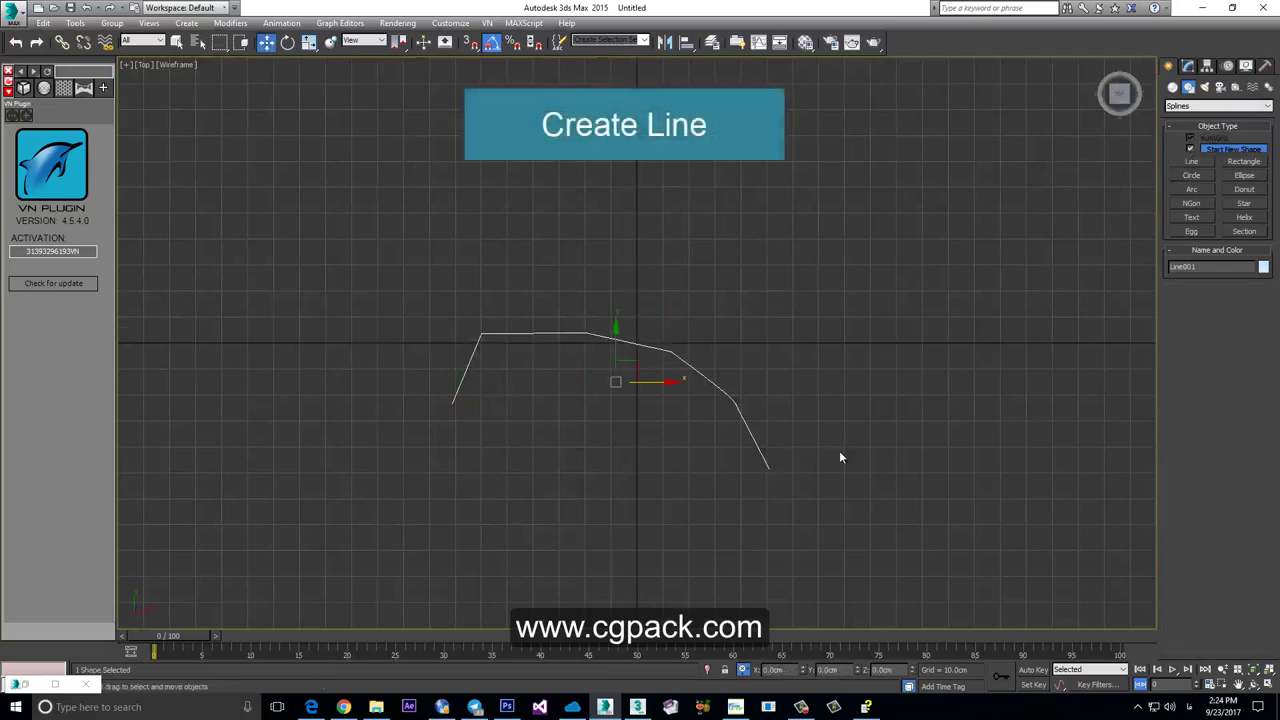
left_click(1188, 65)
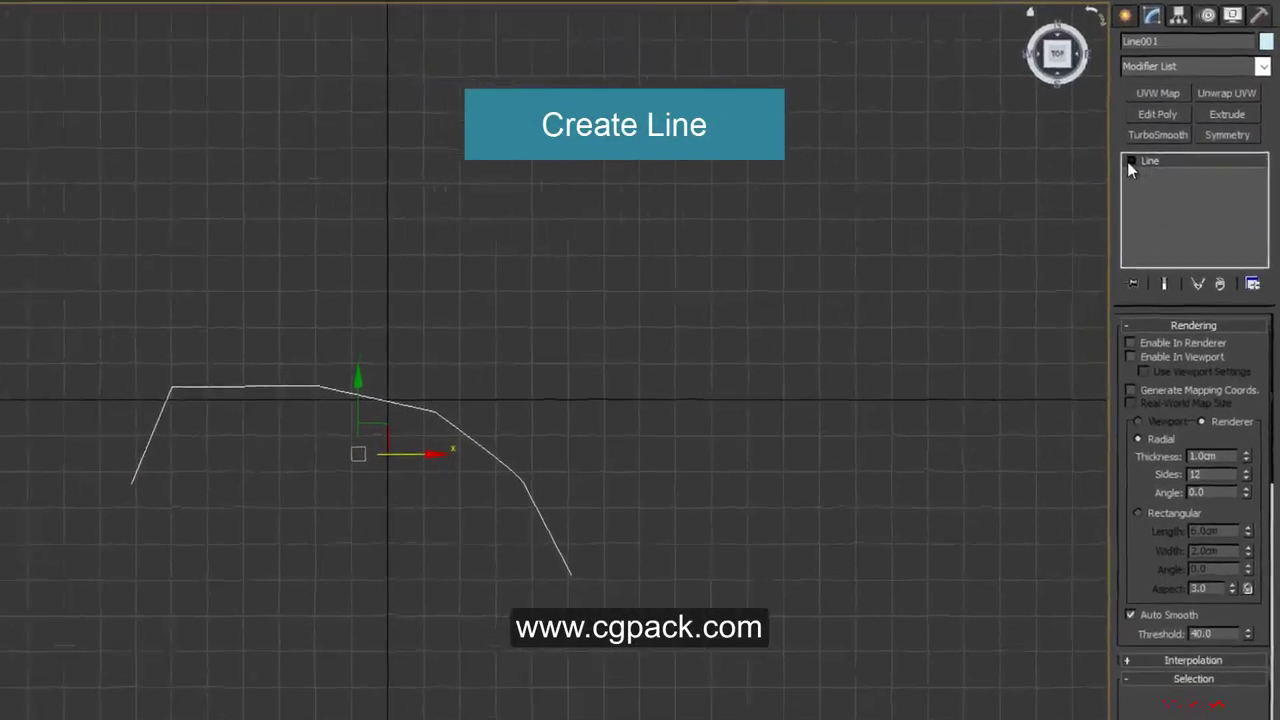
left_click(1173, 171)
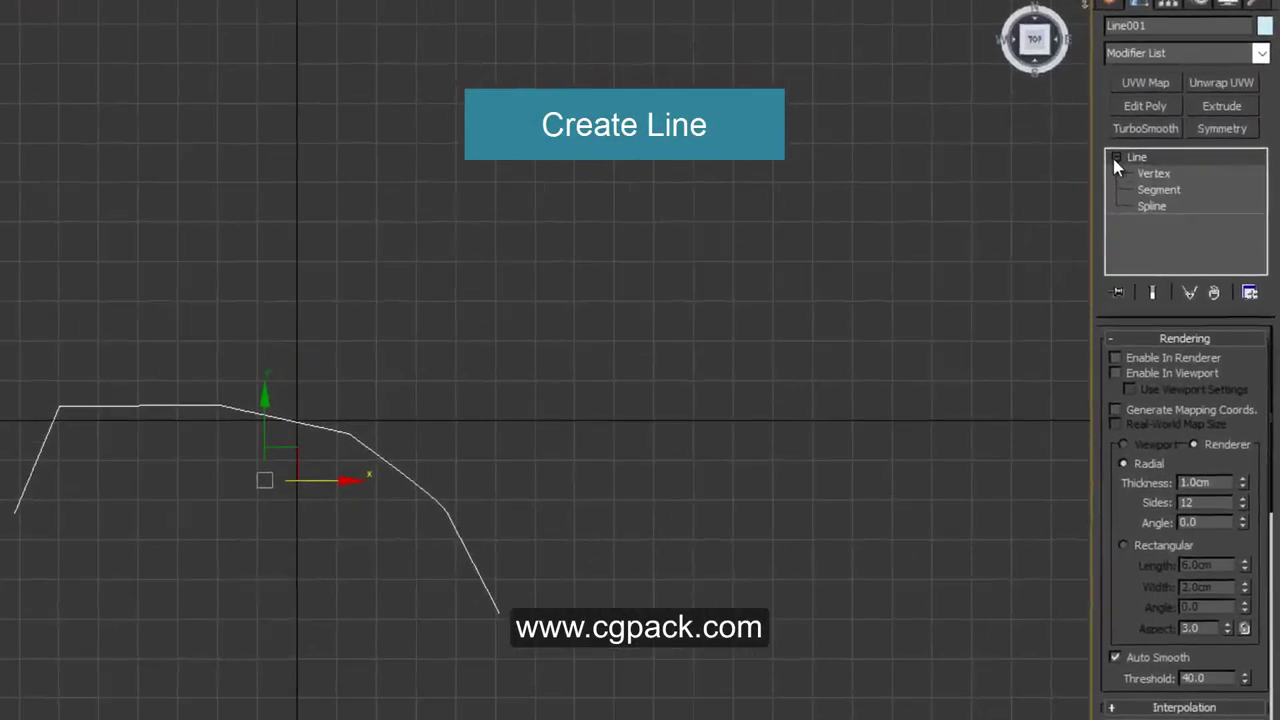
left_click(1150, 174)
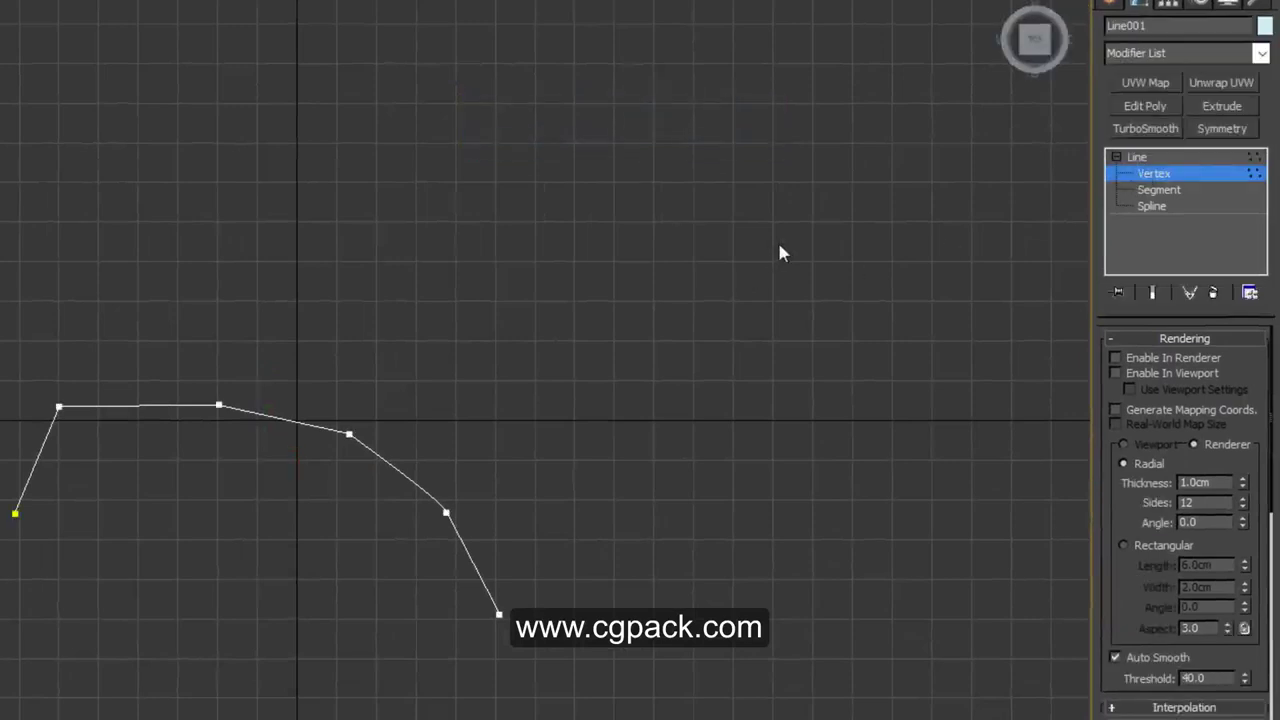
left_click_drag(157, 651, 3, 655)
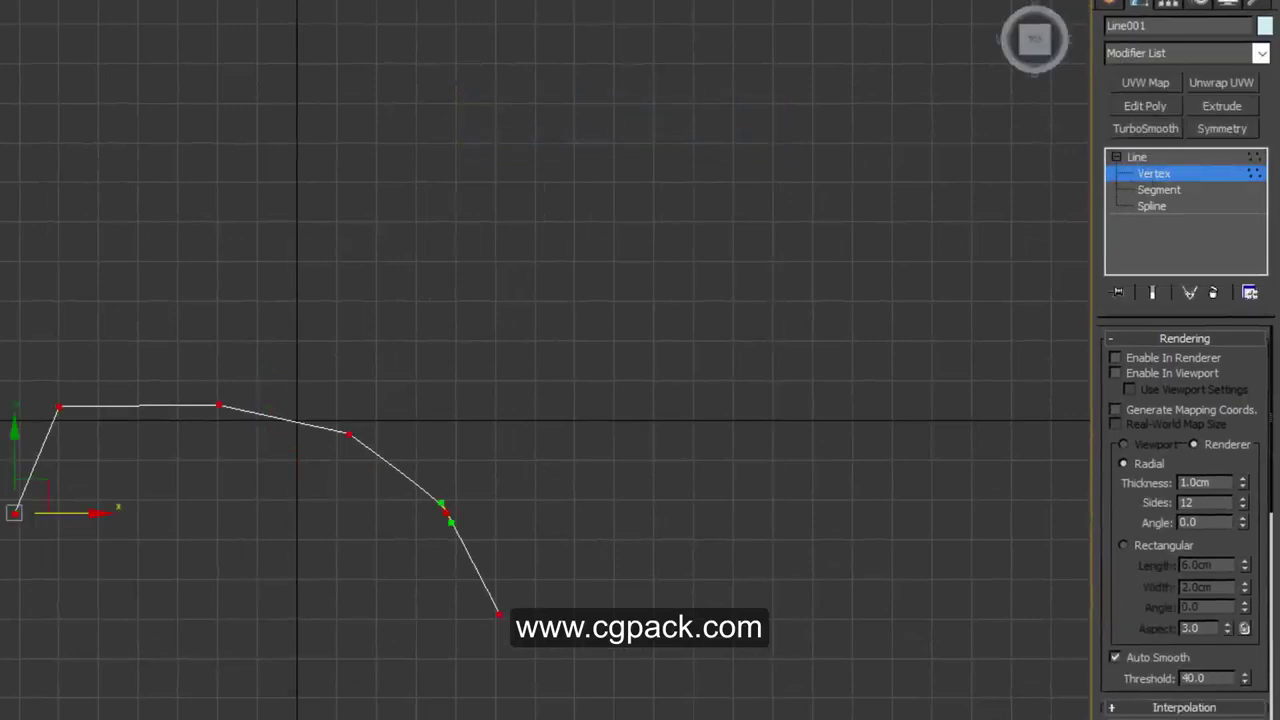
left_click(349, 437)
right_click(350, 433)
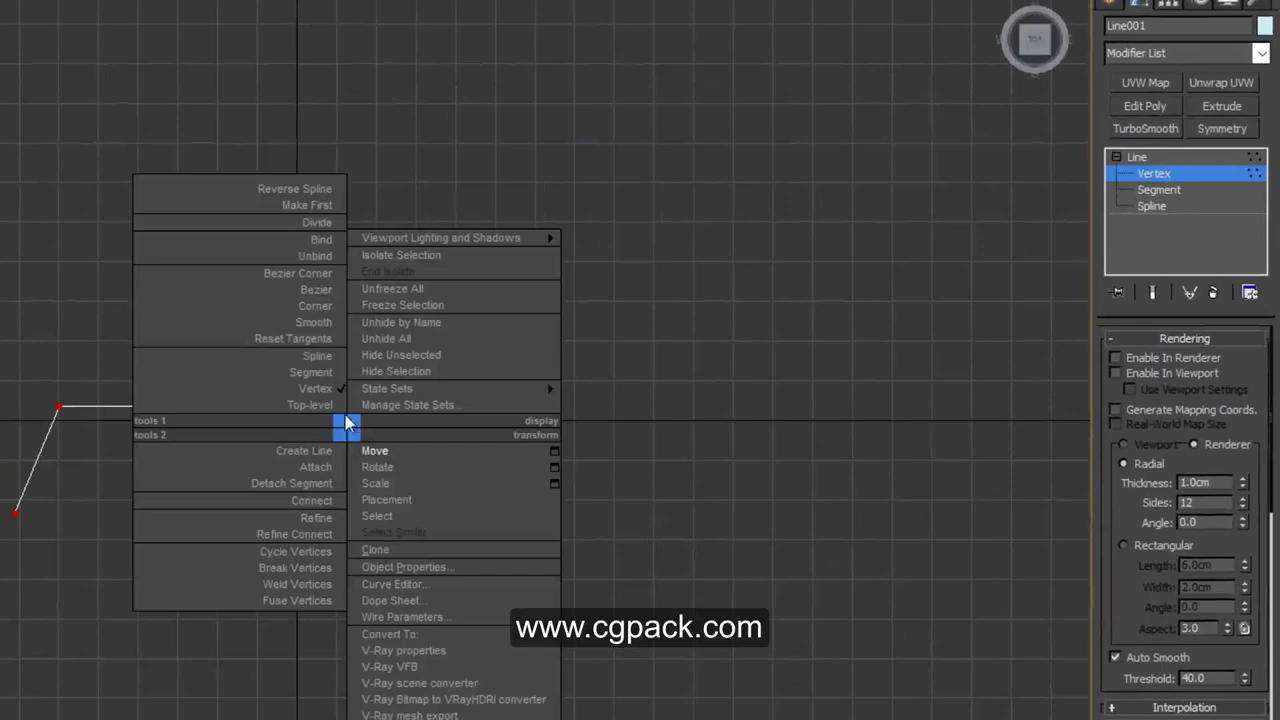
left_click(308, 323)
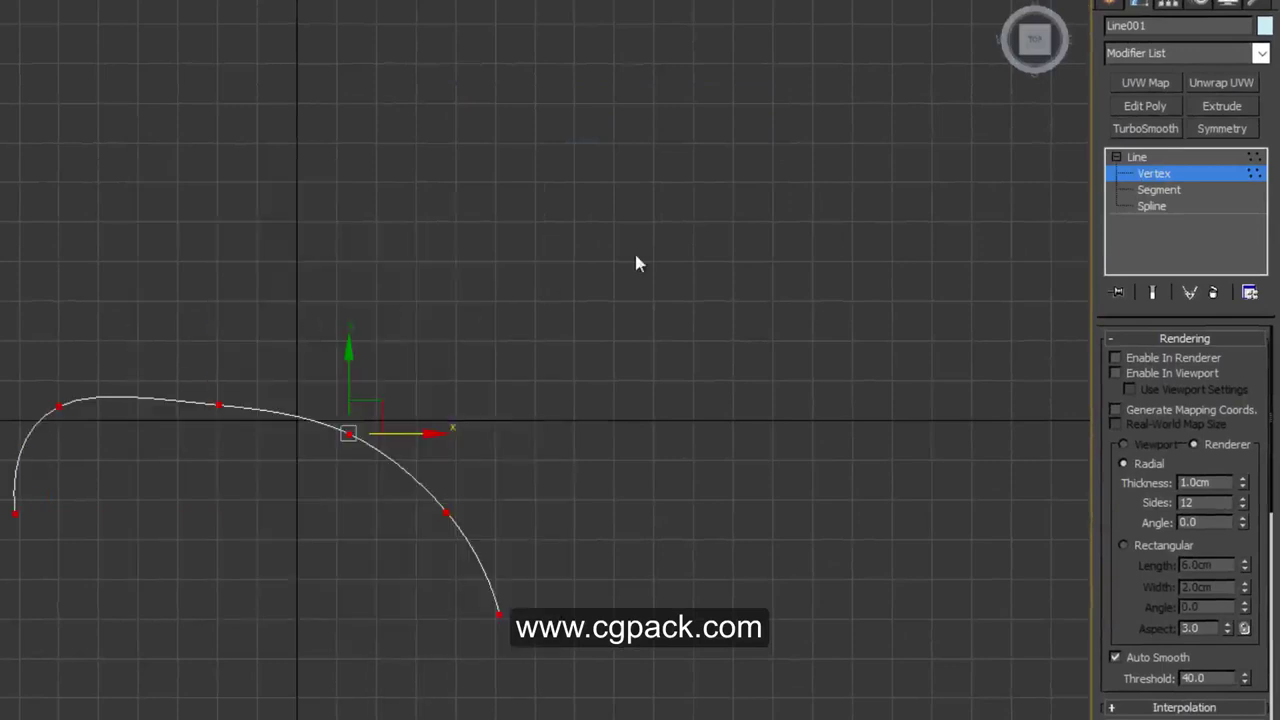
Step: Draw a small circle at the curve's lower-left start and convert it to an editable spline
left_click(1108, 51)
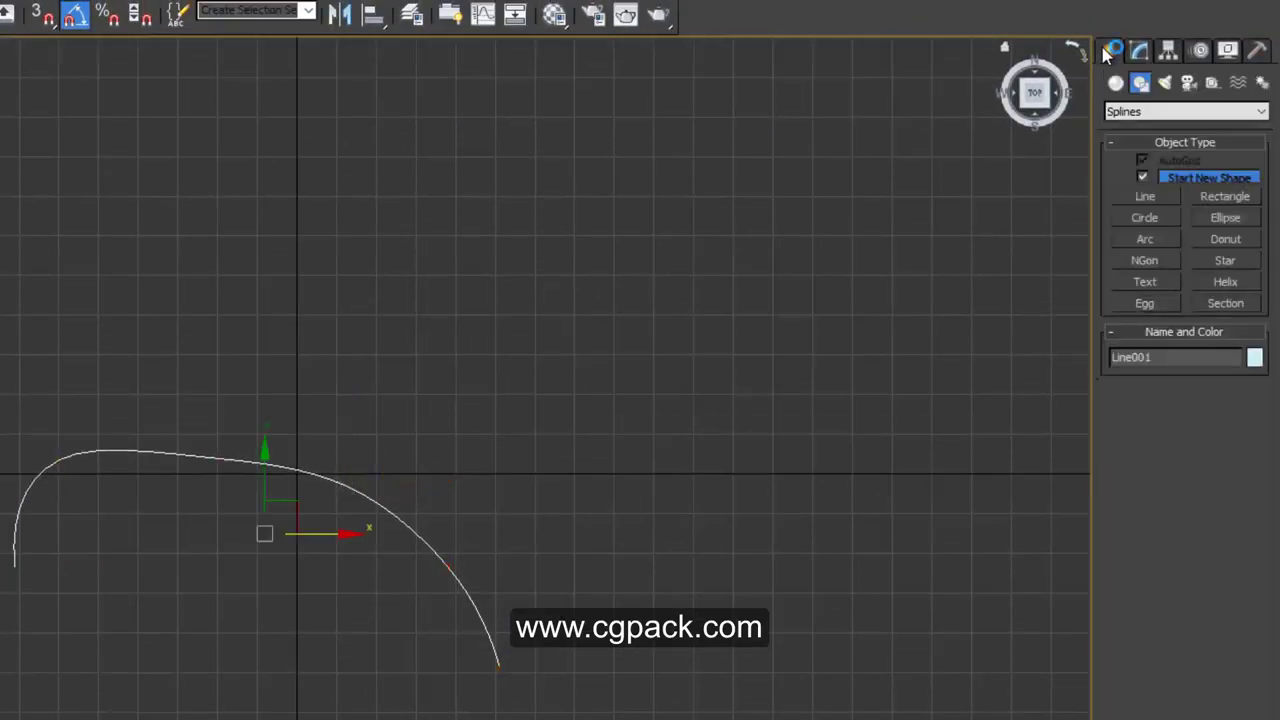
left_click(1145, 219)
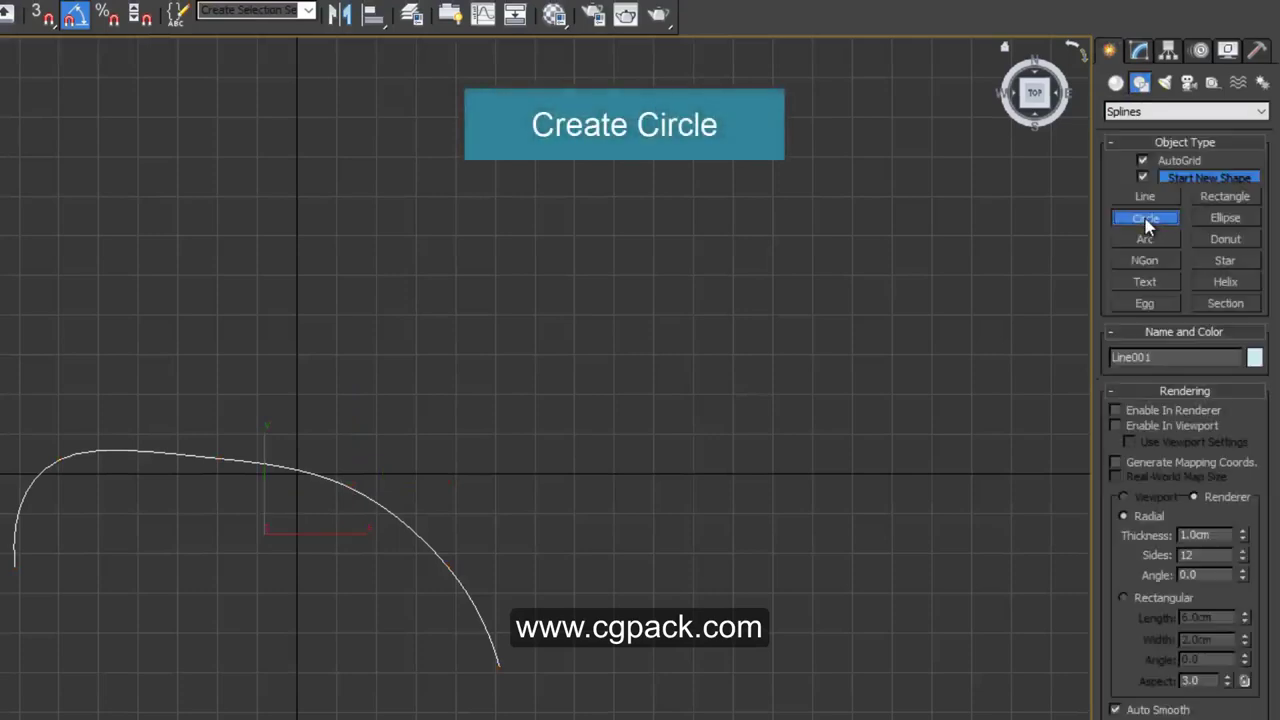
scroll(43, 551, "up", 5)
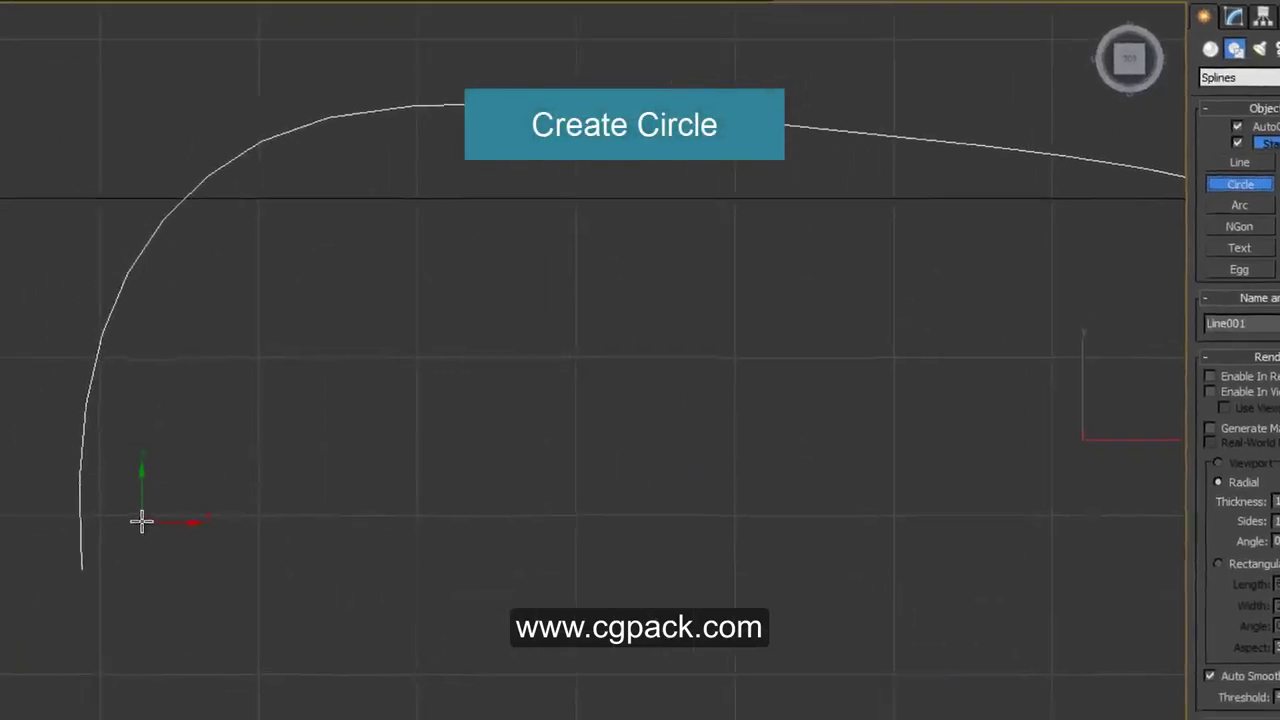
mouse_move(212, 477)
left_mouse_down()
mouse_move(212, 517)
mouse_move(236, 545)
left_mouse_up()
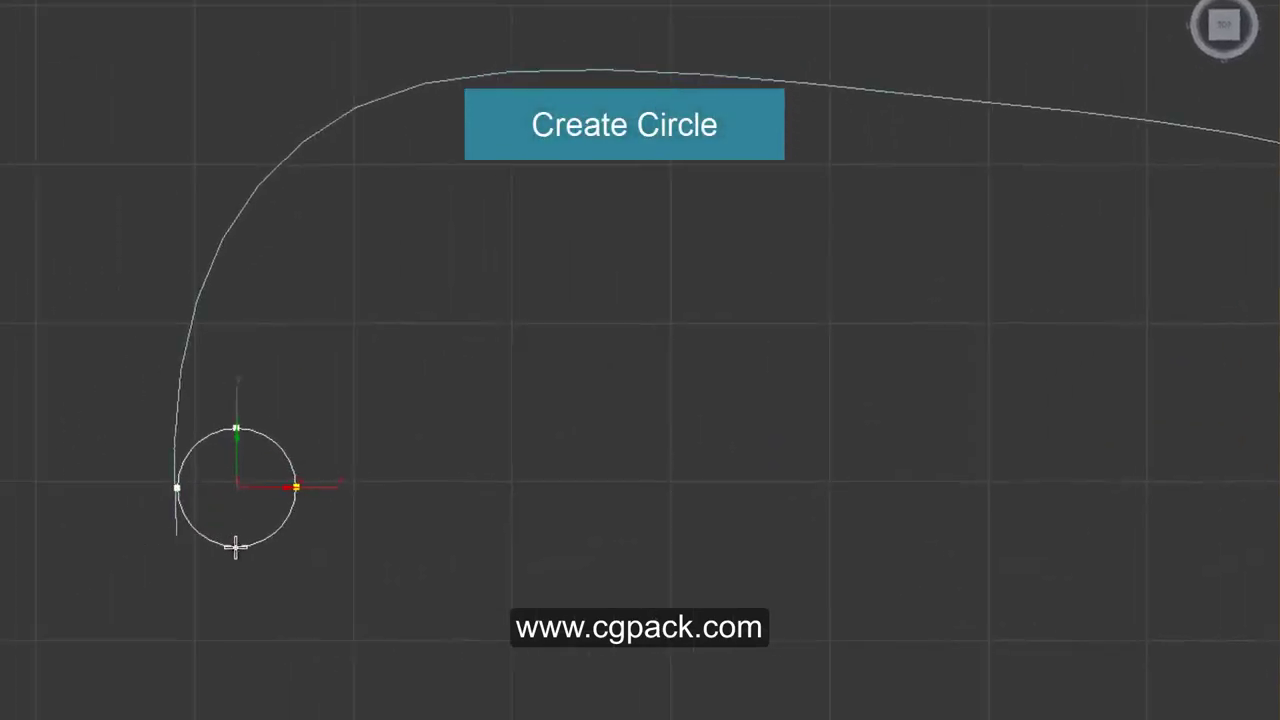
right_click(251, 470)
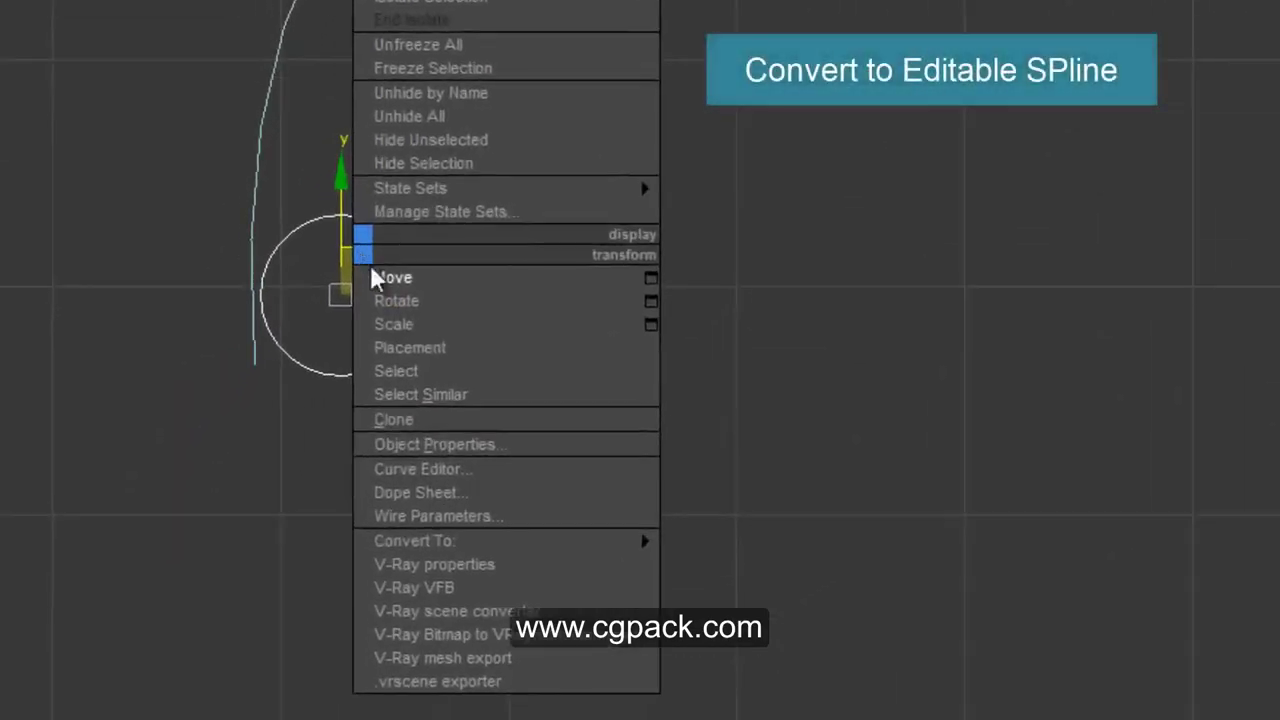
mouse_move(414, 541)
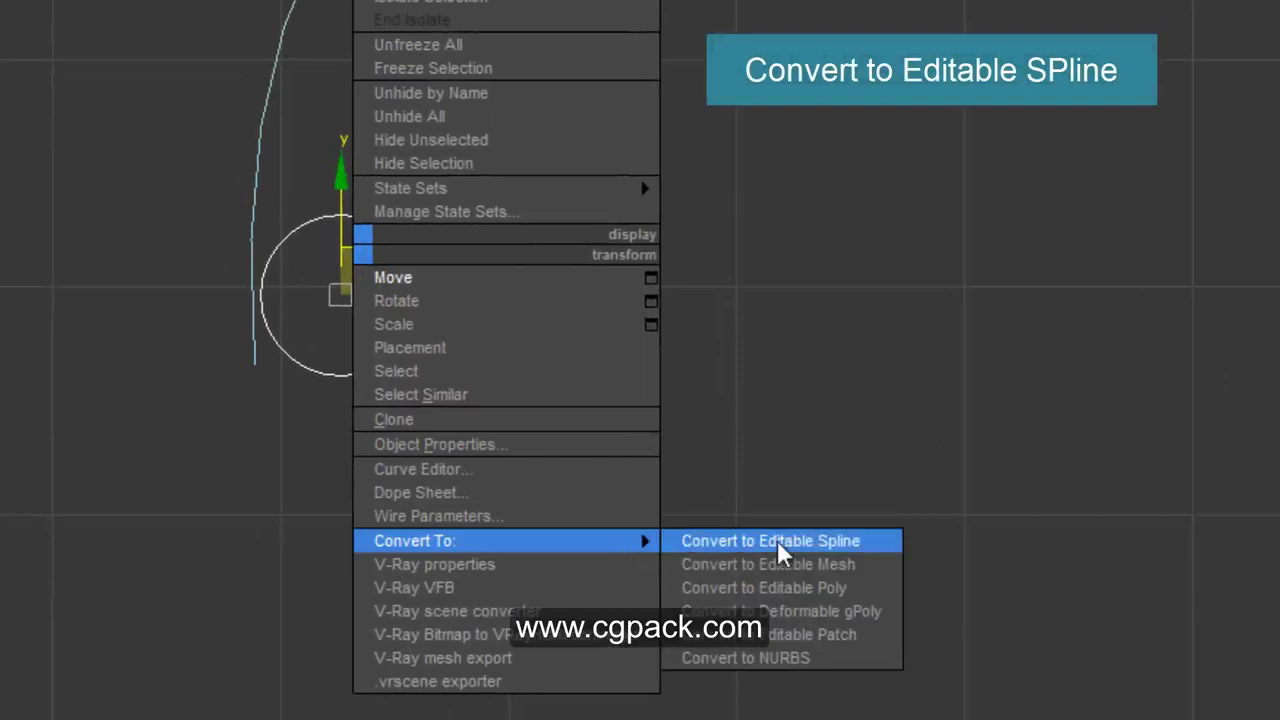
left_click(777, 540)
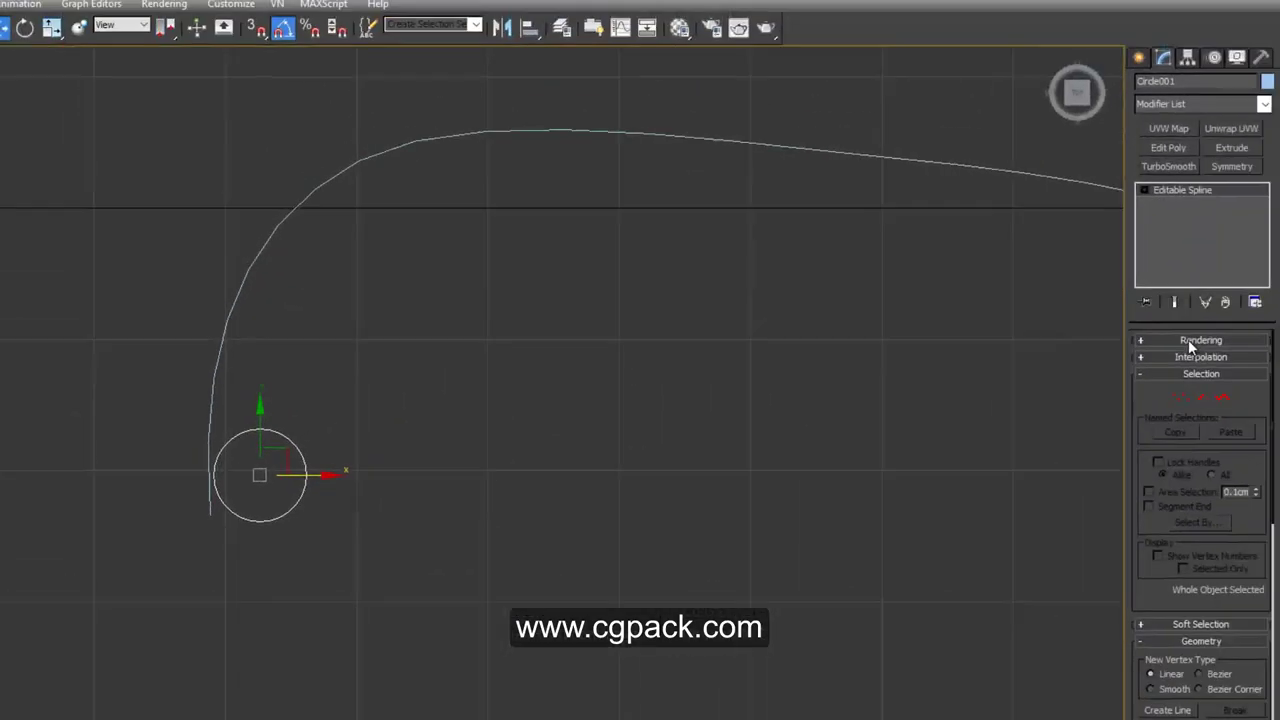
Step: Enable the circle in renderer and viewport as a 1.2cm-thick tube, then go to Spline sub-object level
left_click(1188, 340)
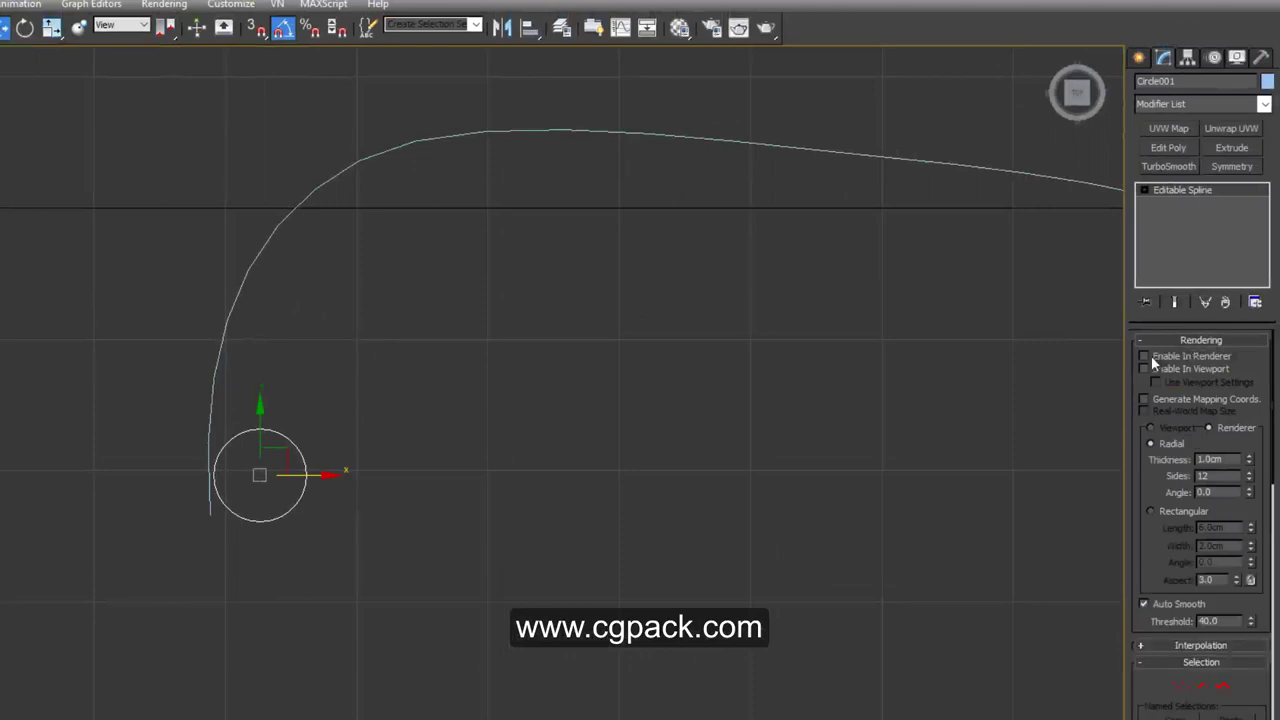
left_click(1147, 356)
left_click(1145, 369)
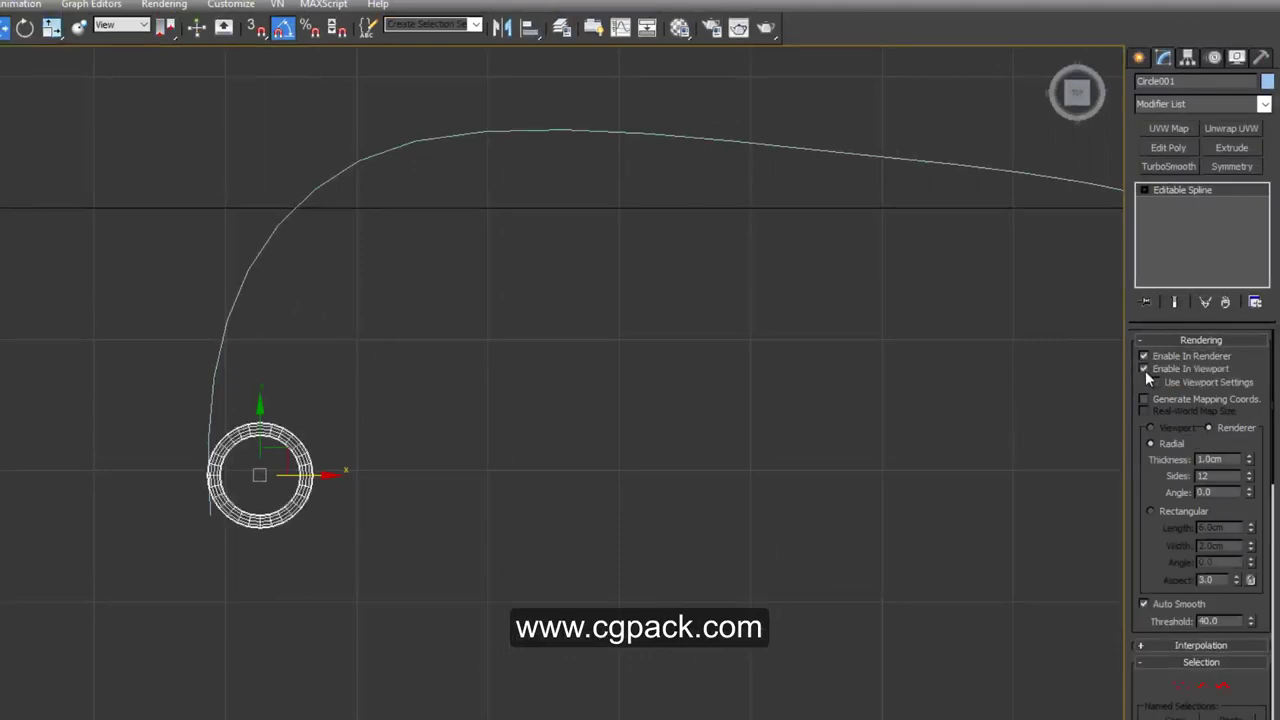
left_click_drag(1249, 462, 1249, 442)
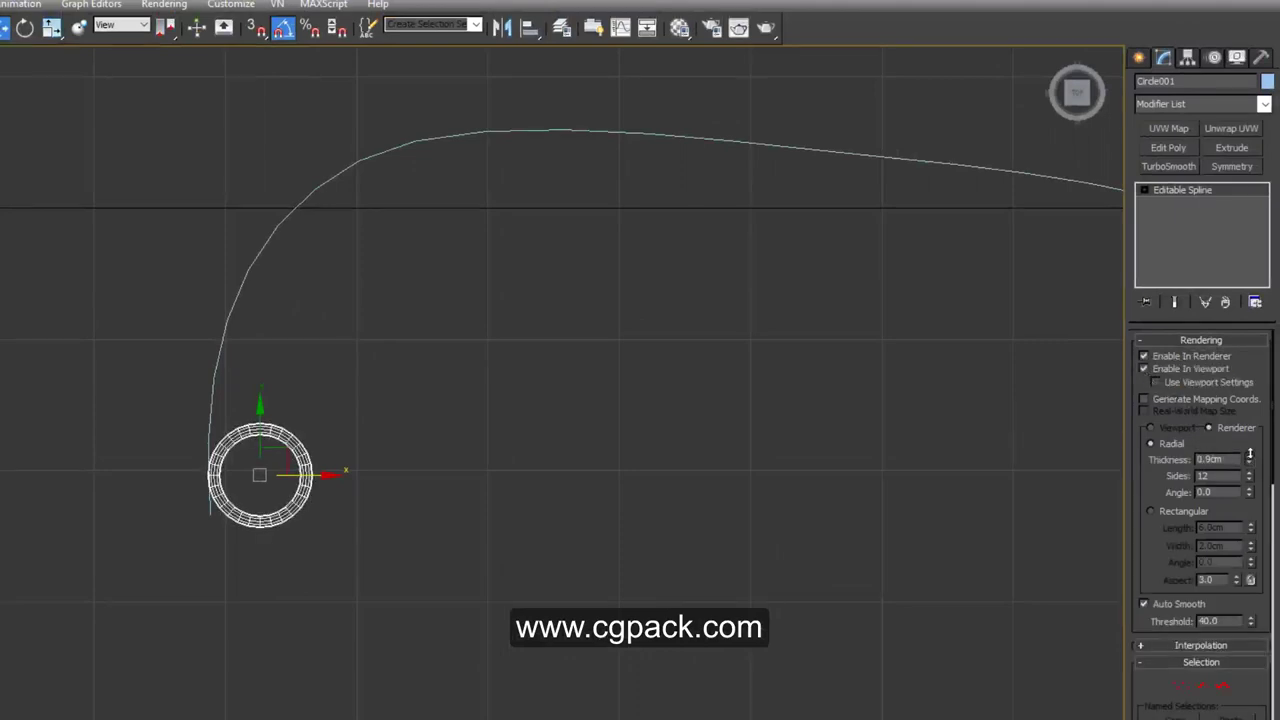
left_click(1145, 190)
left_click(1174, 230)
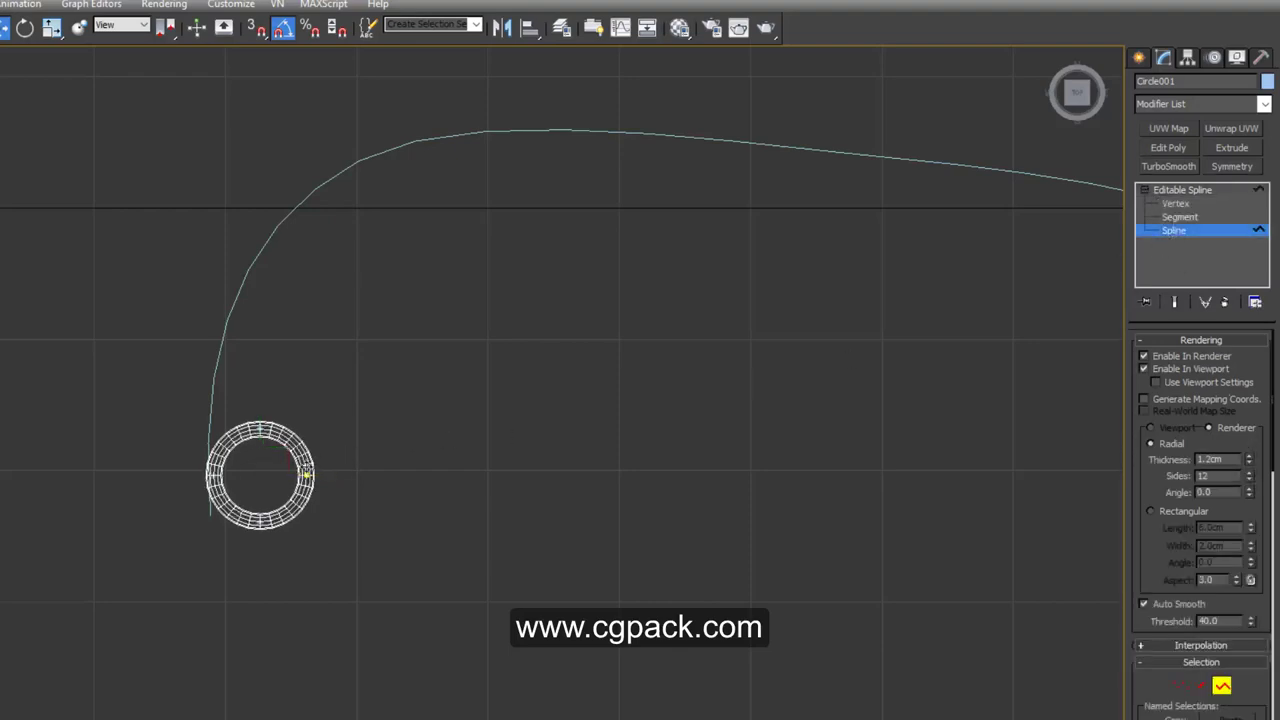
Step: Scale the circle horizontally into a tall ellipse, then return to Move mode
scroll(290, 475, "up", 5)
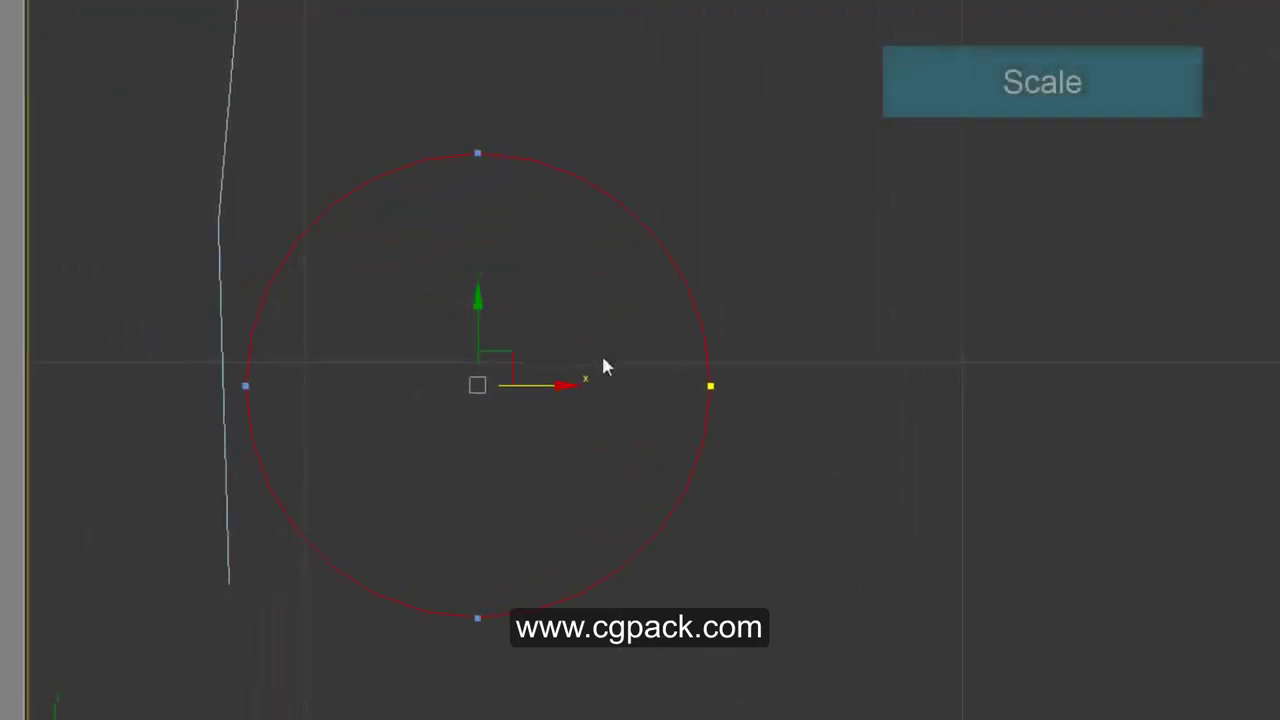
key("r")
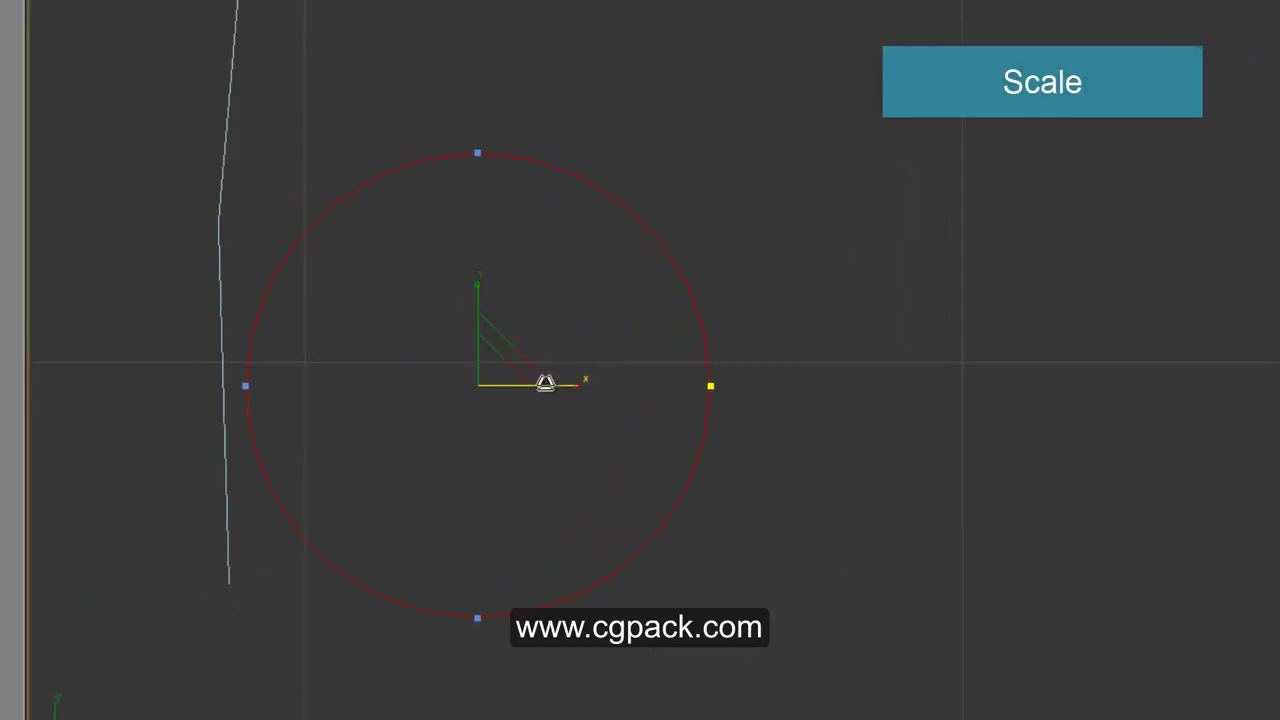
left_click_drag(545, 383, 485, 383)
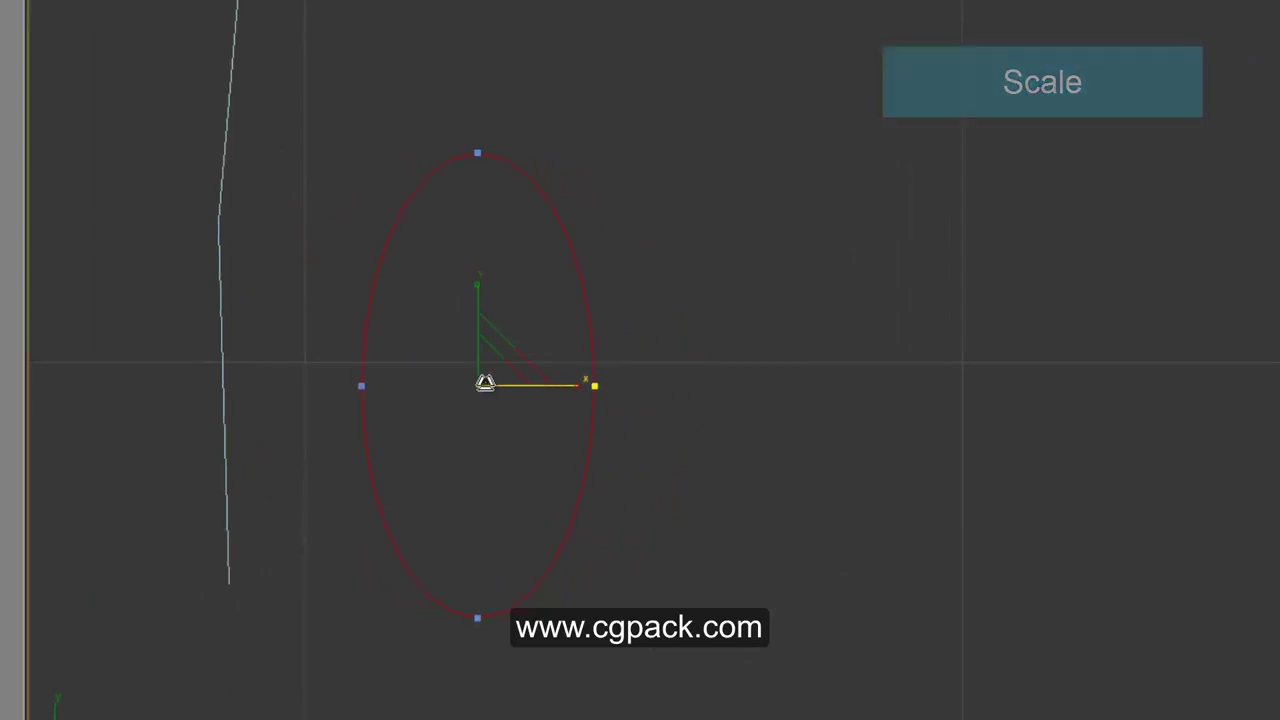
right_click(502, 289)
left_click(560, 297)
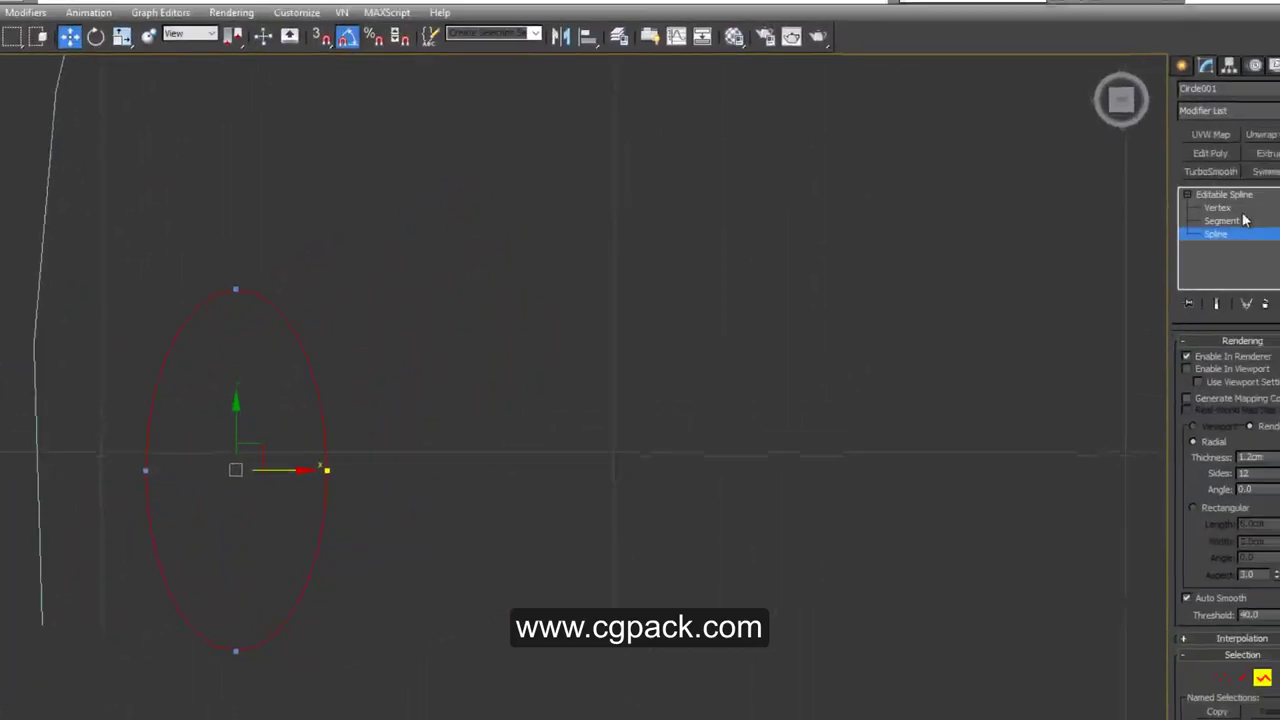
Step: Flatten the ellipse's top and bottom vertices into an oval link shown as a viewport tube
left_click(1185, 222)
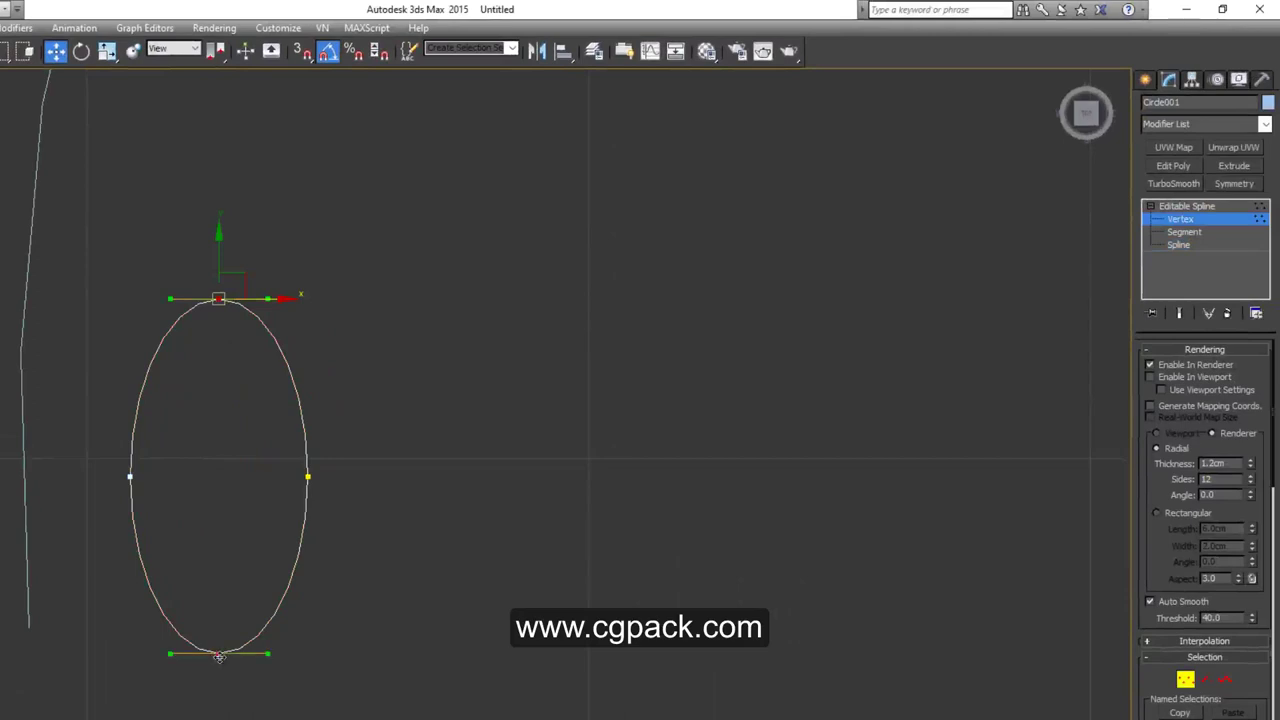
left_click_drag(268, 296, 306, 297)
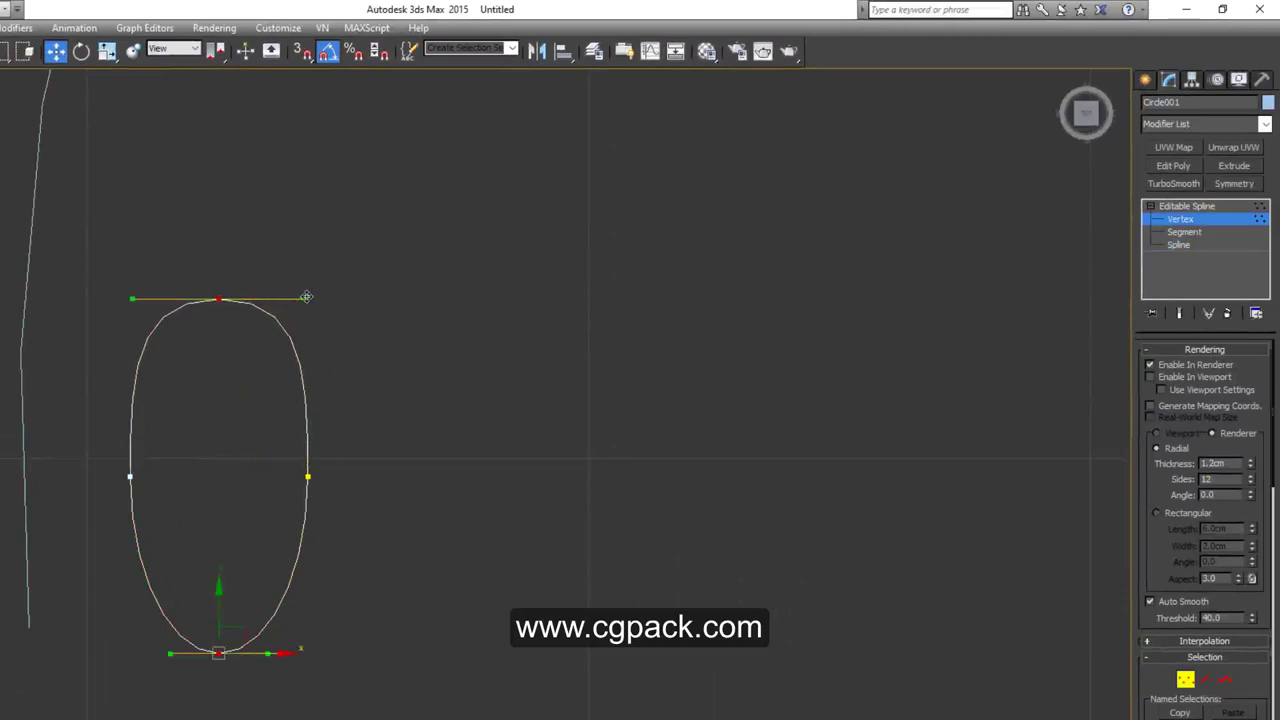
left_click_drag(170, 653, 131, 653)
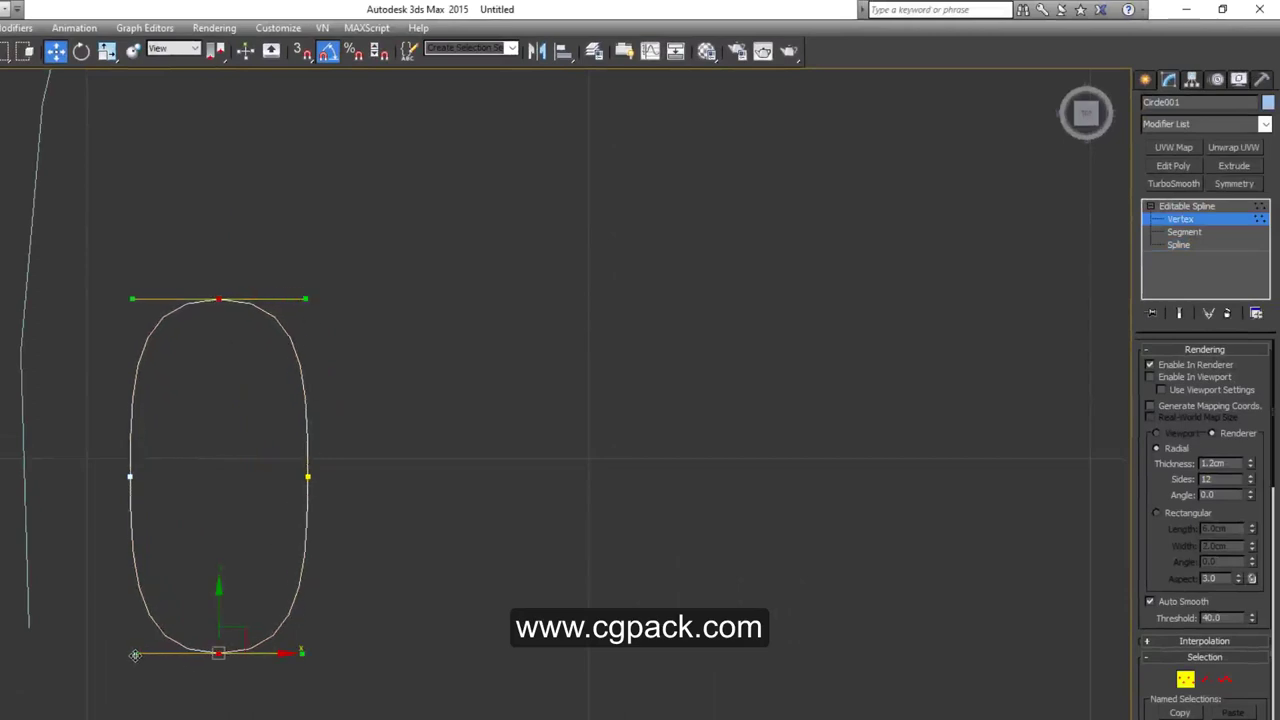
left_click(1150, 377)
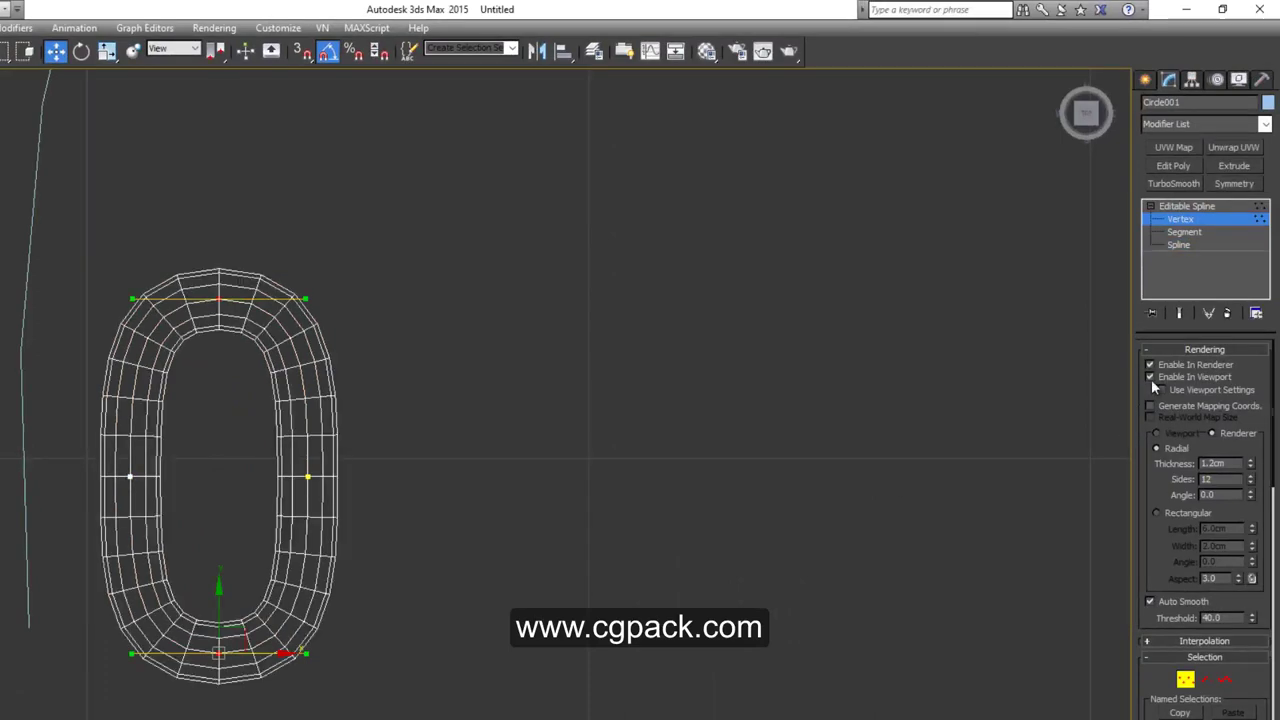
left_click(1150, 377)
left_click(1176, 207)
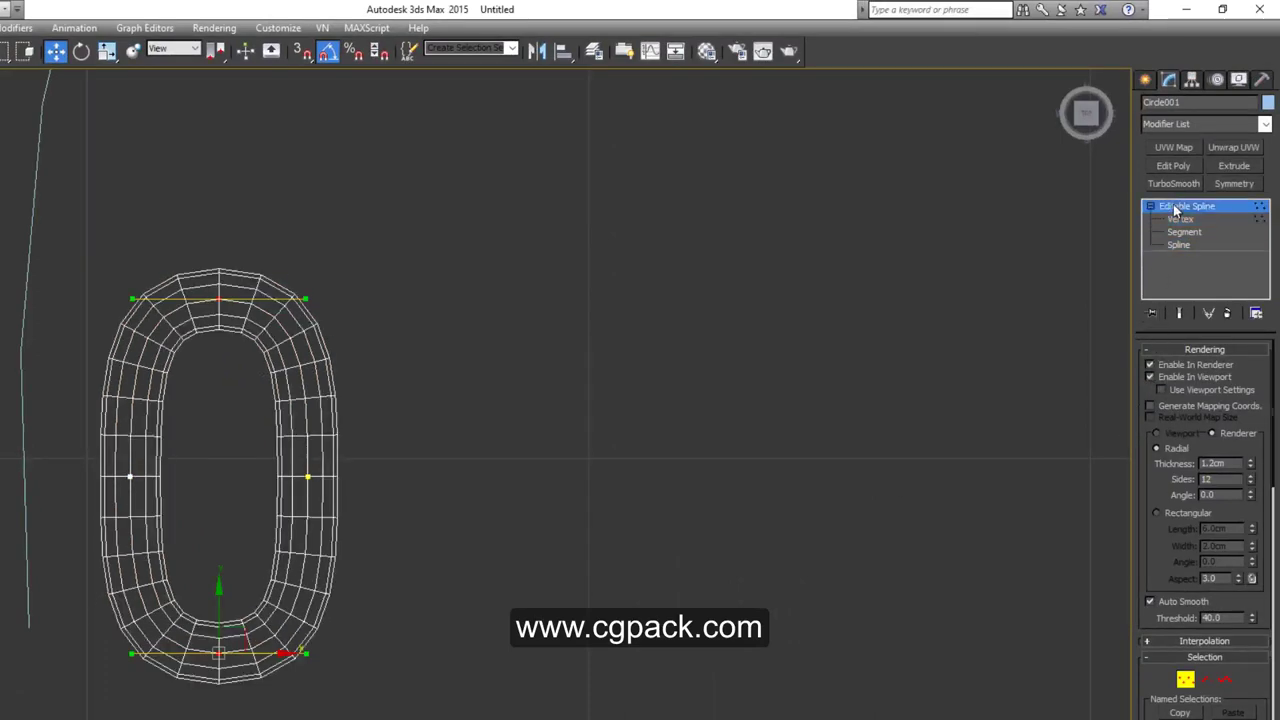
scroll(606, 451, "down", 5)
Step: Maximize the Perspective view on the link and select Circle001's Position track in the Motion panel
mouse_move(571, 463)
middle_mouse_down()
mouse_move(551, 446)
mouse_move(391, 458)
middle_mouse_up()
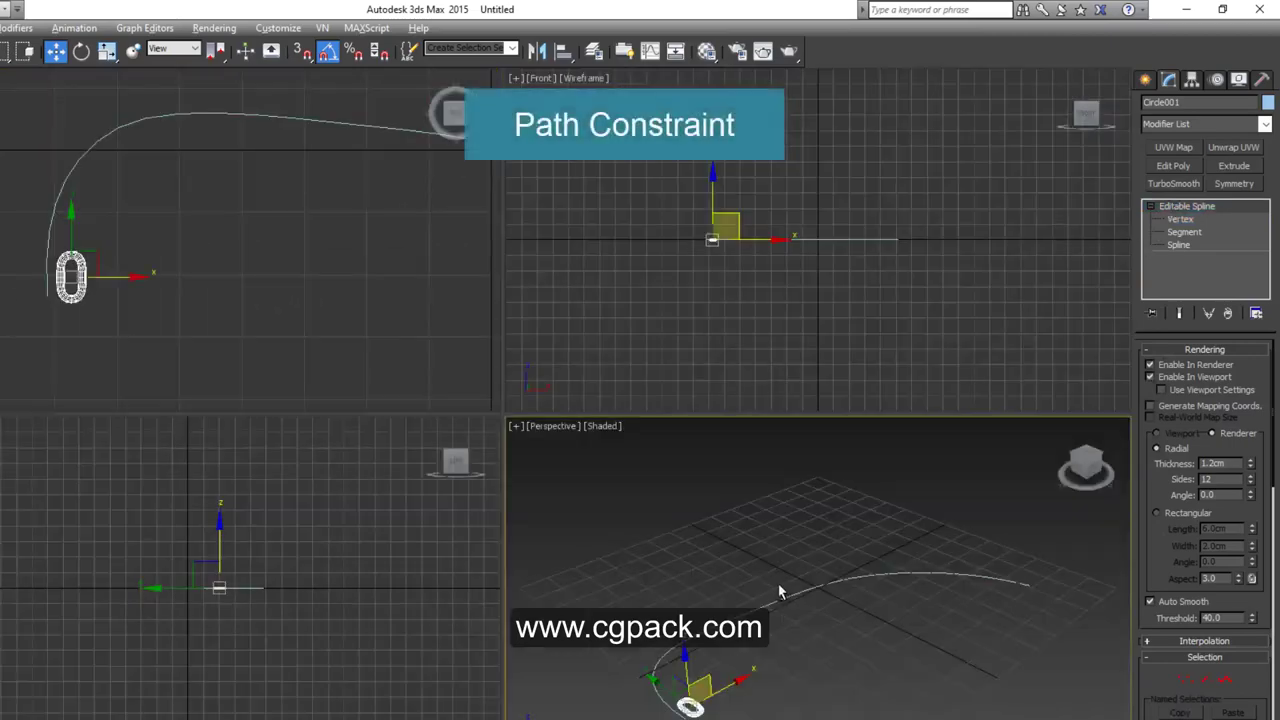
key("alt+w")
middle_click_drag(460, 560, 477, 410)
scroll(400, 460, "up", 2)
scroll(352, 483, "up", 2)
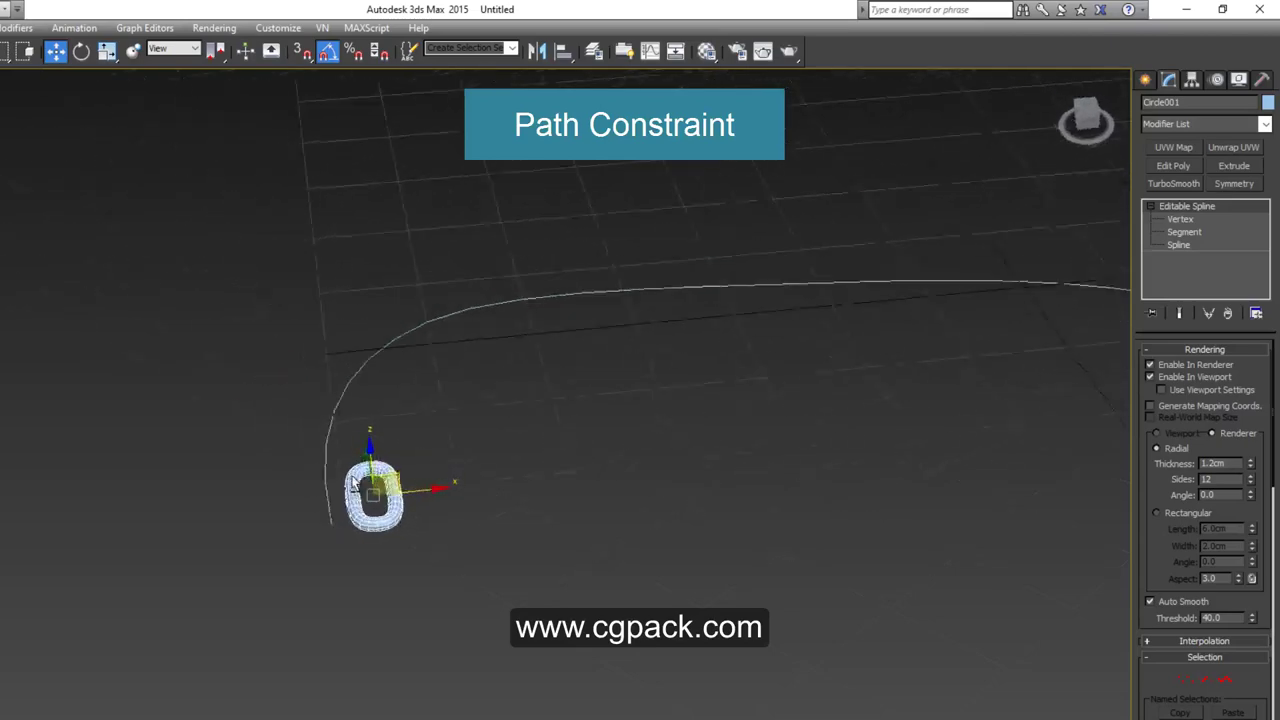
scroll(352, 483, "up", 2)
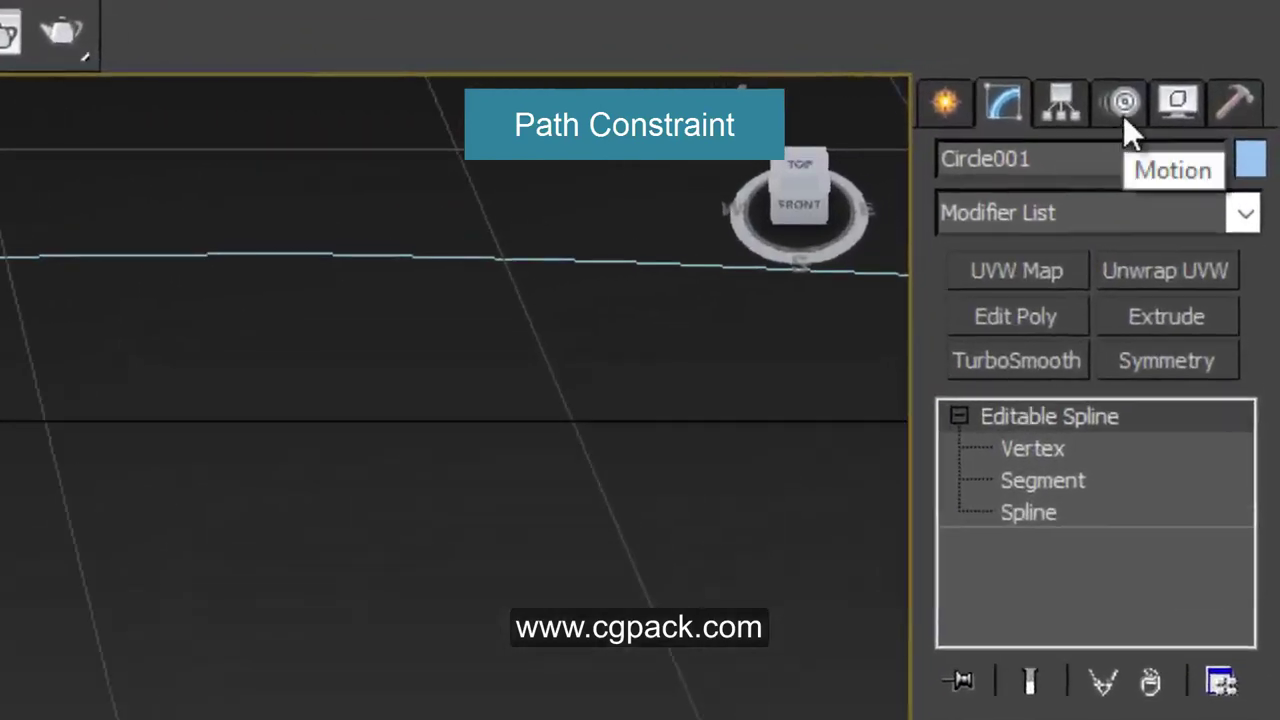
left_click(1123, 110)
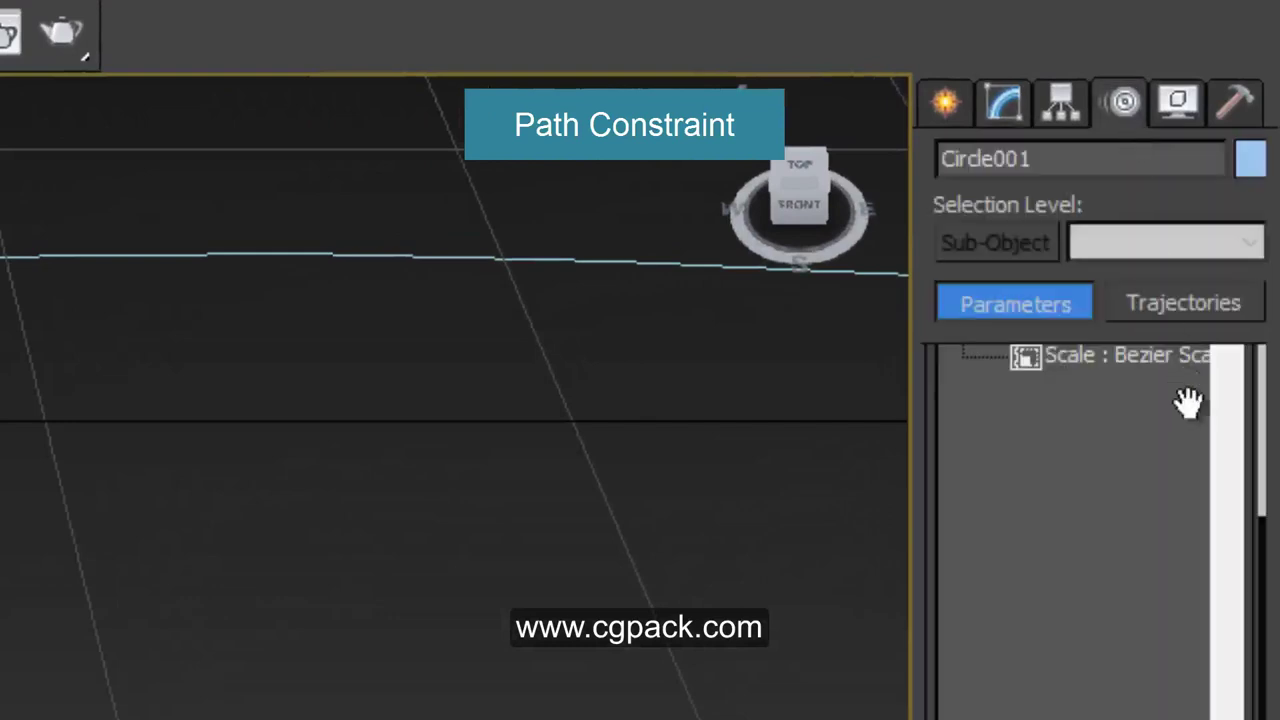
left_click_drag(1252, 537, 1246, 614)
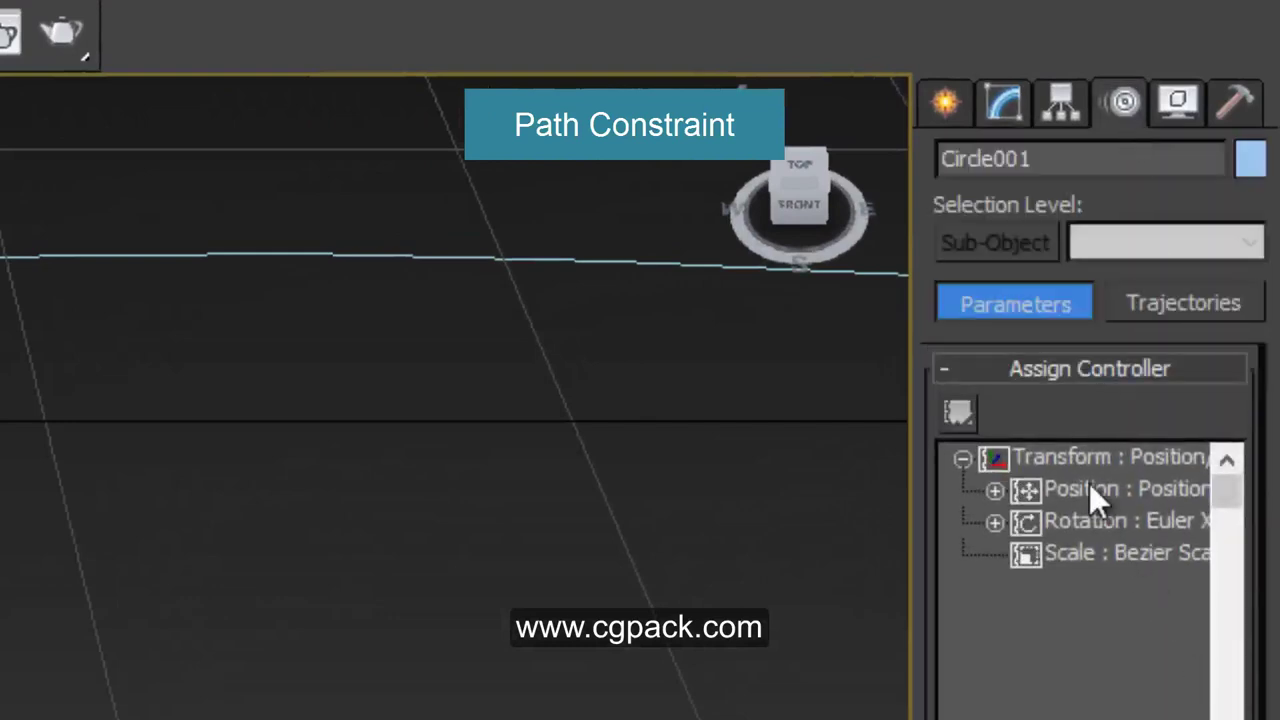
left_click(1089, 489)
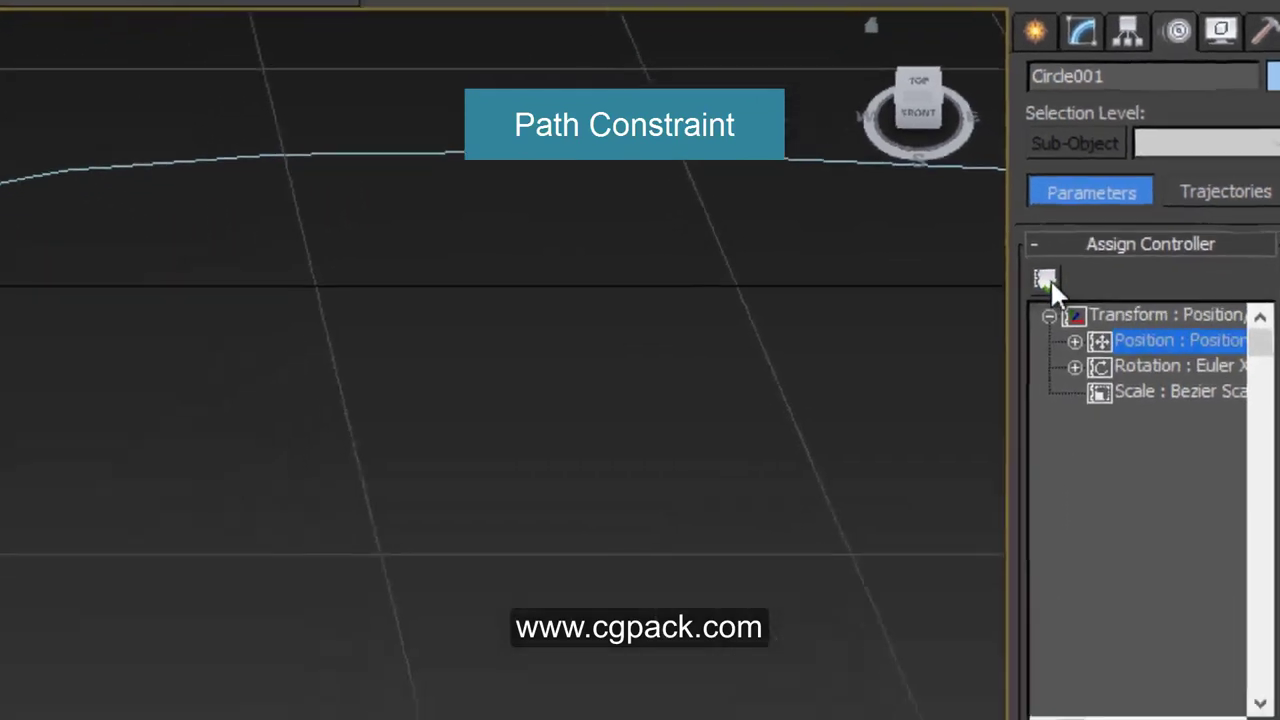
Step: Assign a Path Constraint to the link's position and add Line001 as its path
left_click(958, 412)
left_click(137, 336)
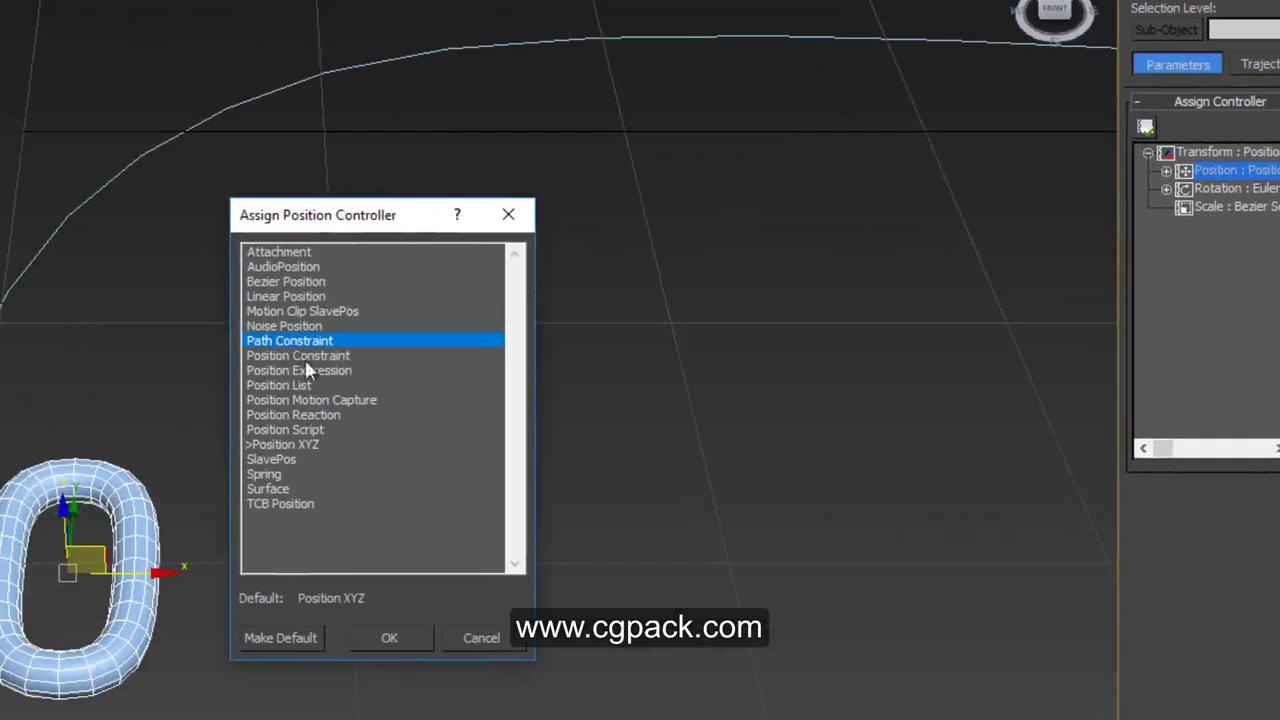
left_click(384, 638)
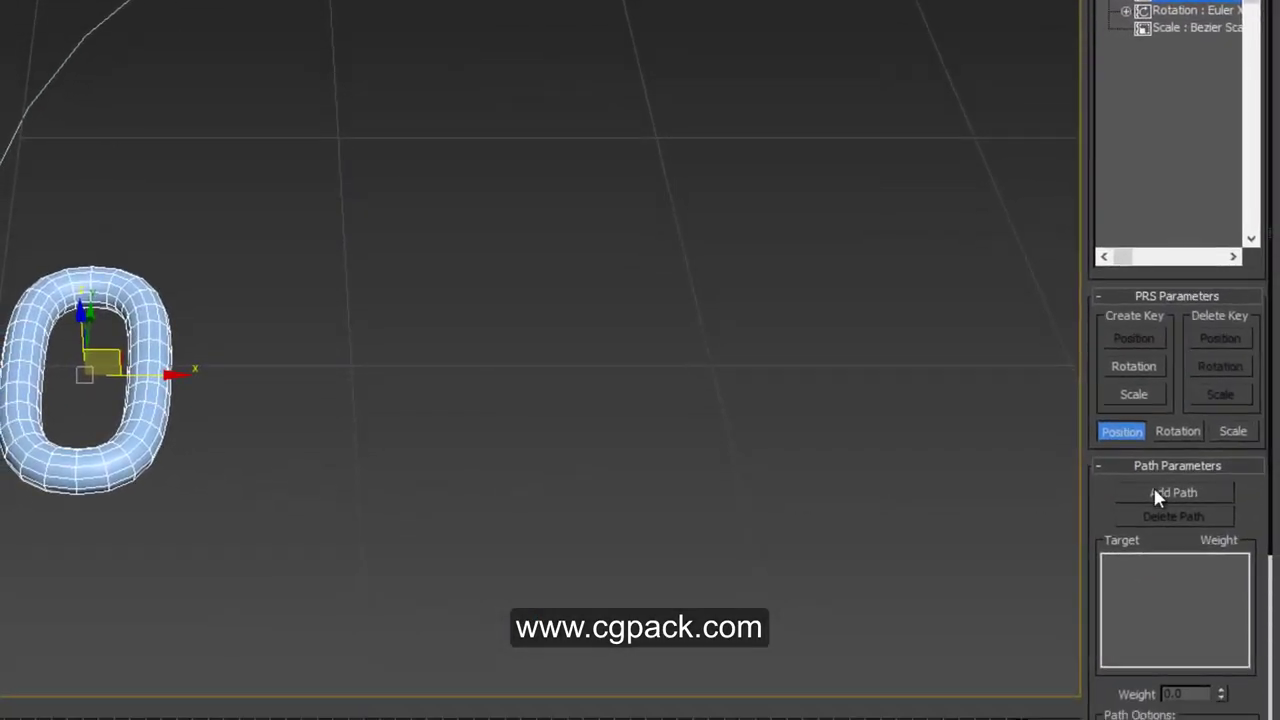
left_click(1160, 493)
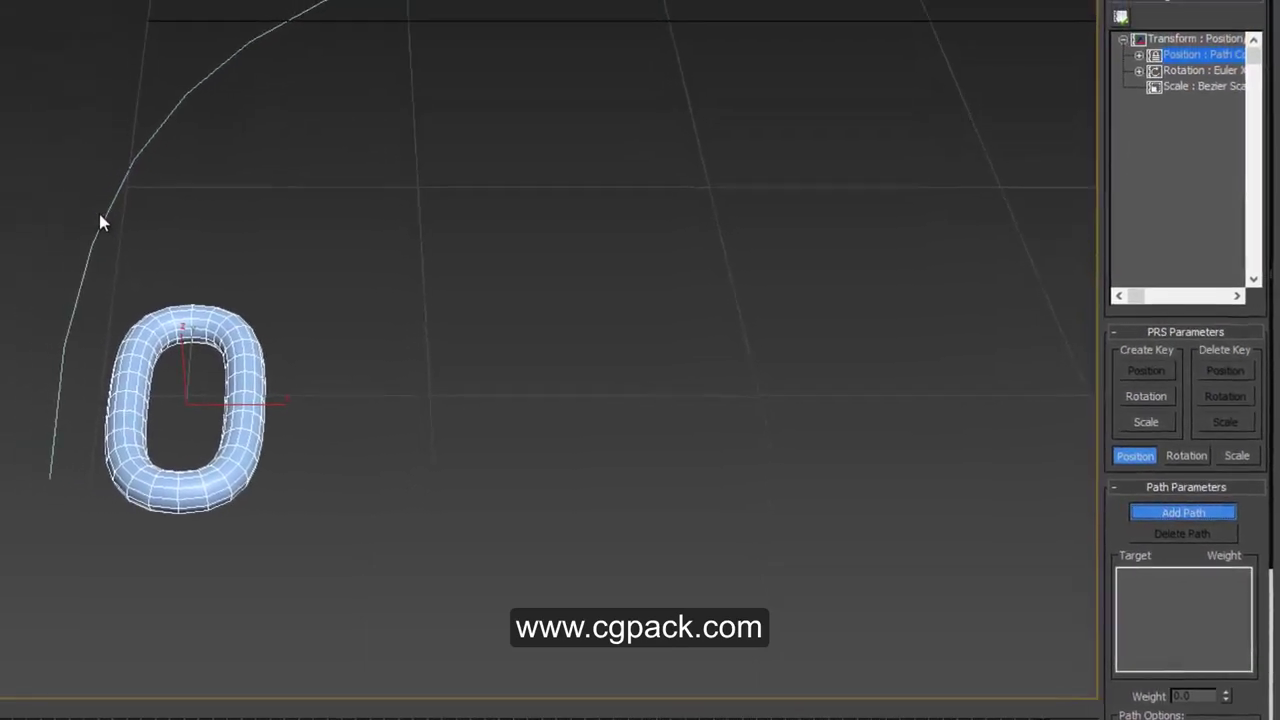
left_click(100, 216)
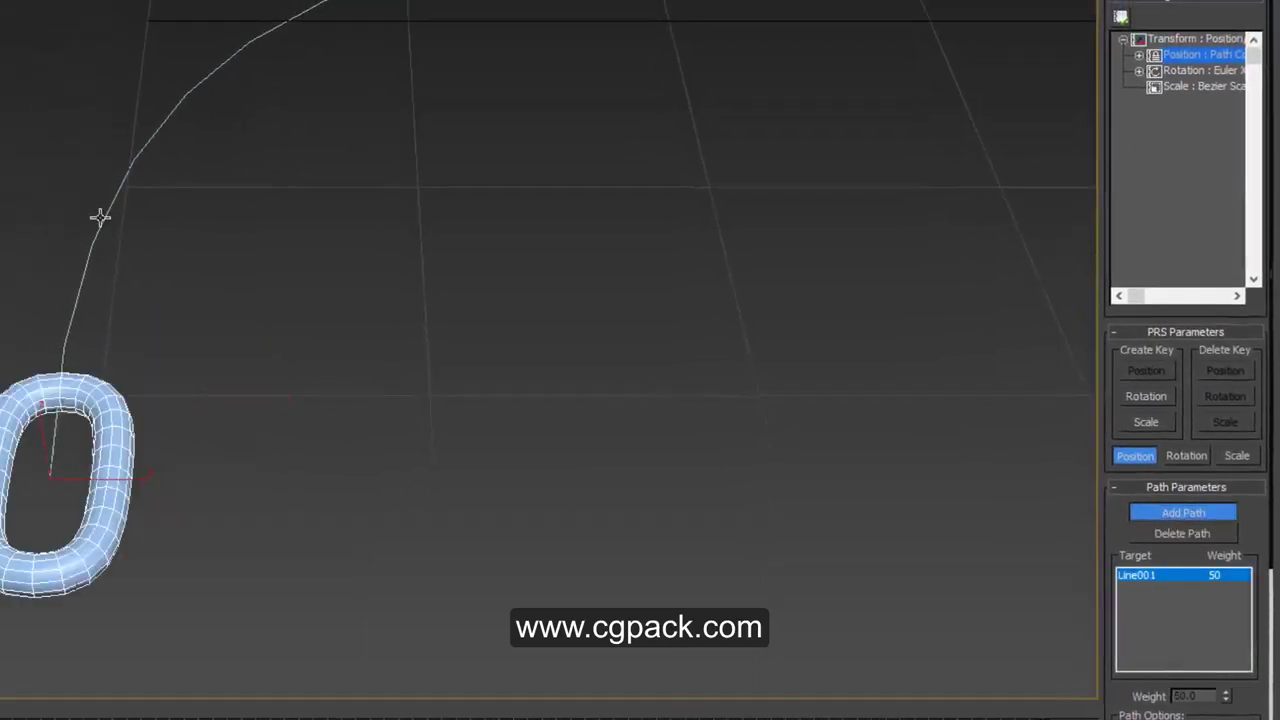
left_click(1143, 512)
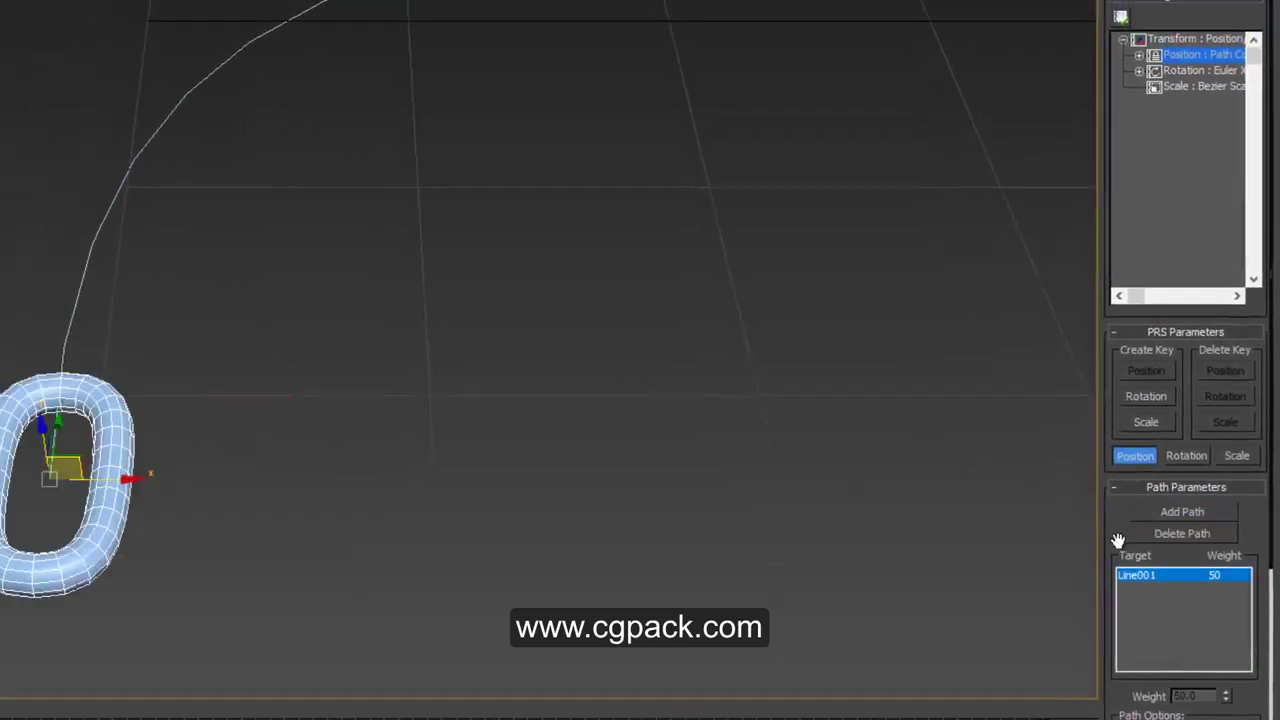
left_click_drag(1118, 538, 1111, 271)
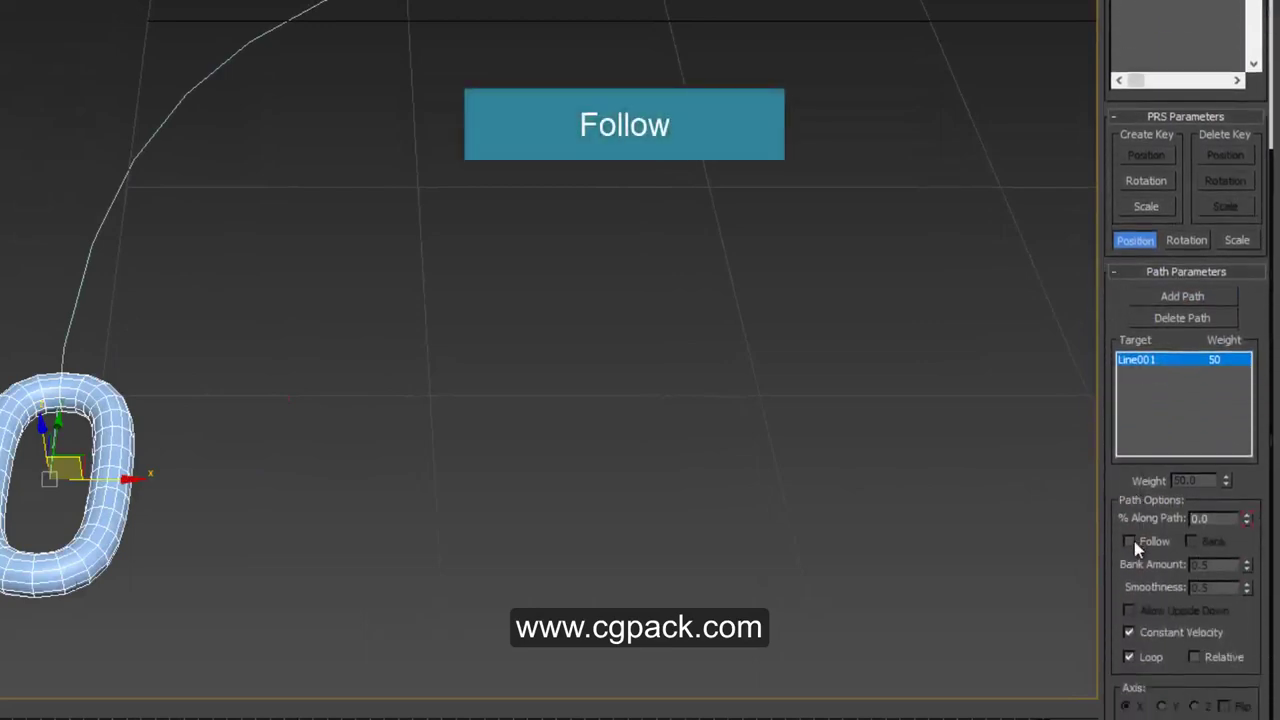
Step: Turn on Follow, rotate the link 90° upright, and scrub it along the path
left_click(1130, 541)
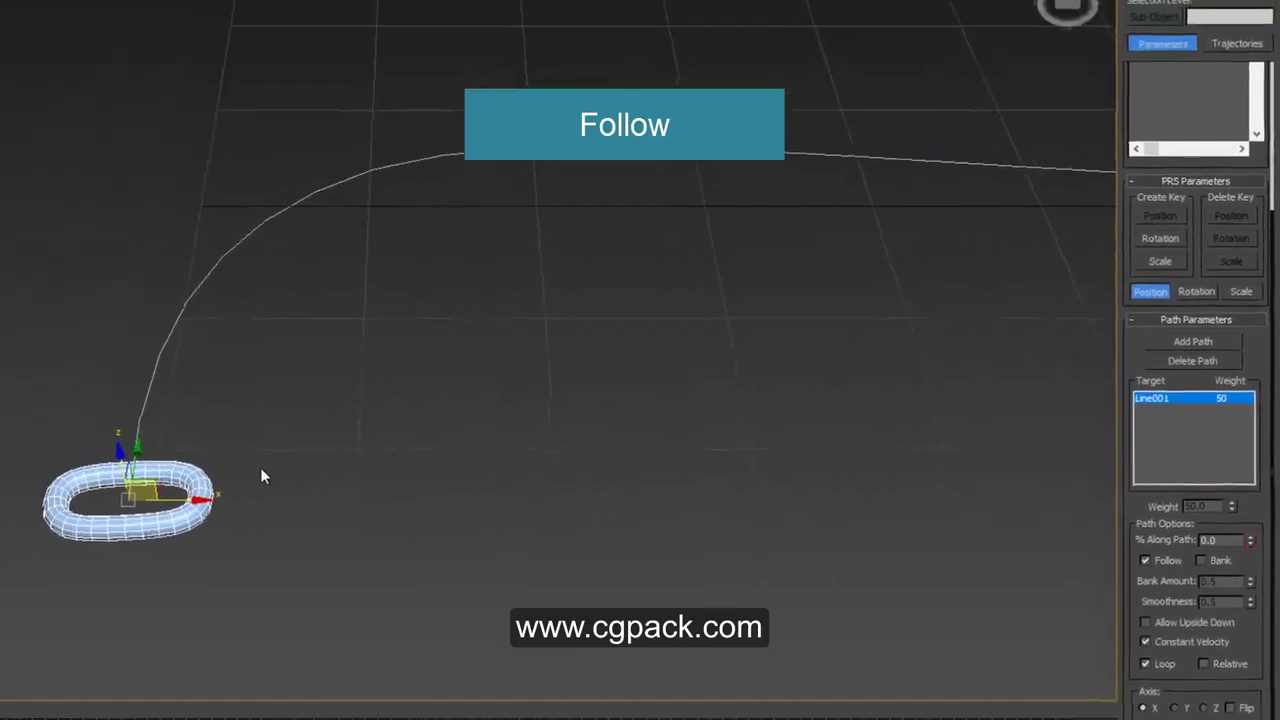
key("e")
left_click_drag(240, 470, 240, 521)
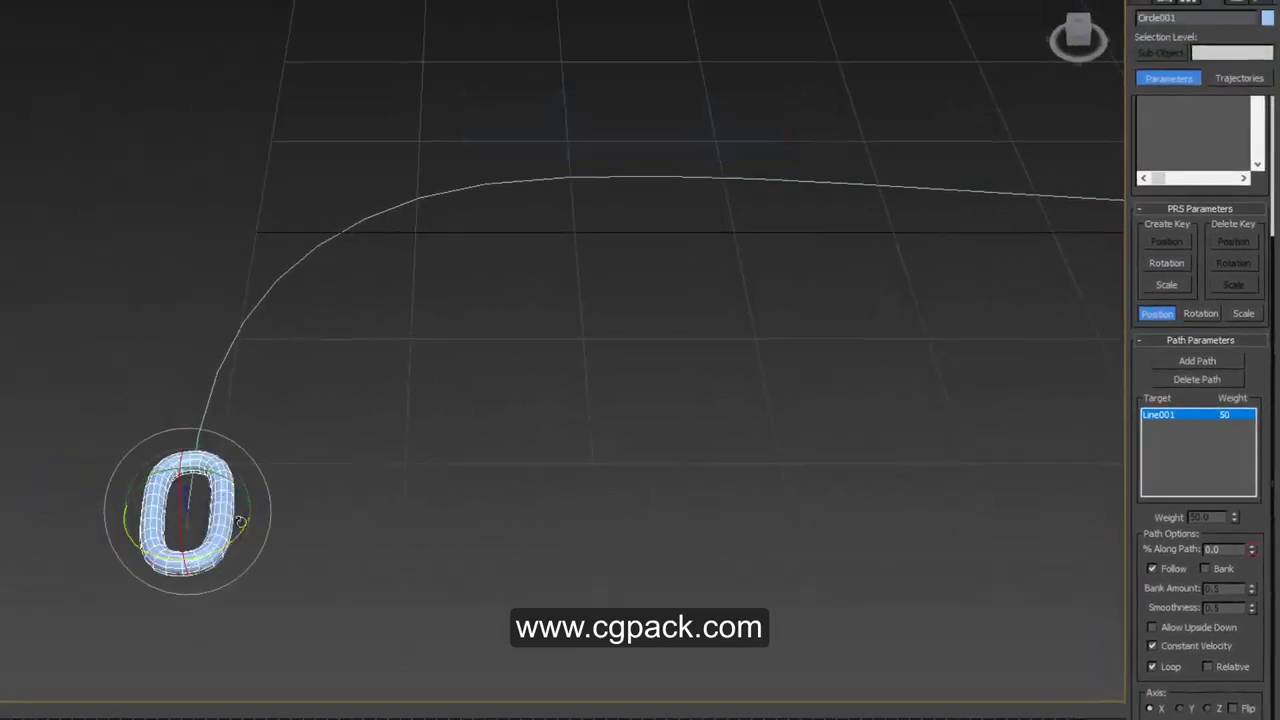
mouse_move(40, 705)
left_mouse_down()
mouse_move(146, 676)
mouse_move(258, 680)
left_mouse_up()
mouse_move(646, 389)
middle_mouse_down("alt")
mouse_move(451, 391)
mouse_move(260, 361)
mouse_move(284, 654)
middle_mouse_up("alt")
mouse_move(300, 677)
left_mouse_down()
mouse_move(790, 697)
mouse_move(1086, 686)
mouse_move(25, 680)
left_mouse_up()
Step: Delete the path animation keys at frames 0 and 100
key("Delete")
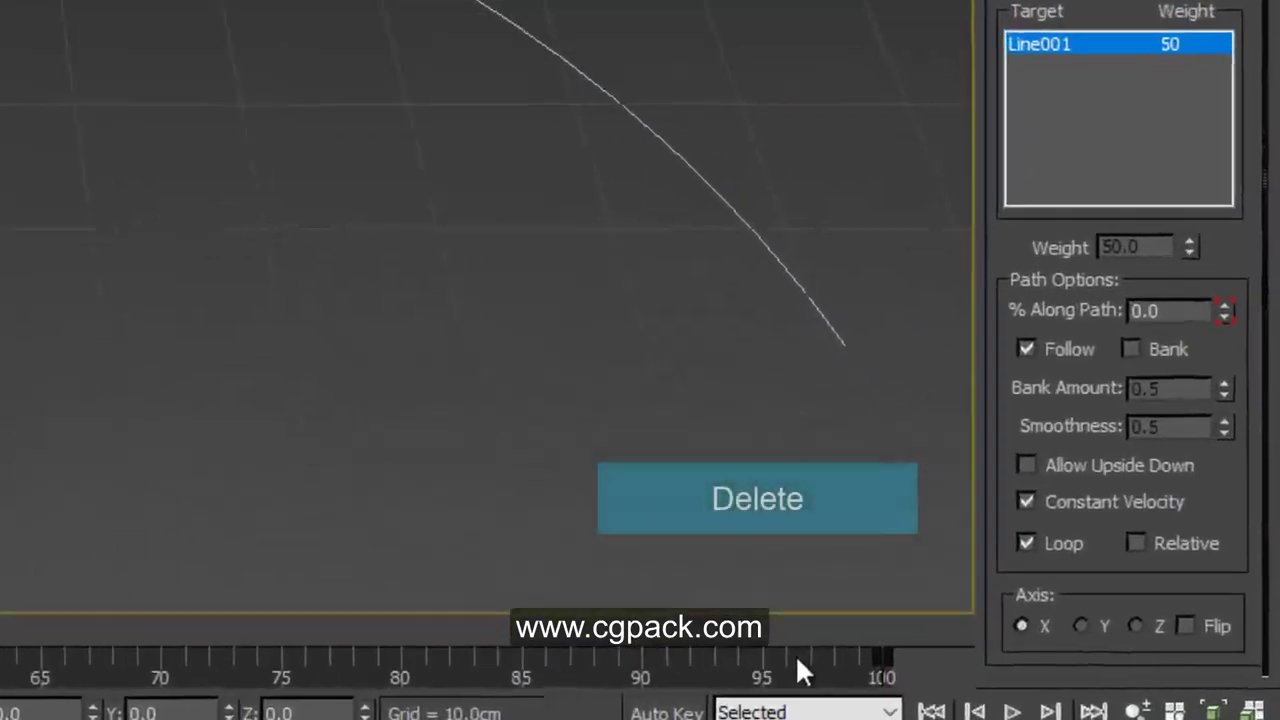
left_click_drag(869, 657, 791, 682)
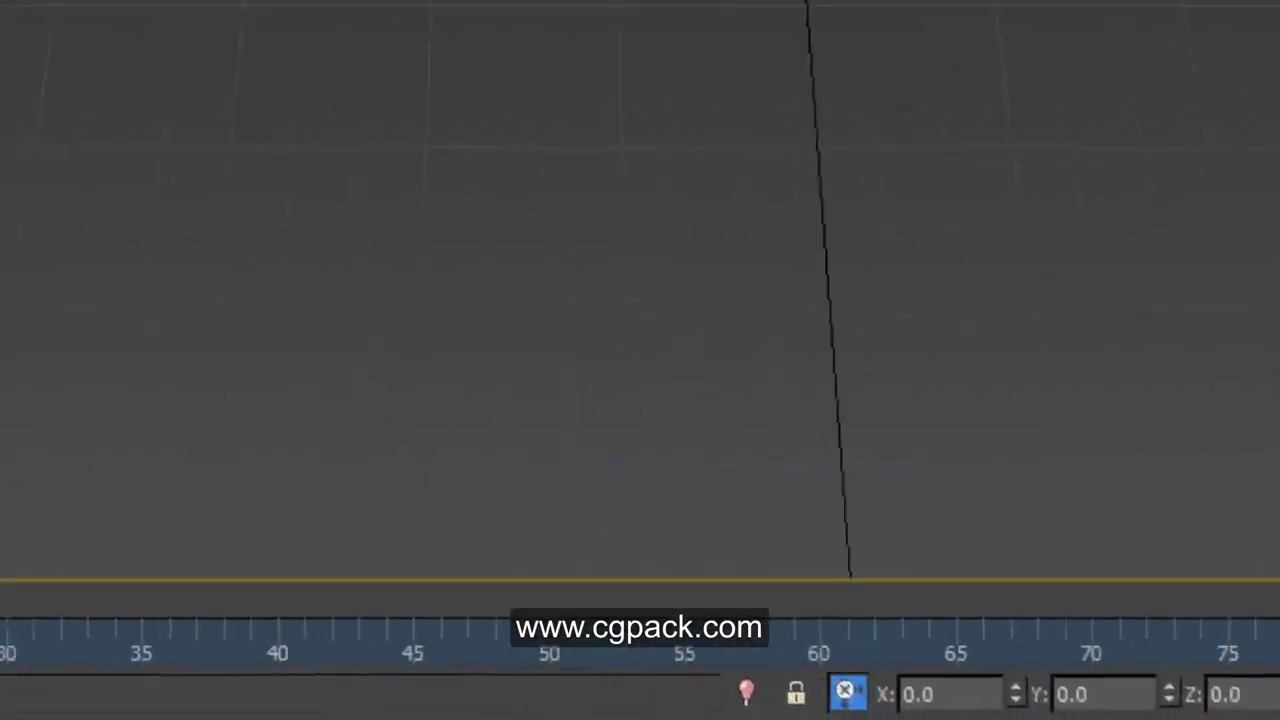
left_click_drag(176, 607, 113, 645)
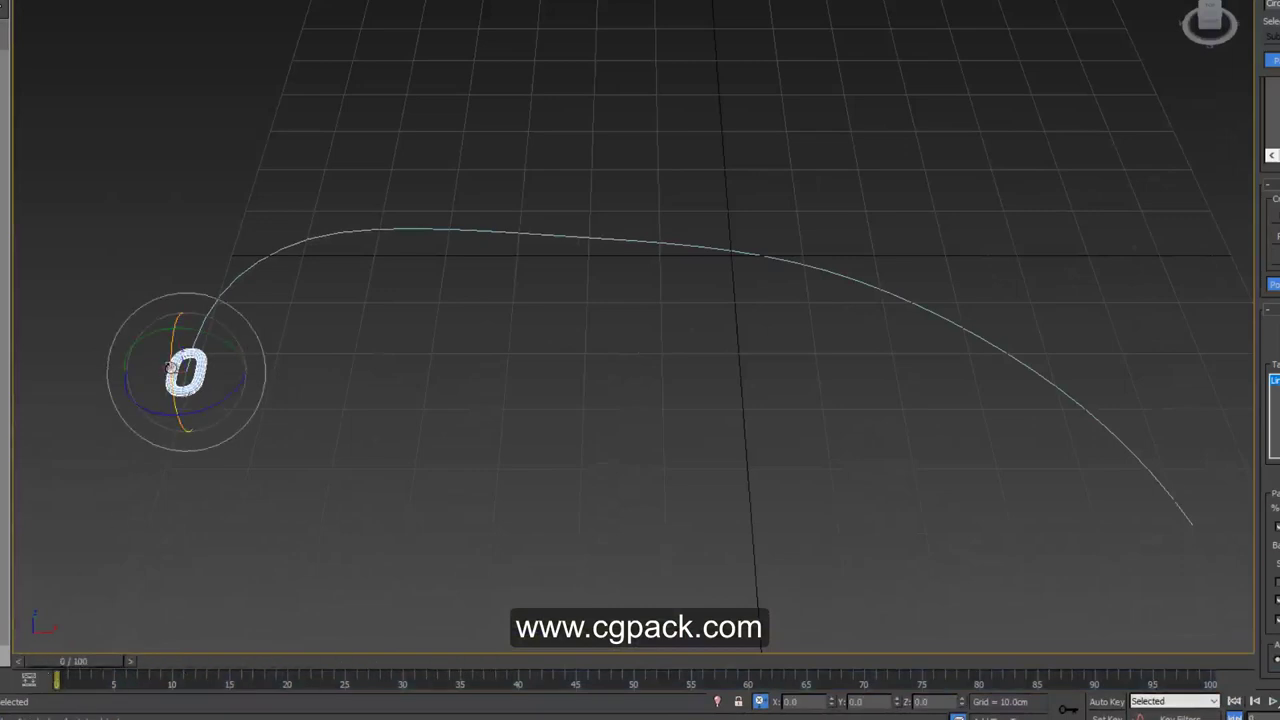
scroll(190, 352, "up", 3)
middle_click_drag(190, 352, 400, 360)
scroll(430, 370, "up", 2)
Step: Return to Move mode and open the Curve Editor, narrowed beside the viewport
right_click(466, 340)
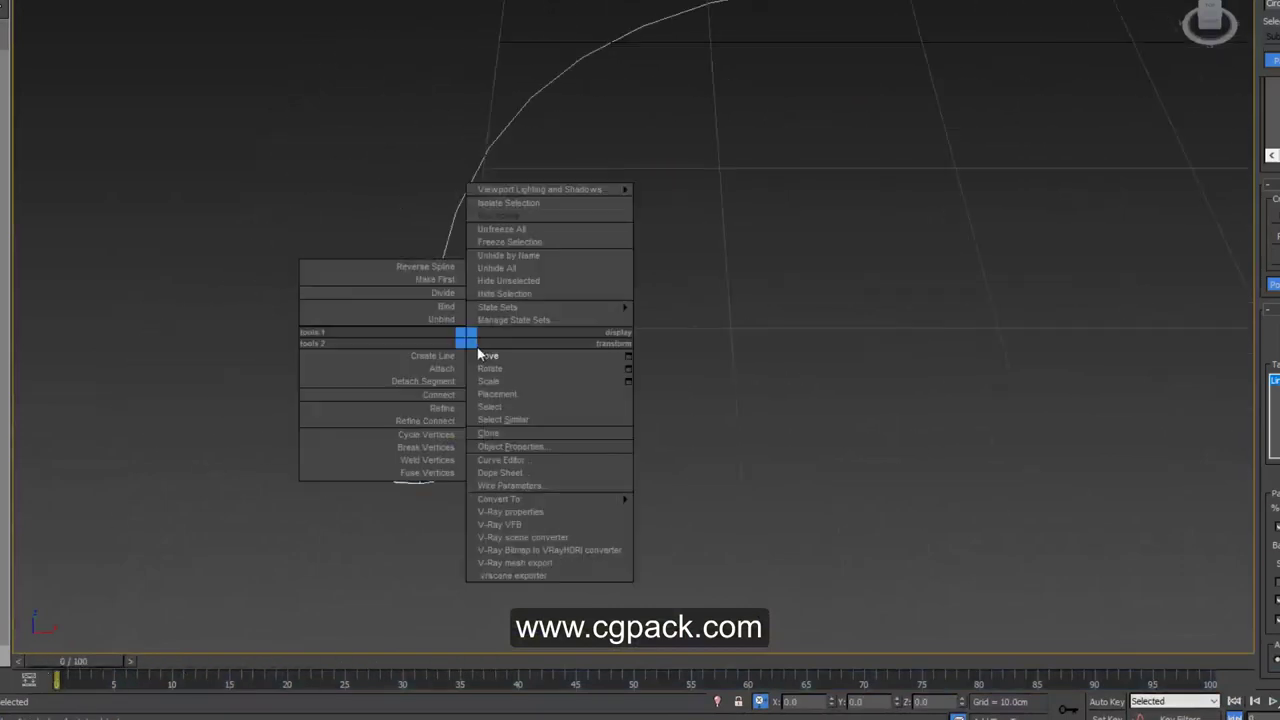
left_click(480, 353)
middle_click_drag(480, 353, 390, 378, "alt")
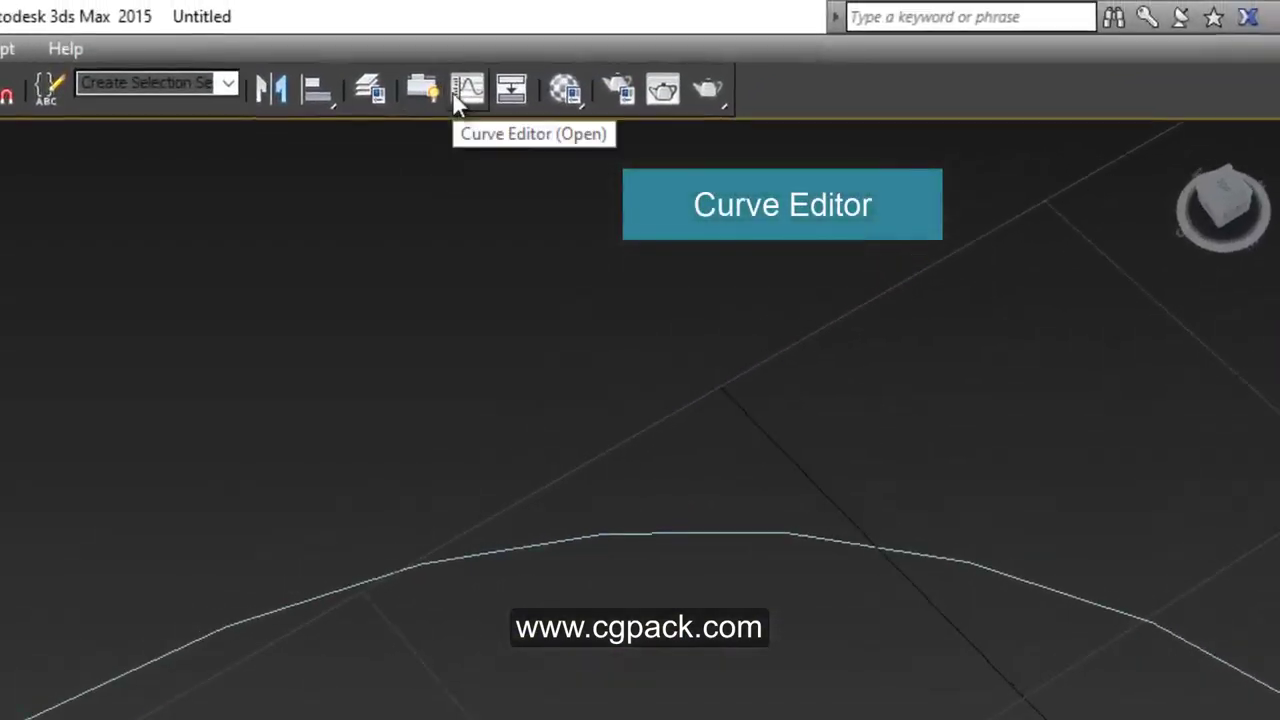
left_click(455, 97)
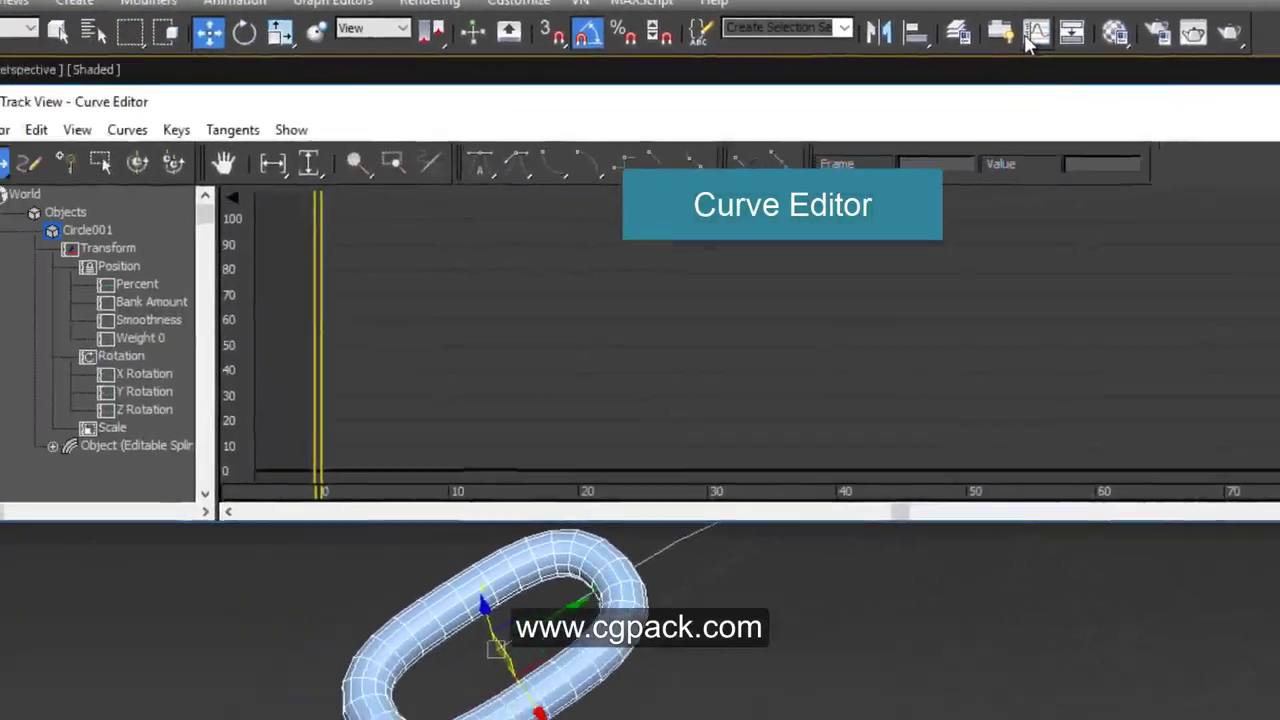
left_click_drag(1279, 400, 948, 405)
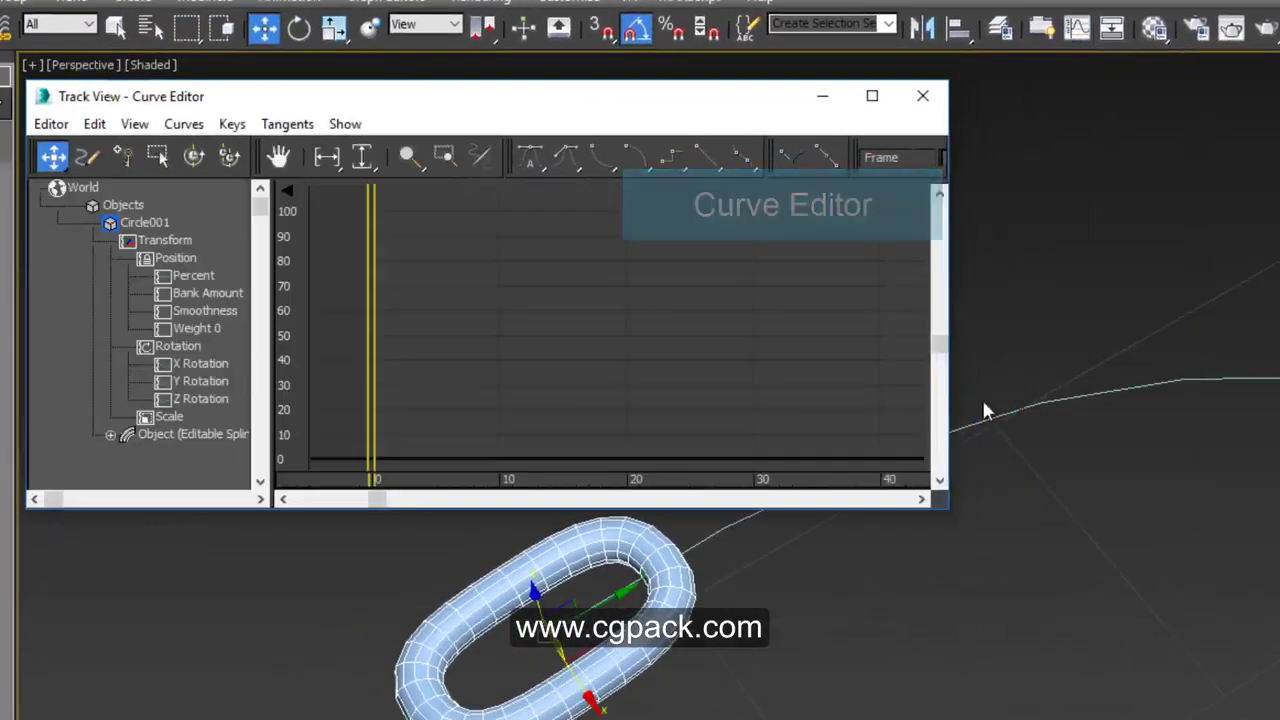
mouse_move(986, 409)
middle_mouse_down()
mouse_move(1163, 623)
mouse_move(1151, 602)
middle_mouse_up()
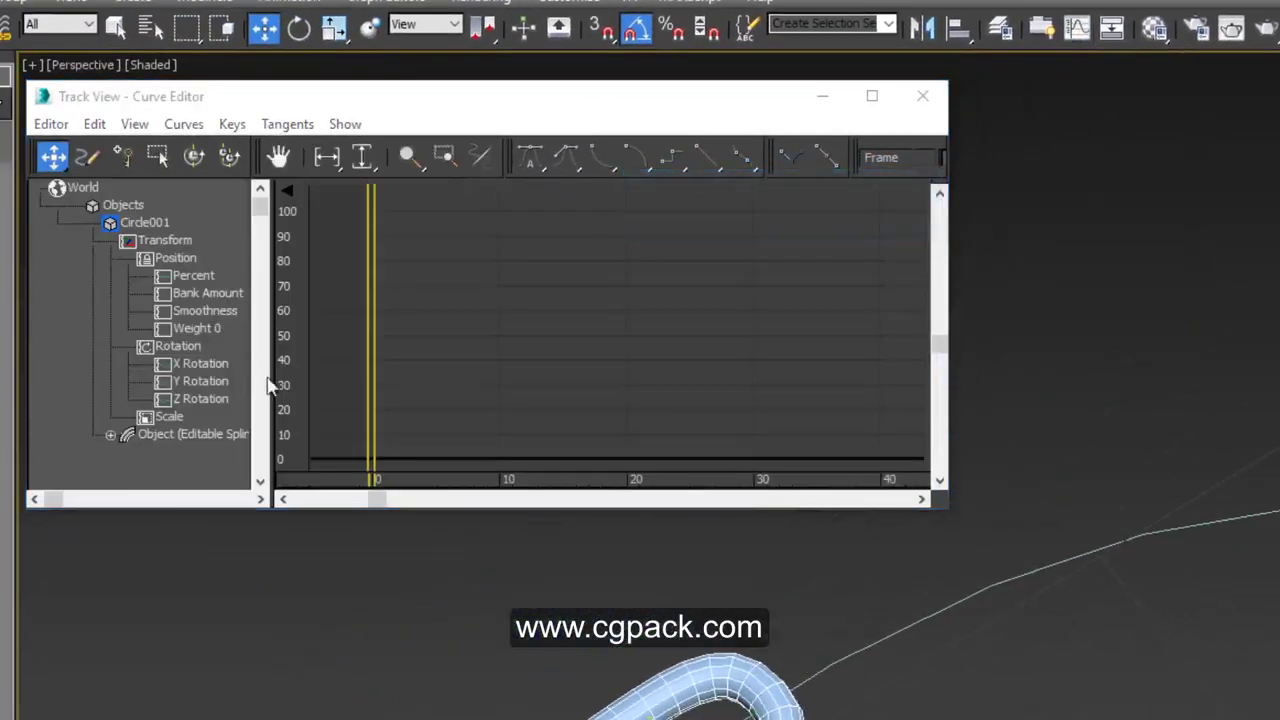
Step: Assign a Float Script controller to Circle001's Percent track
left_click(188, 277)
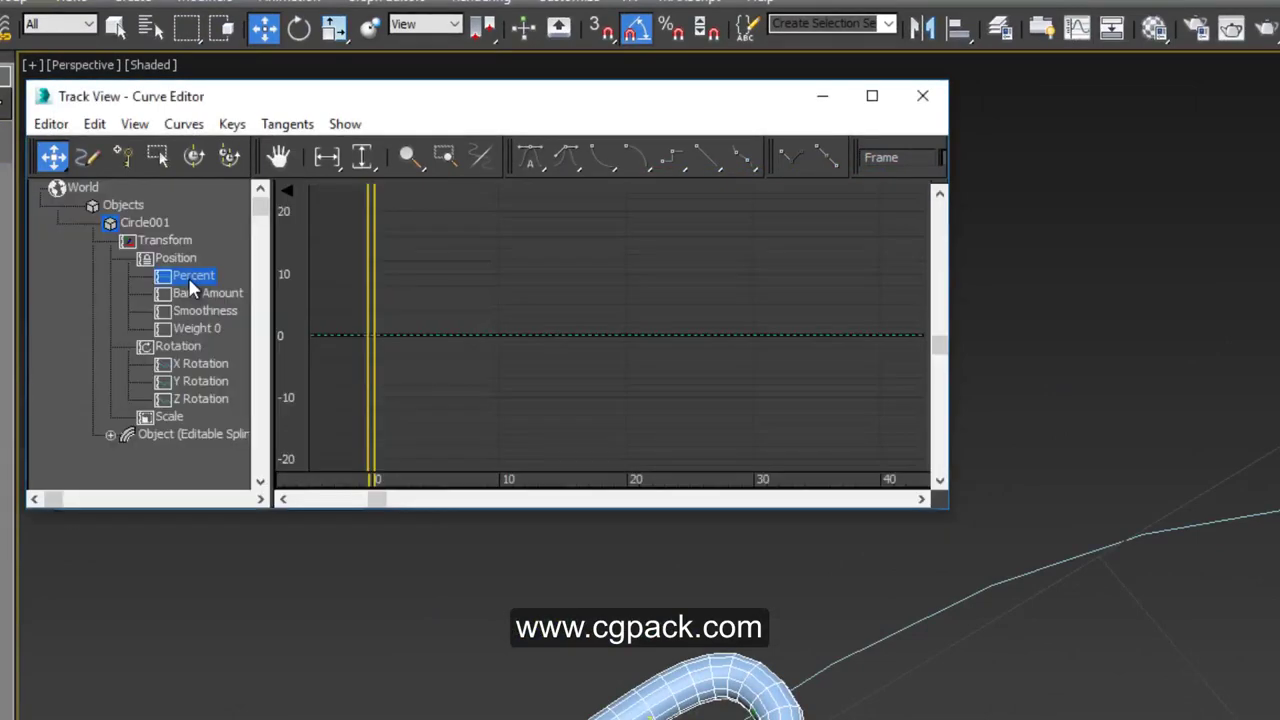
right_click(188, 277)
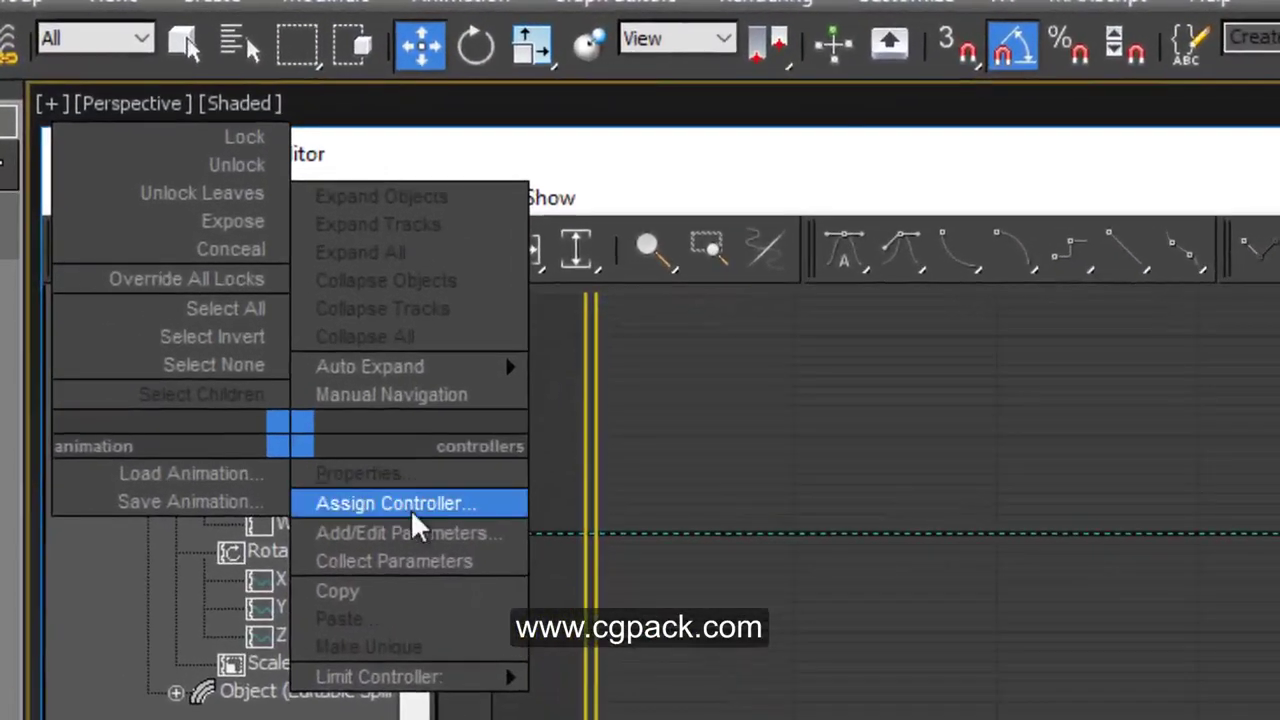
left_click(398, 505)
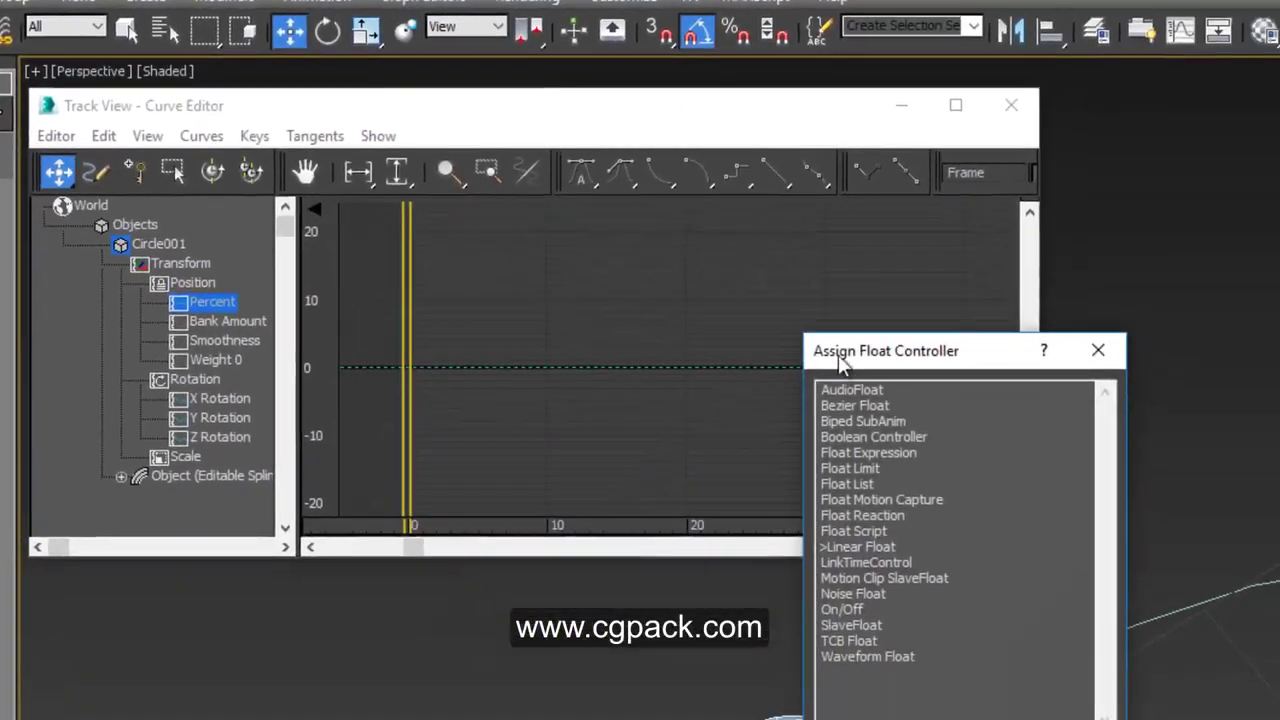
left_click(862, 531)
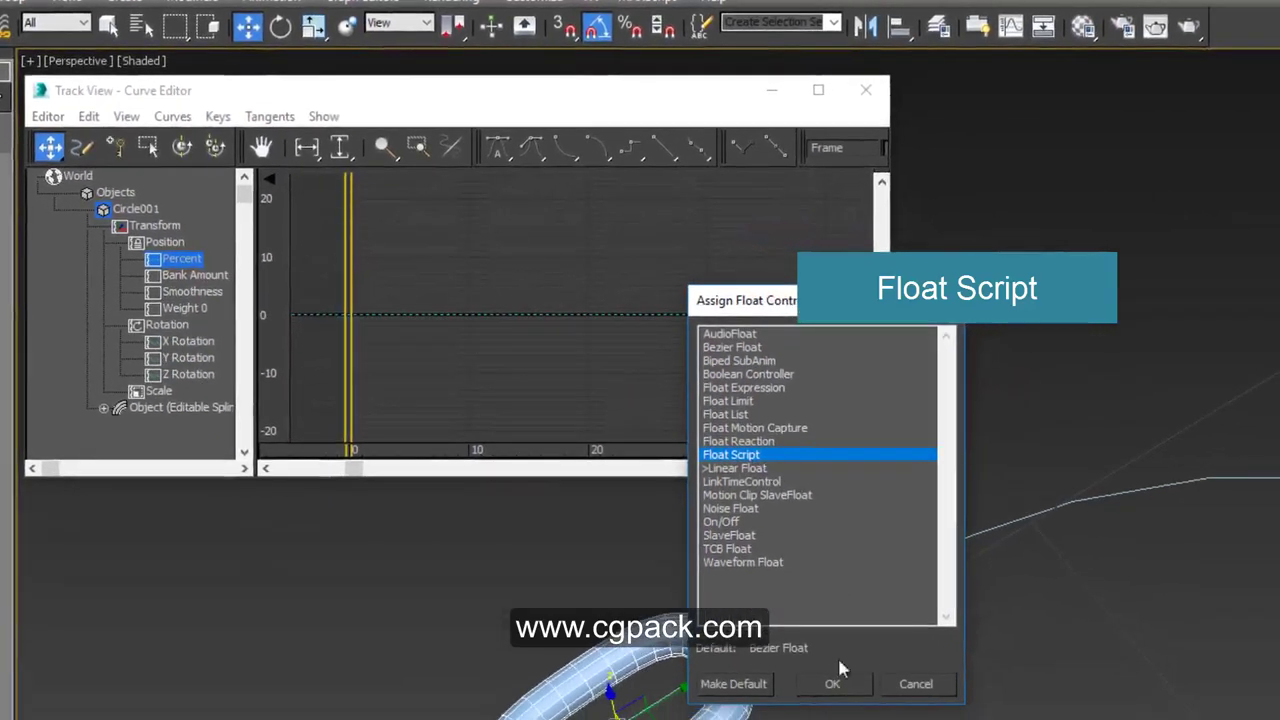
left_click(836, 695)
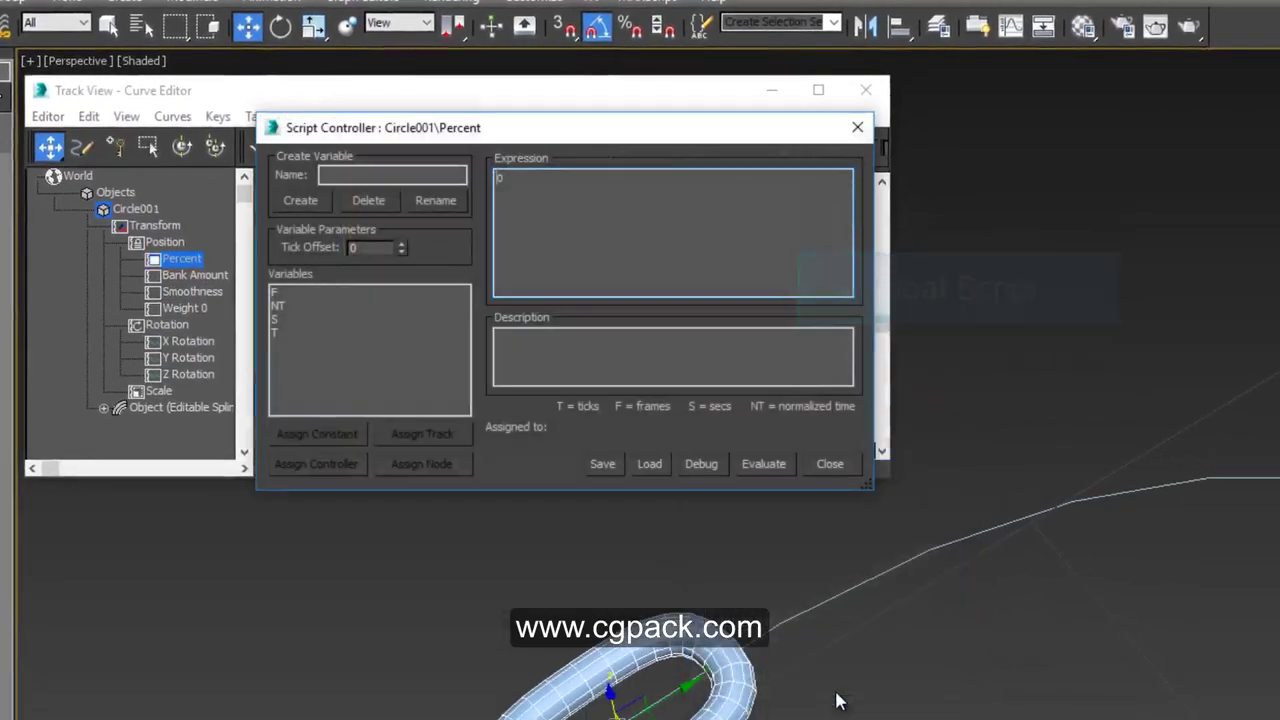
Step: Create a script variable named newline and assign it to the node Line001
left_click(349, 176)
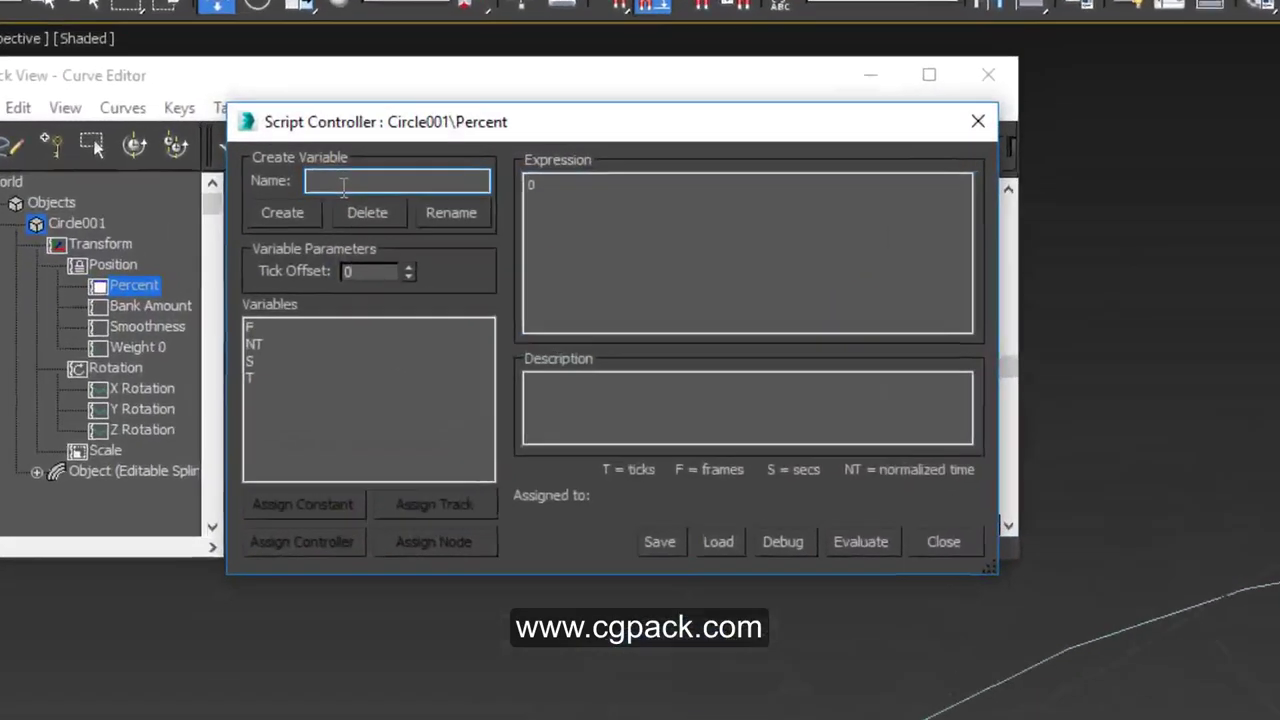
type("n")
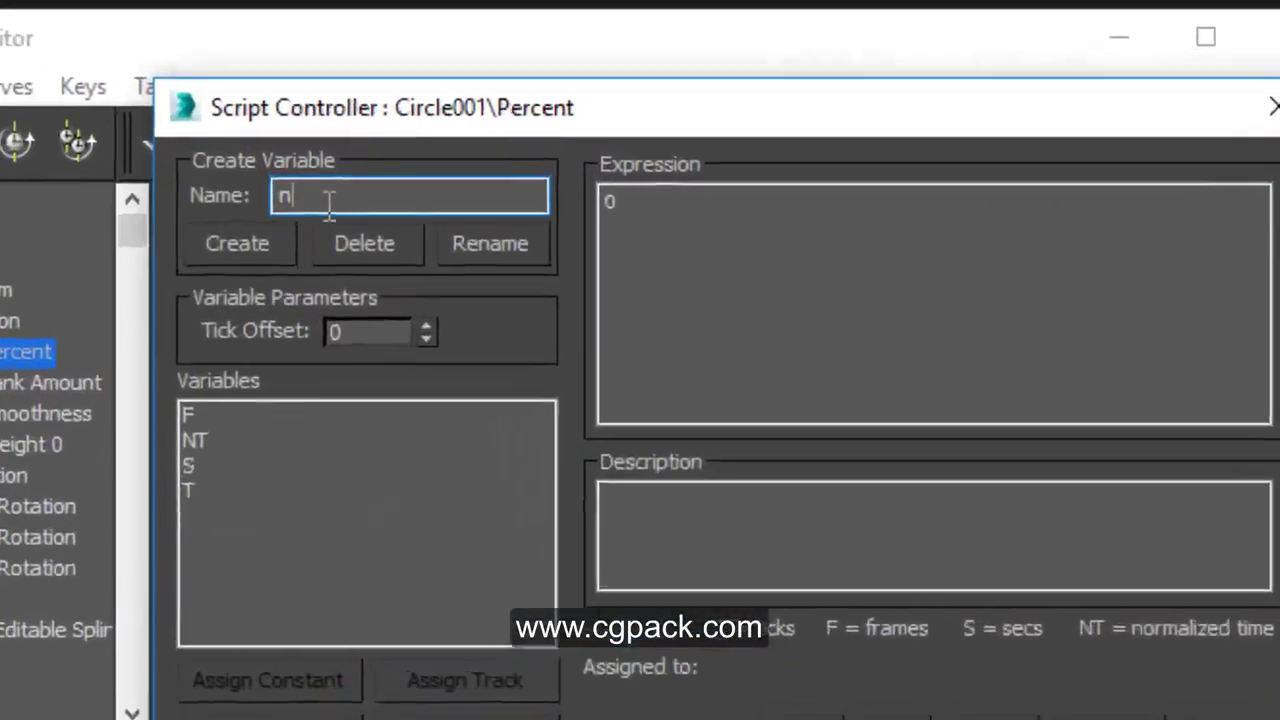
type("ewline")
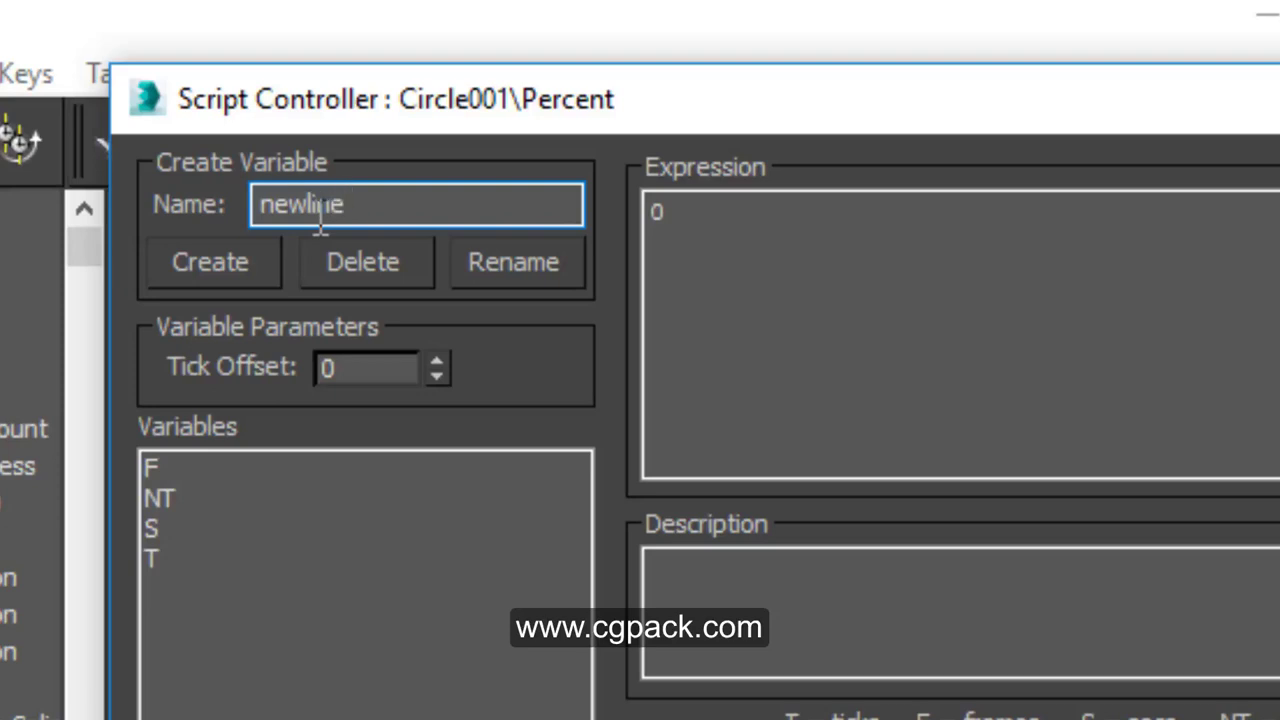
left_click(244, 278)
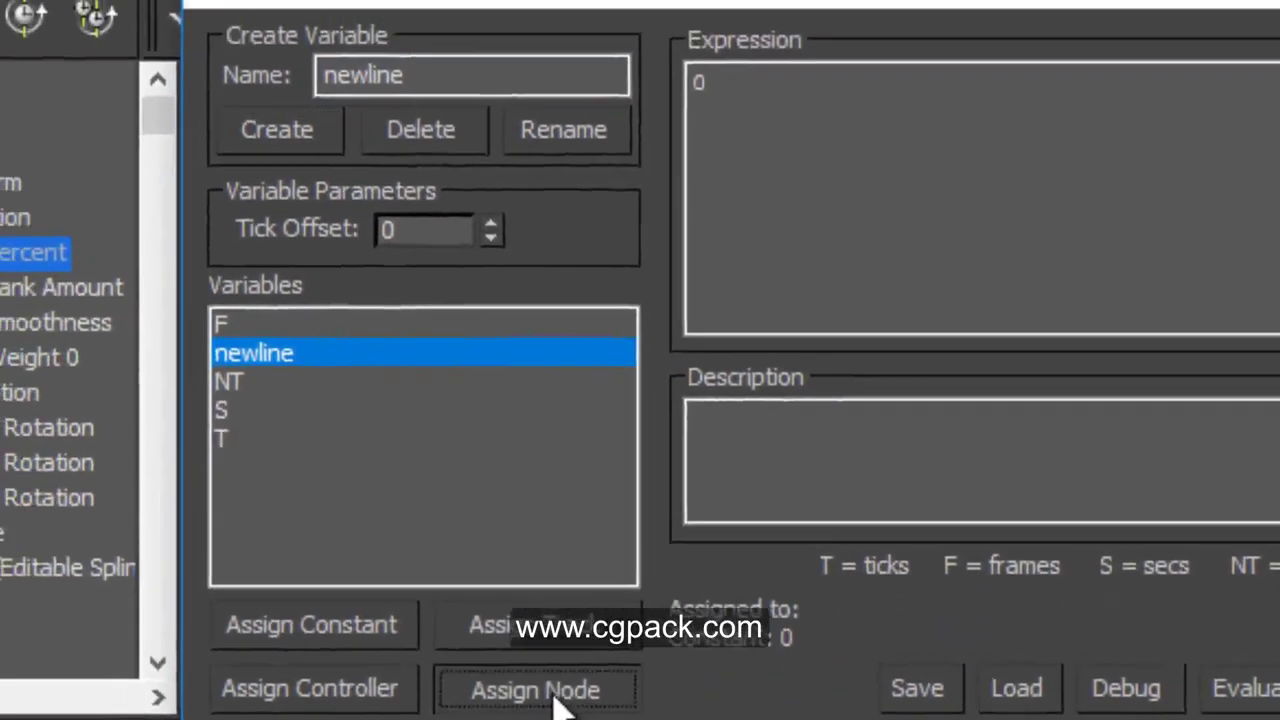
left_click(518, 690)
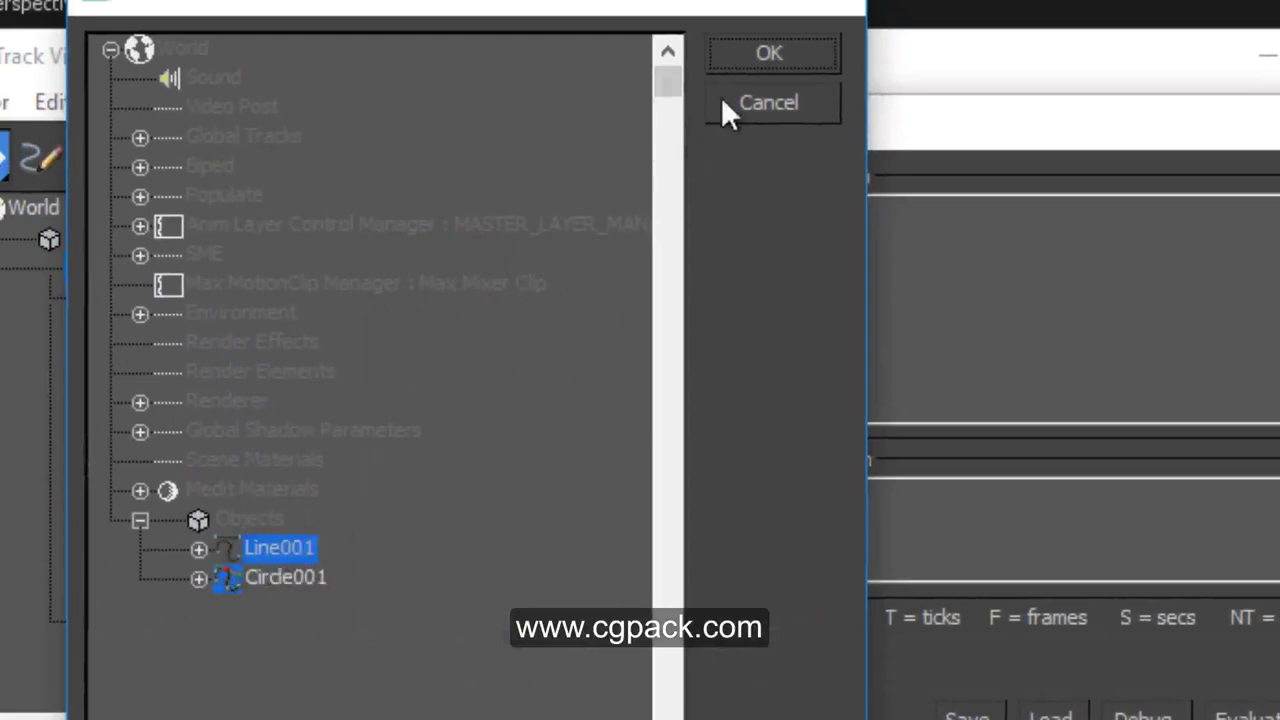
left_click(772, 63)
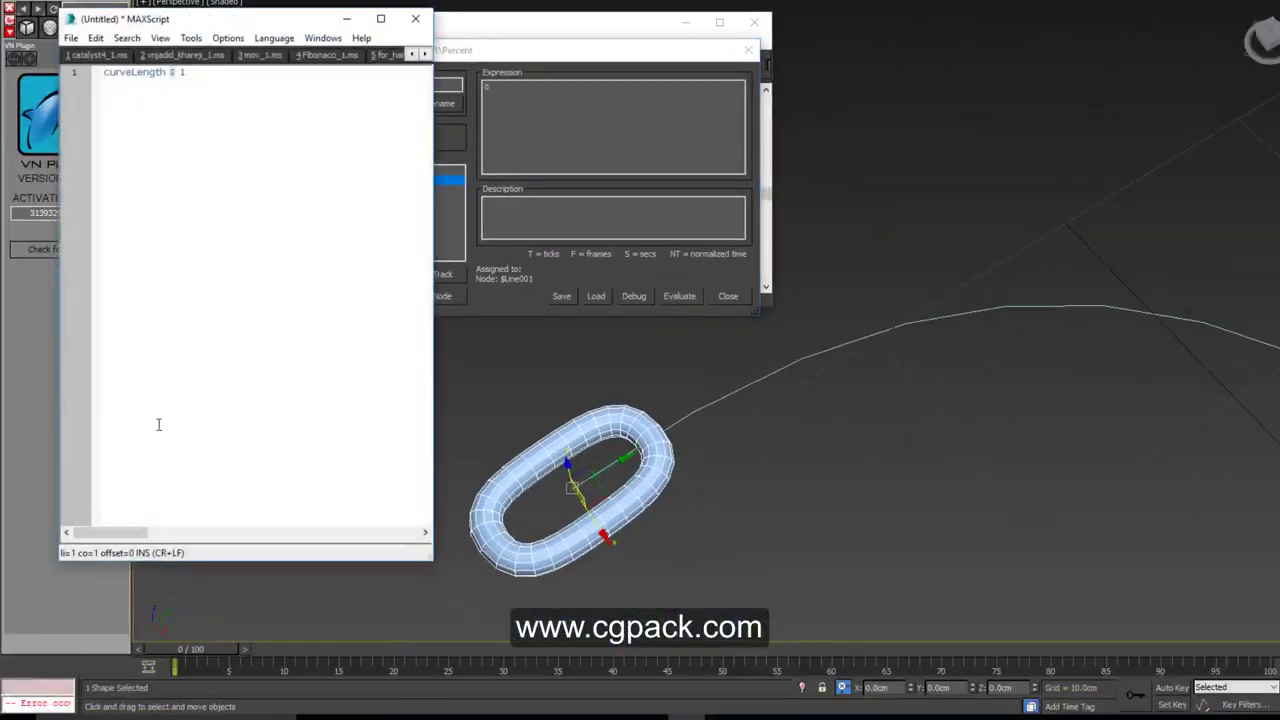
Step: Copy curveLength $ 1 from MAXScript and paste it over the 0 expression
left_click_drag(188, 75, 90, 84)
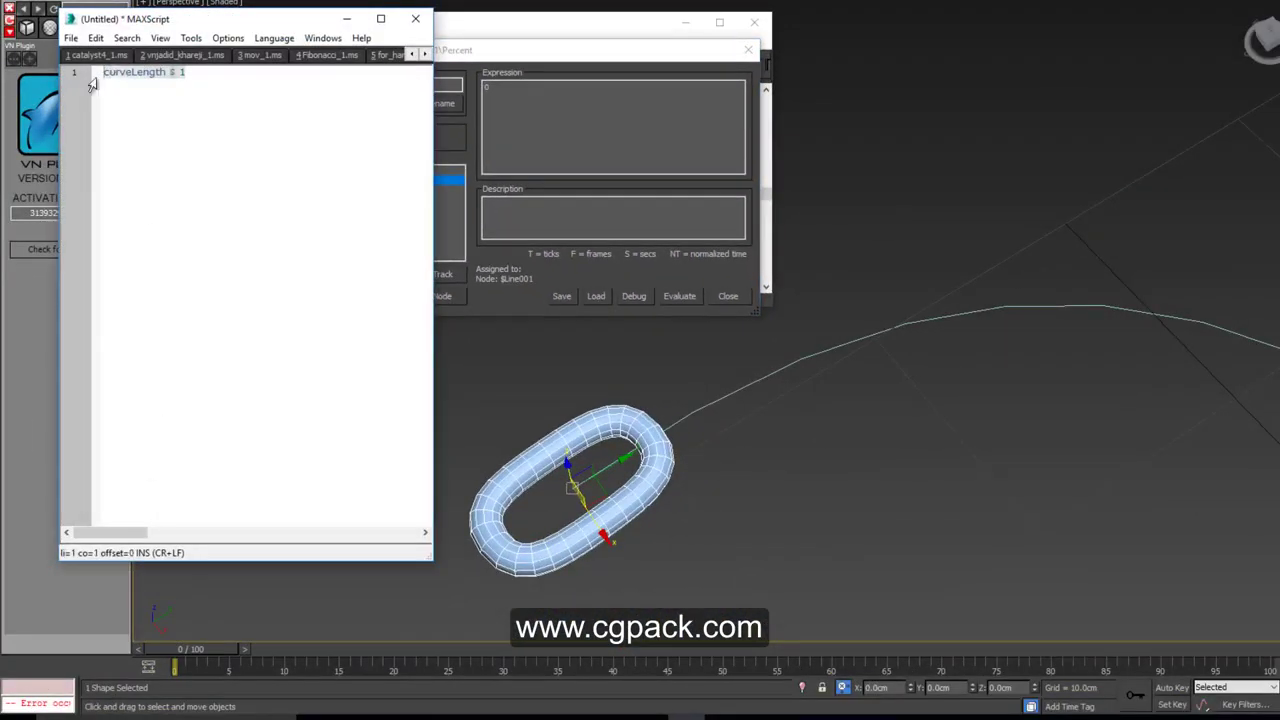
scroll(195, 145, "up", 10, "ctrl")
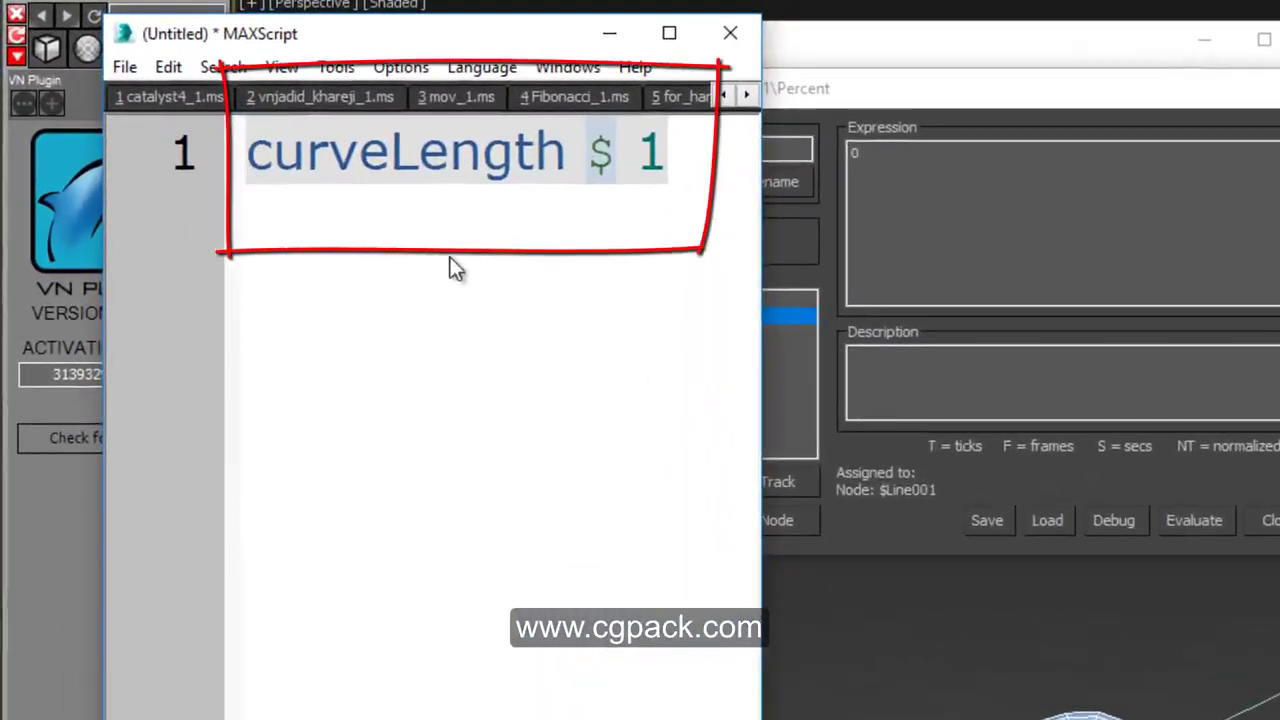
left_click(675, 145)
left_click_drag(647, 142, 230, 160)
key("ctrl+c")
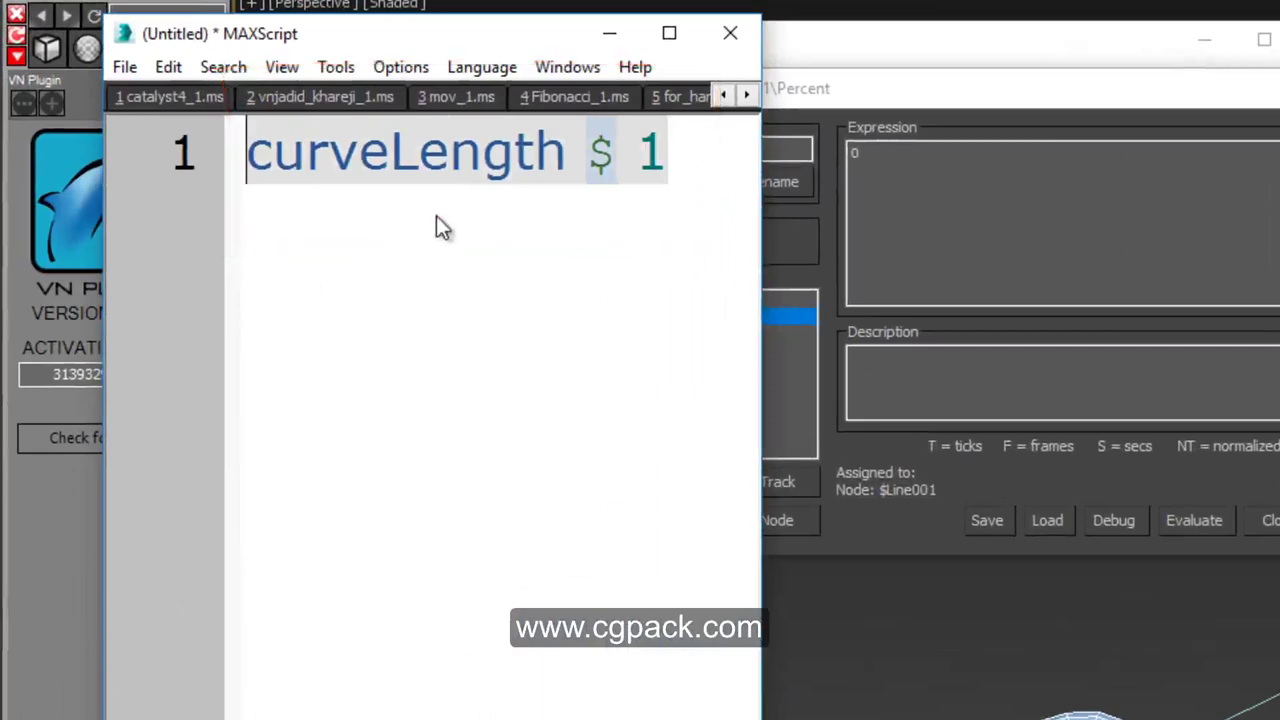
left_click(613, 38)
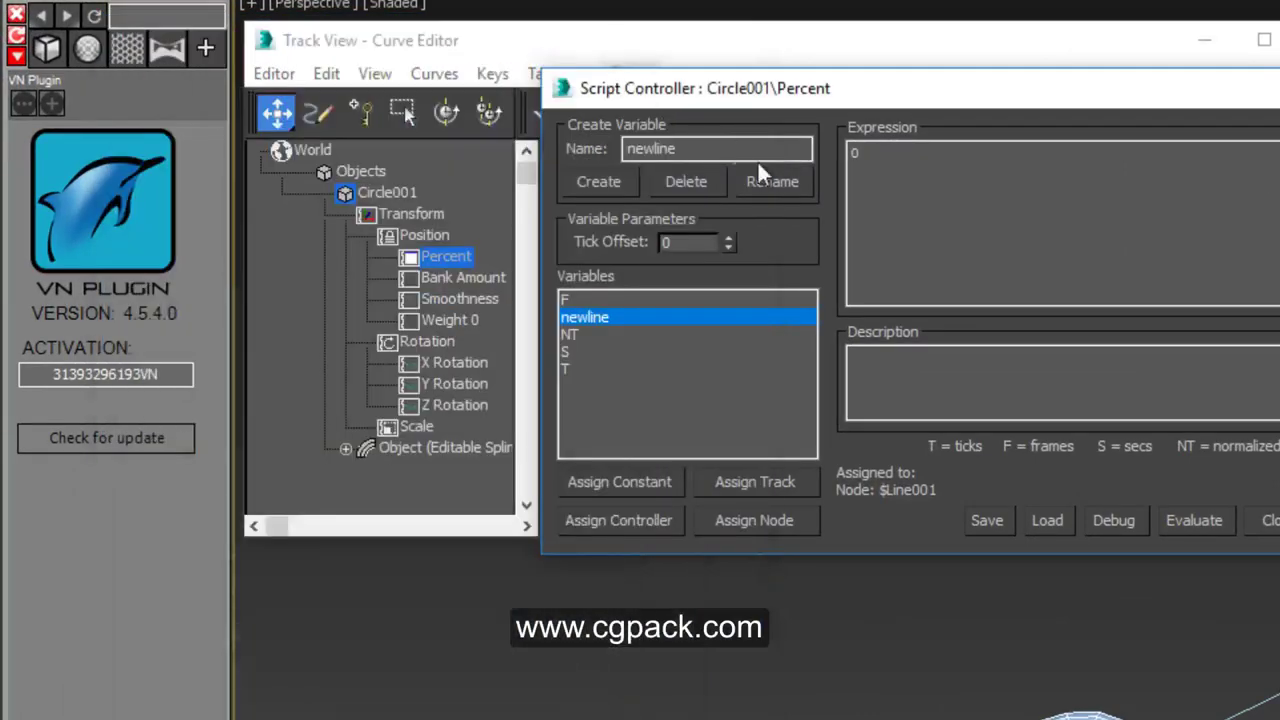
left_click(860, 150)
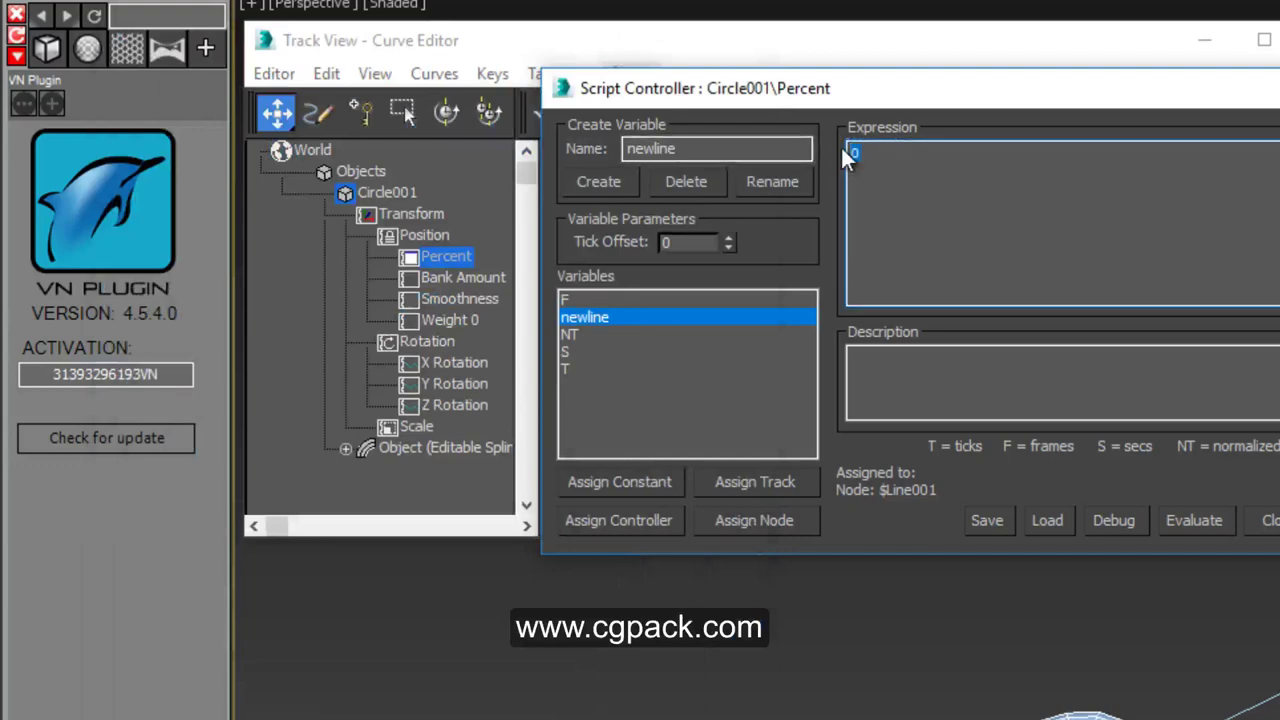
key("ctrl+v")
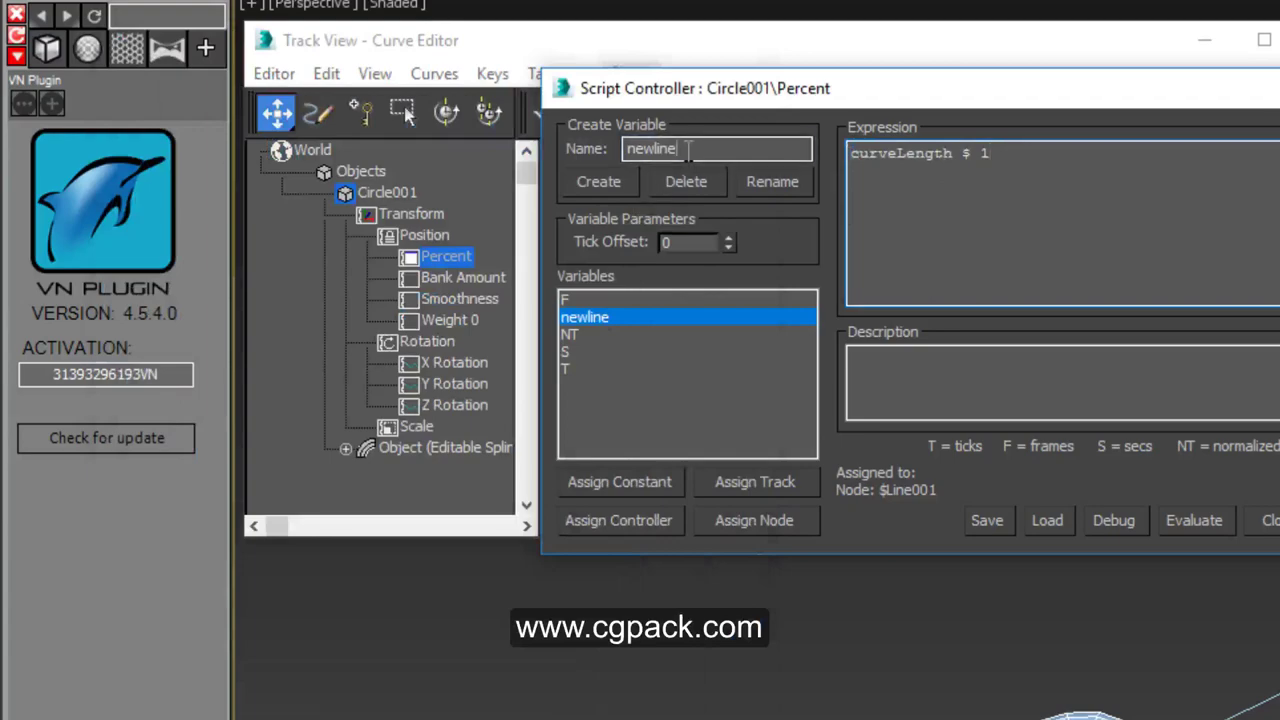
Step: Replace $ with newline to read curveLength newline 1, then measure Line001 in Utilities
left_click_drag(688, 148, 626, 148)
right_click(650, 152)
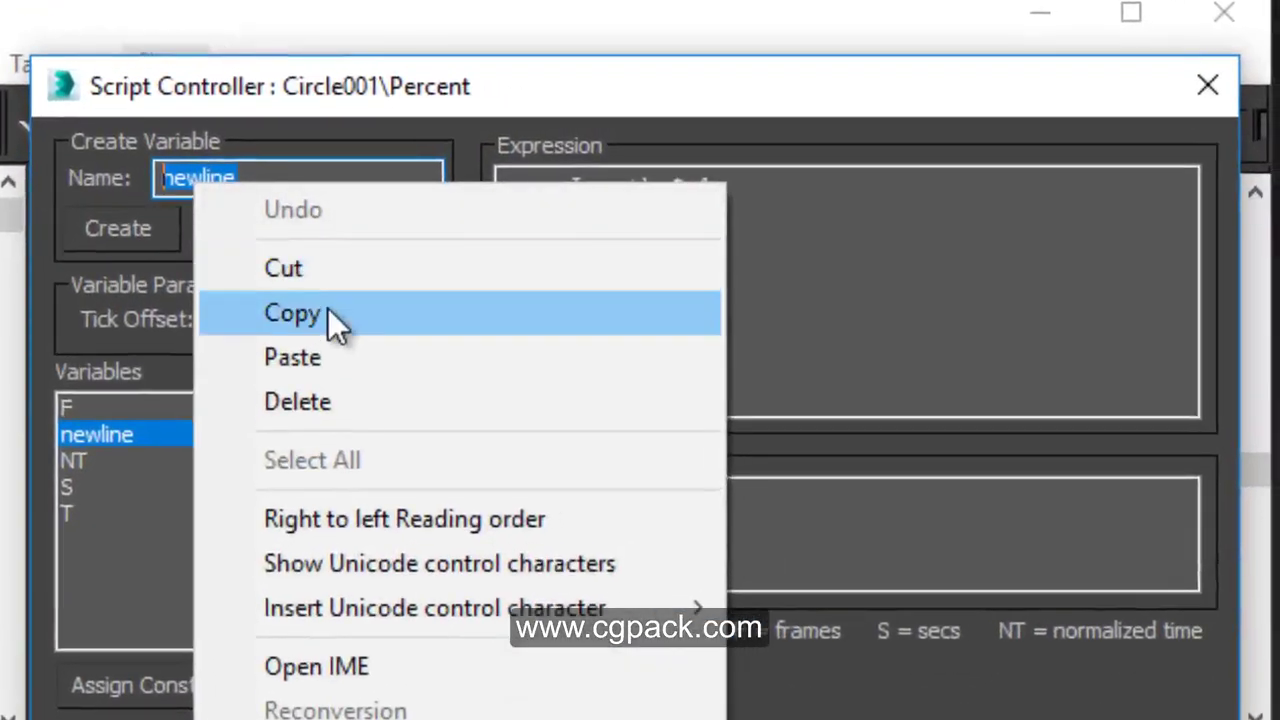
left_click(330, 316)
left_click_drag(670, 185, 684, 186)
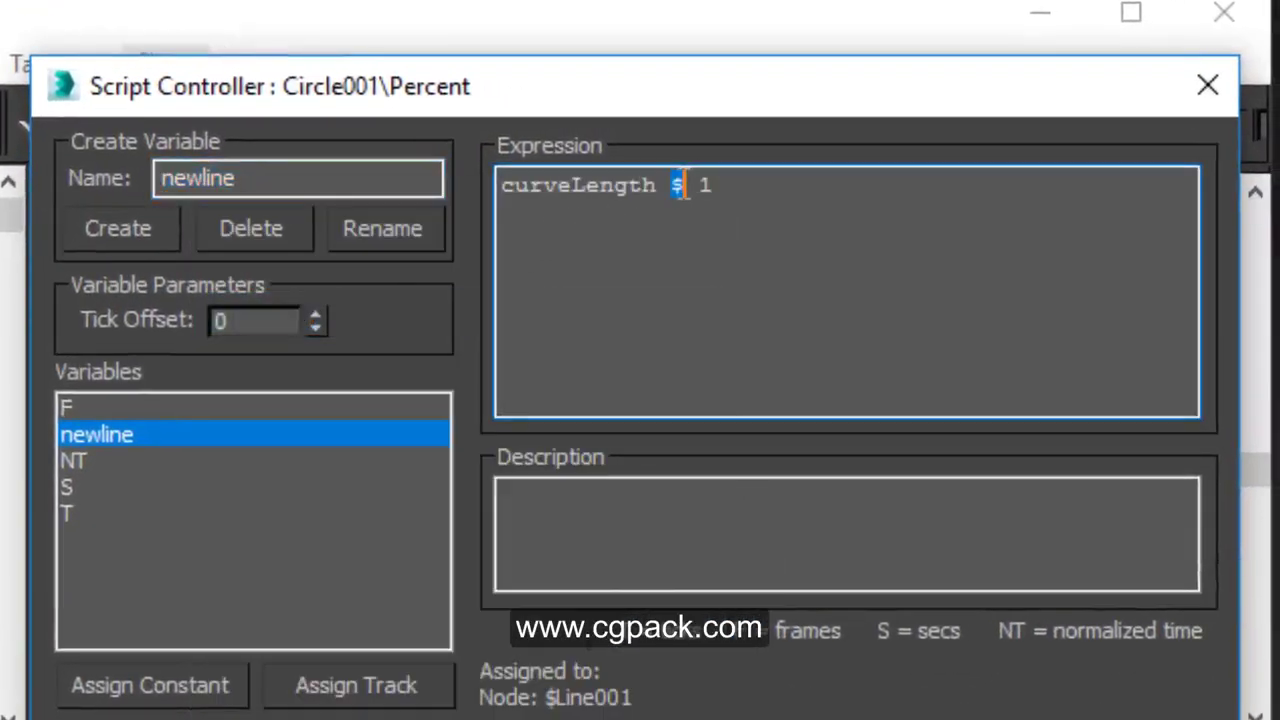
right_click(678, 186)
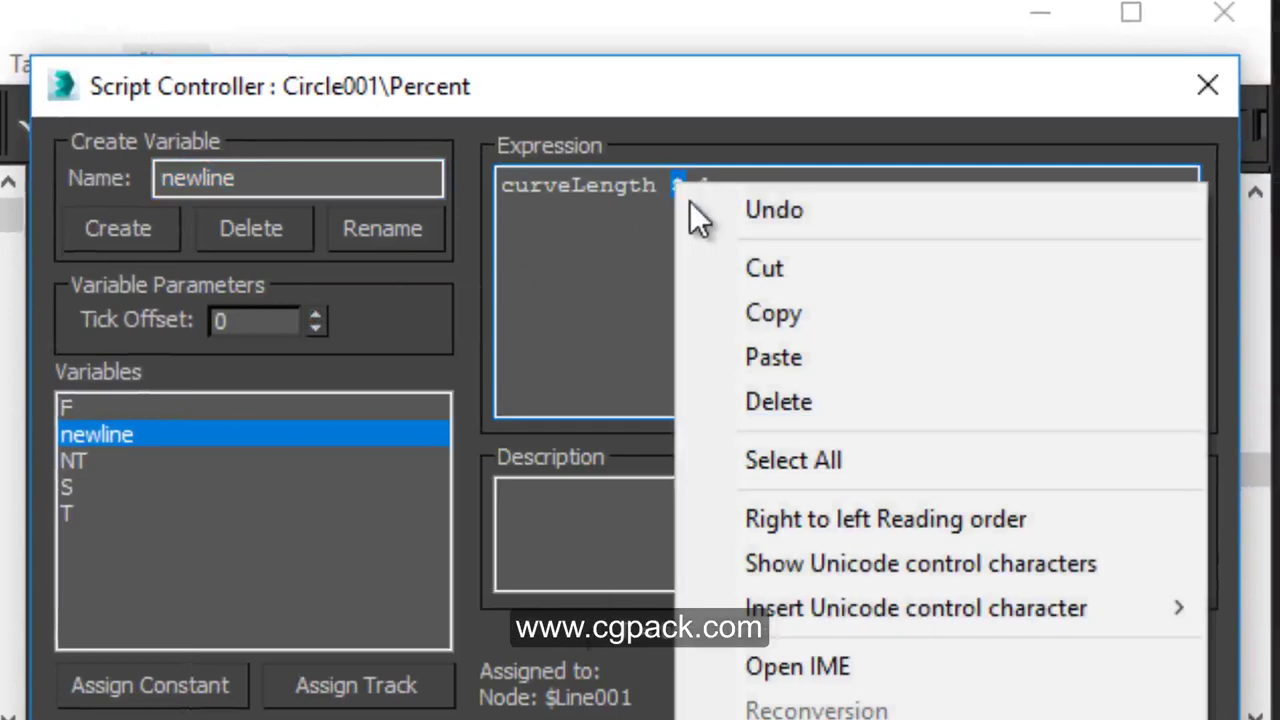
left_click(789, 353)
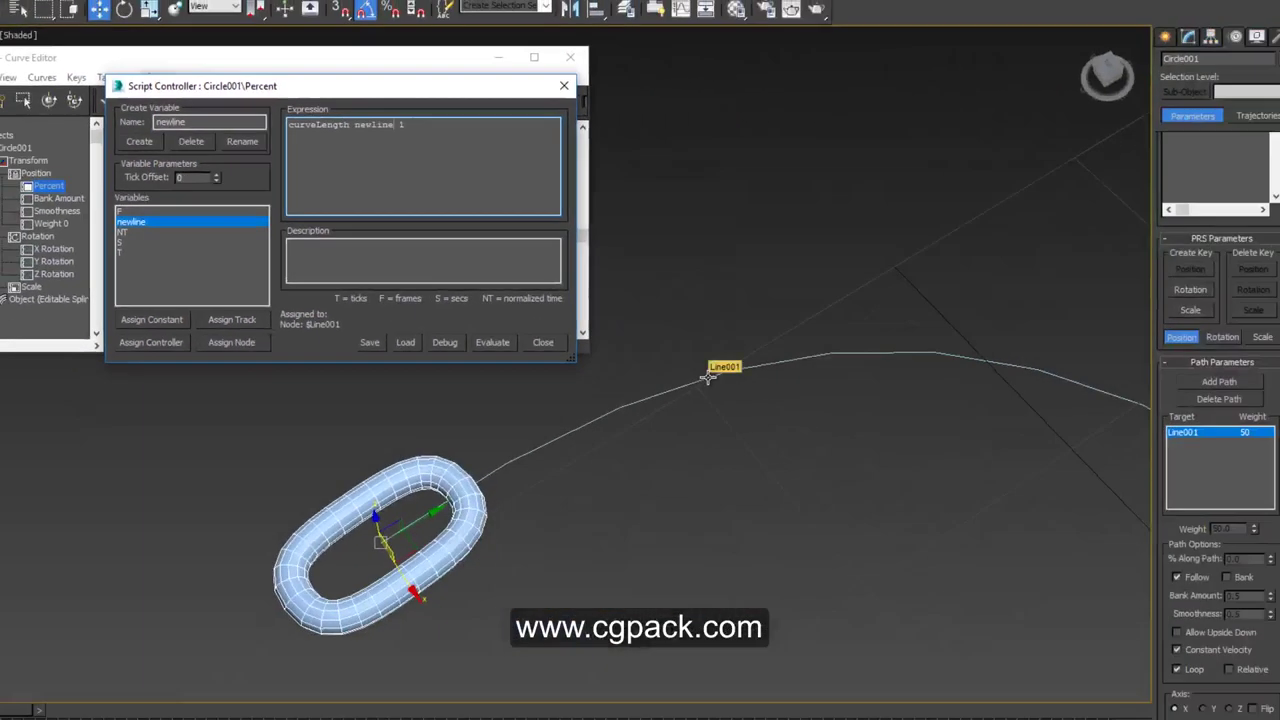
left_click(707, 377)
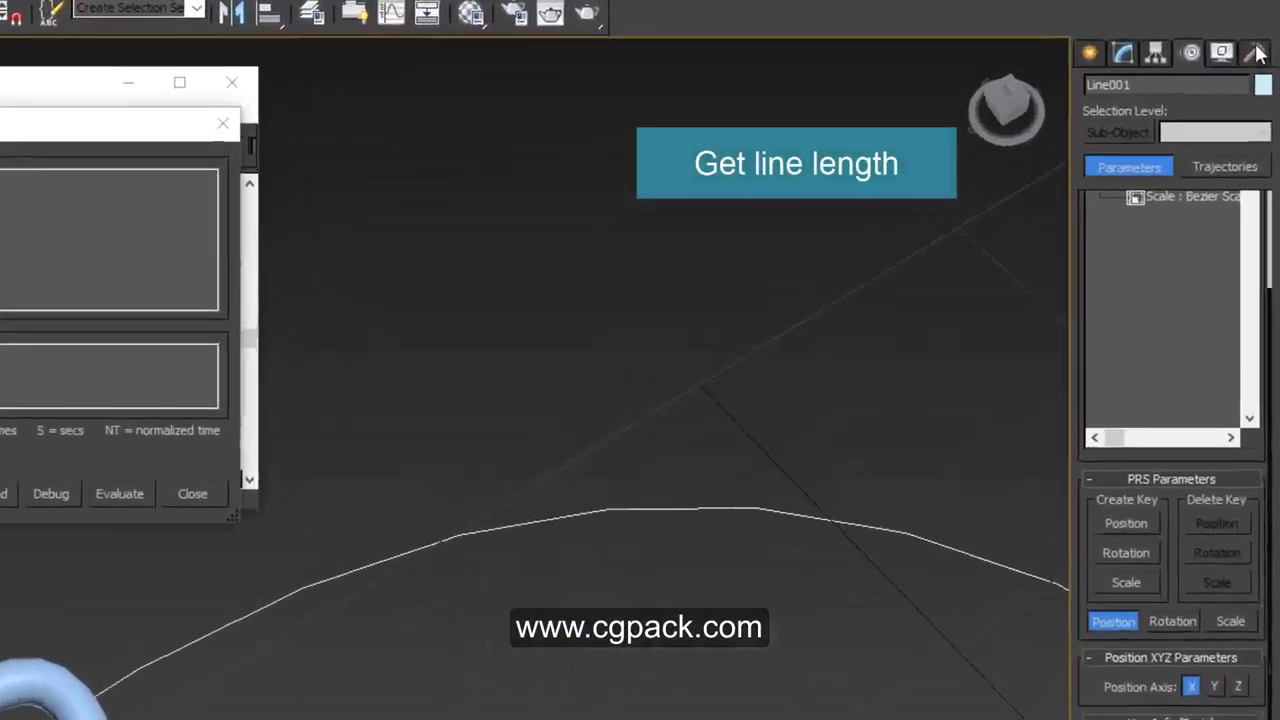
left_click(1257, 53)
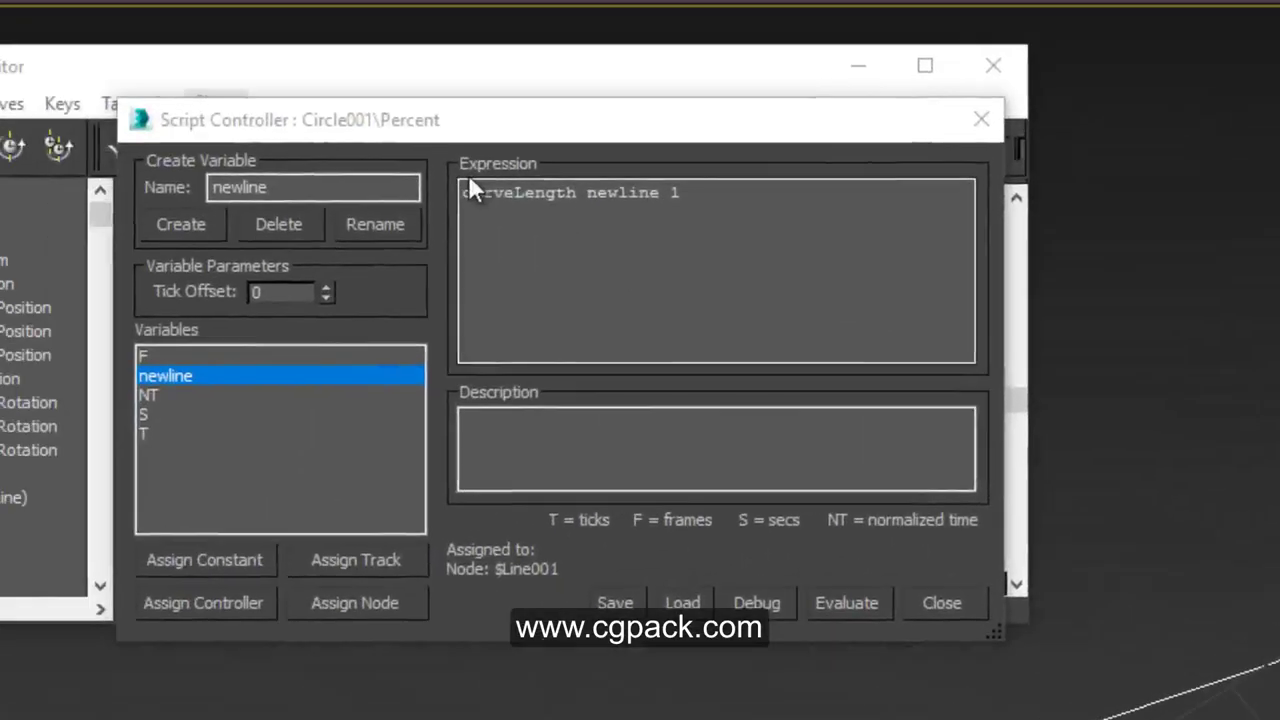
Step: Prefix Circle001's Percent expression with 166.0/ and evaluate it, checking the link on the curve
left_click(464, 195)
type("1")
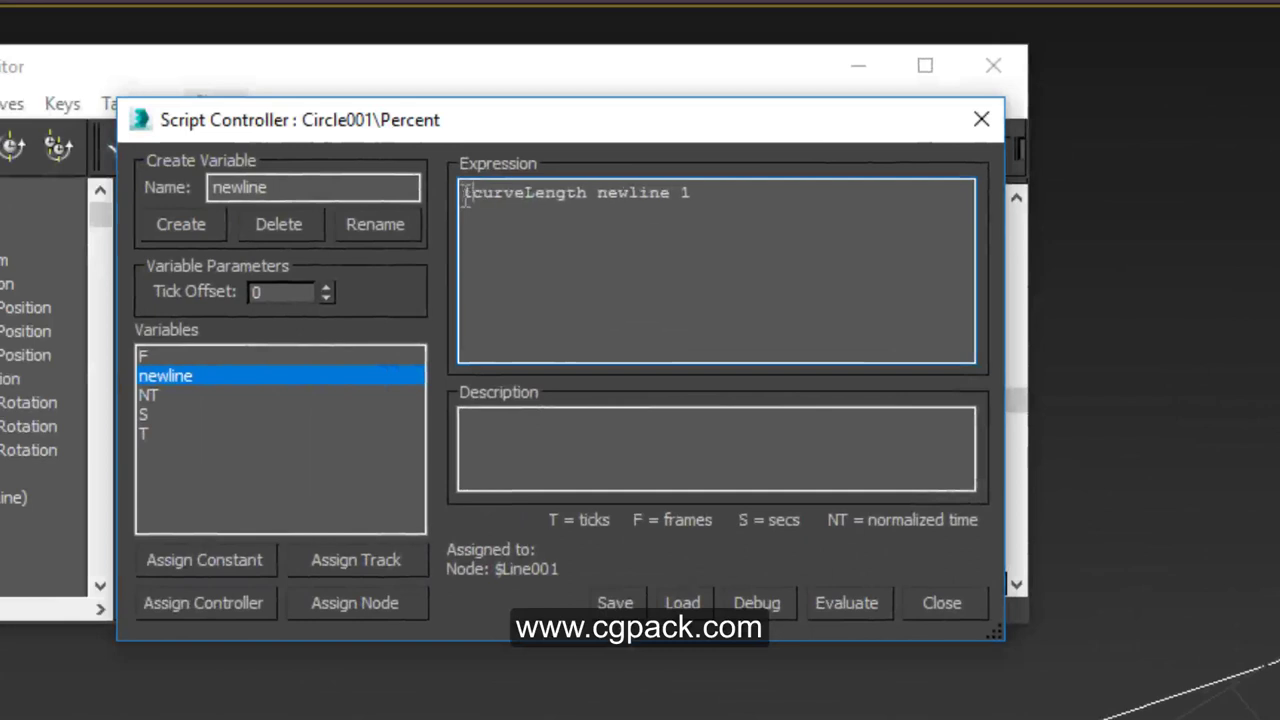
type("66.0")
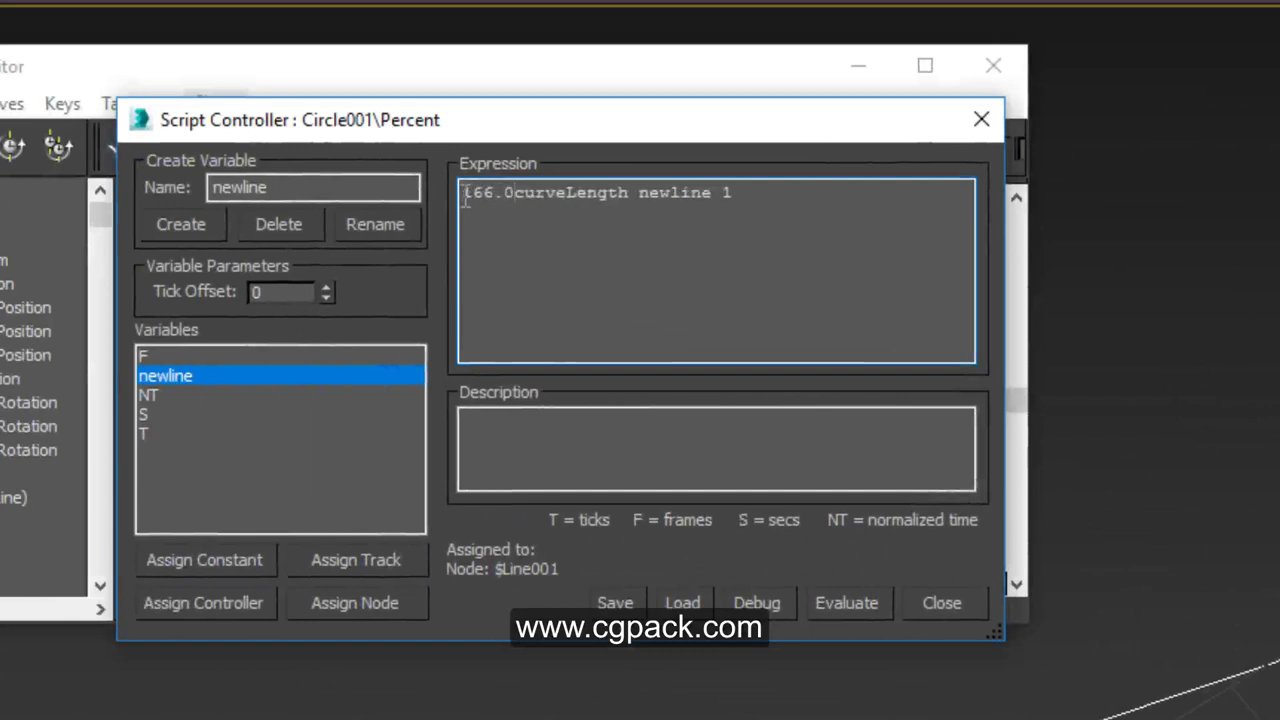
type("/")
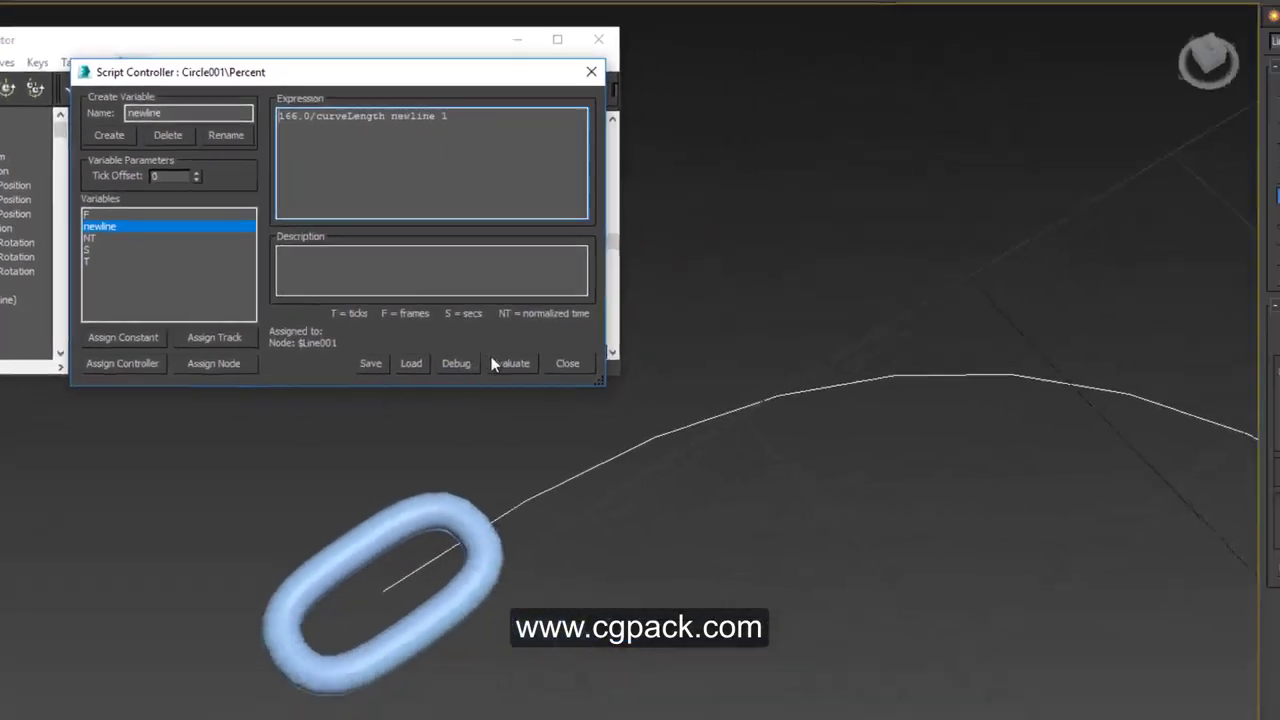
left_click(497, 356)
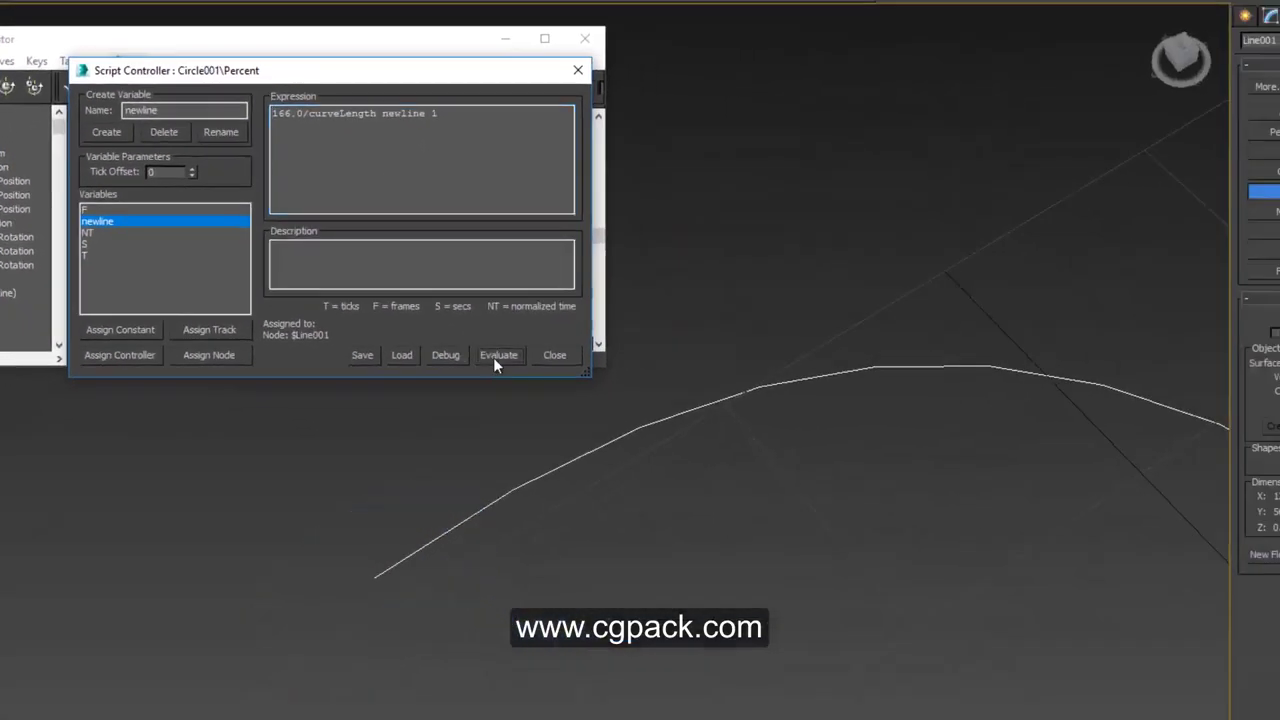
mouse_move(670, 460)
middle_mouse_down("alt")
mouse_move(397, 448)
mouse_move(663, 323)
mouse_move(714, 591)
mouse_move(697, 583)
mouse_move(700, 560)
middle_mouse_up("alt")
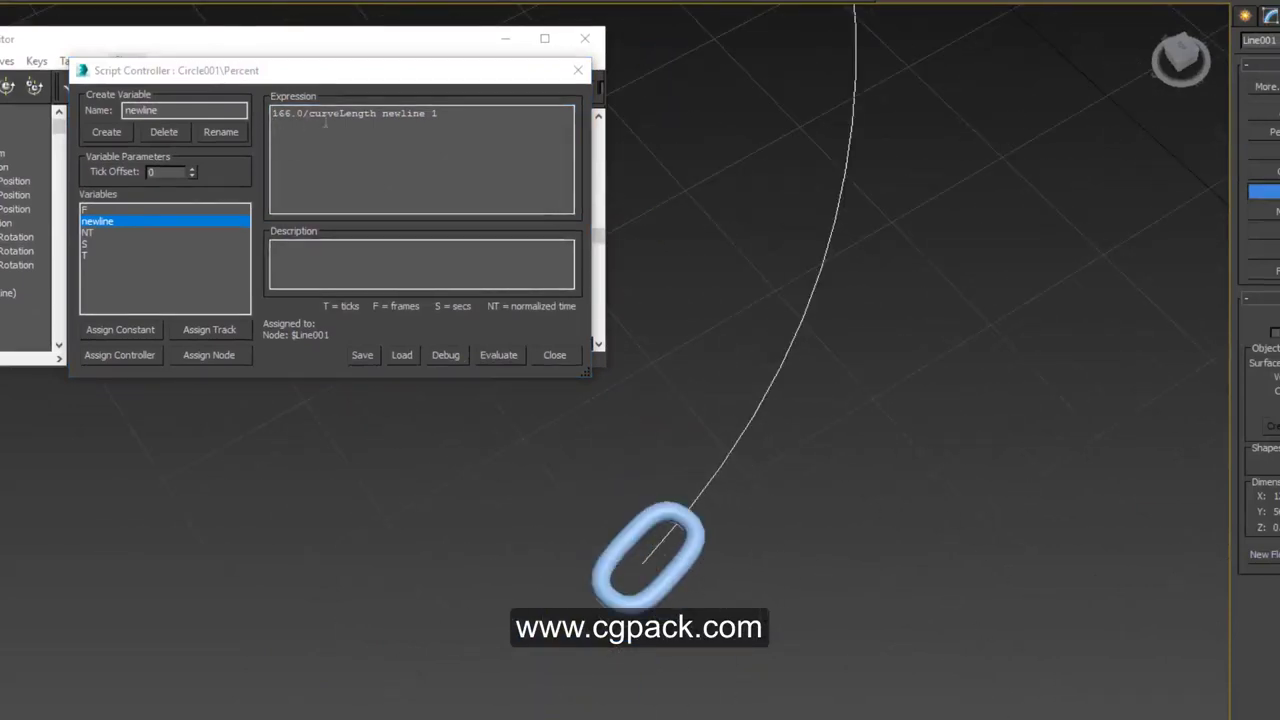
left_click(274, 114)
type("(")
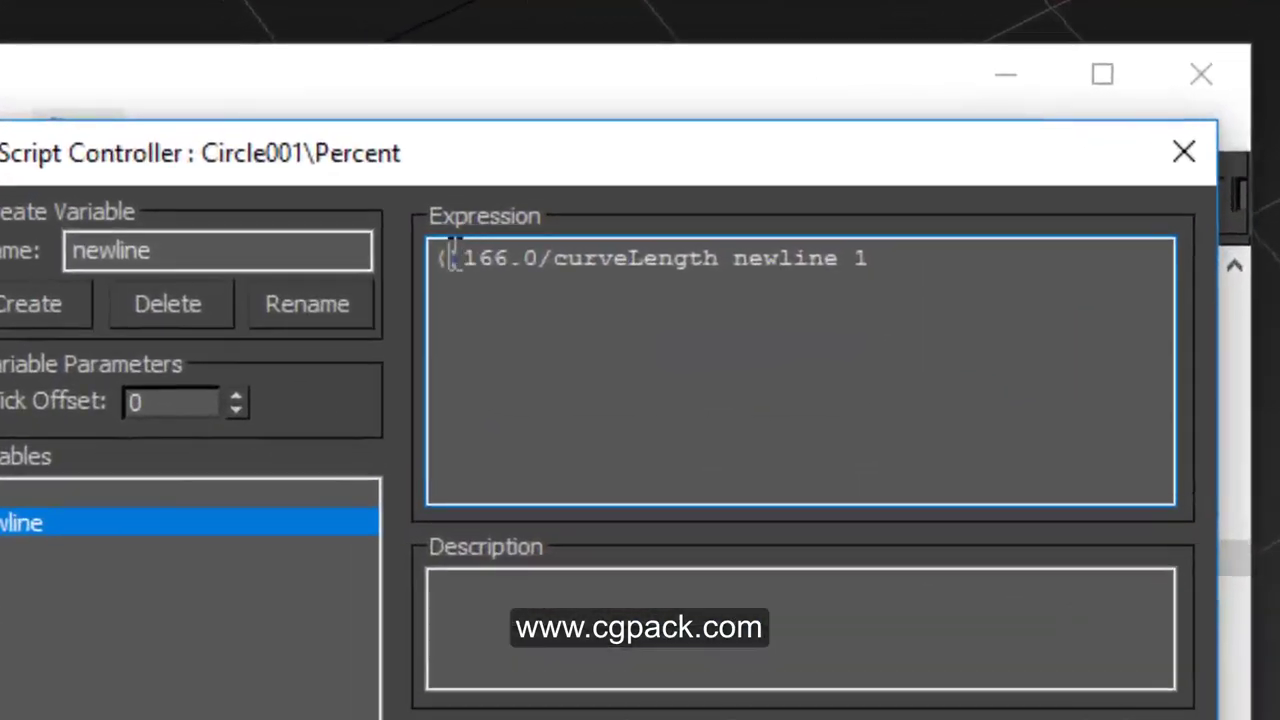
Step: Add a 0.1 offset factor to the Percent expression and evaluate it, clearing the type error
type("0.1")
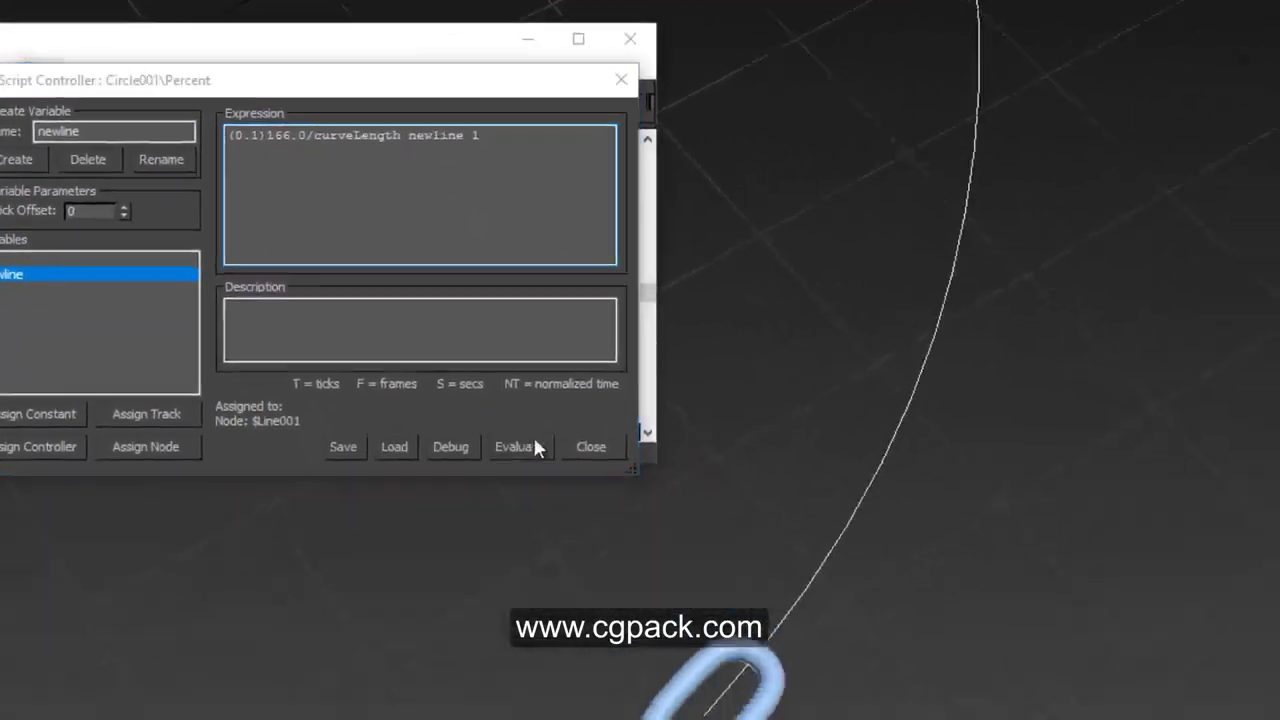
left_click(533, 440)
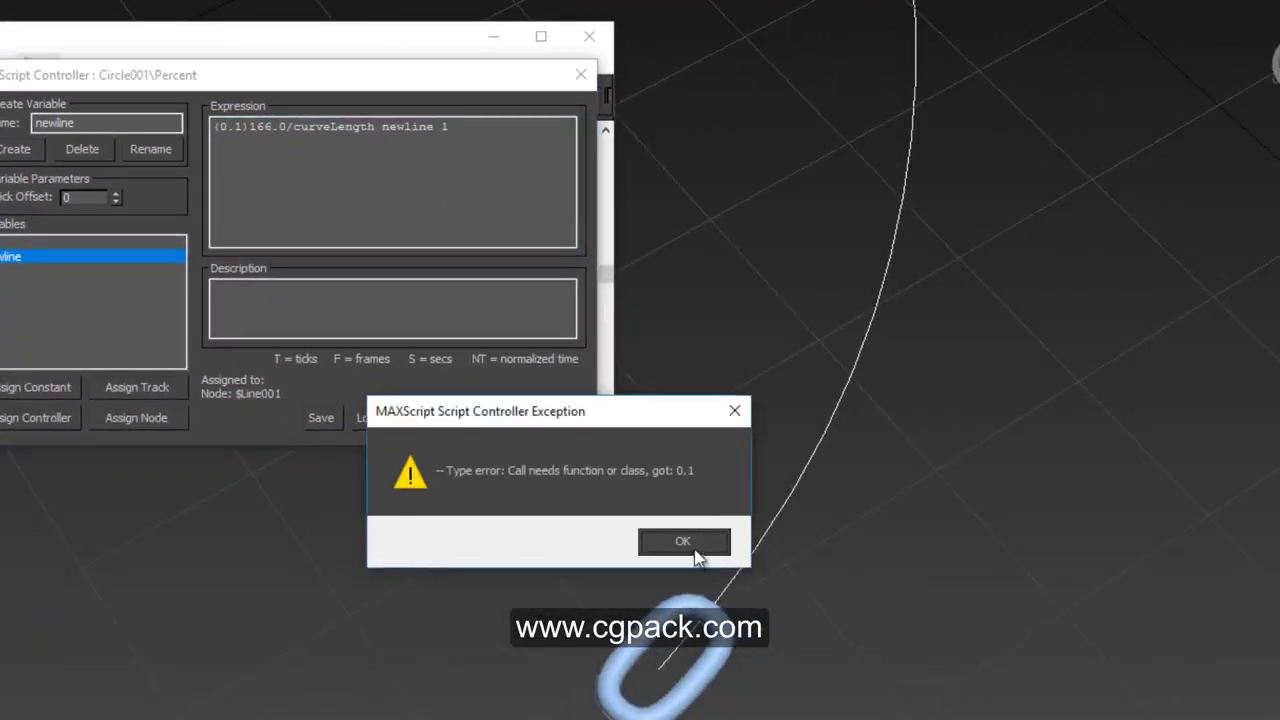
key("Return")
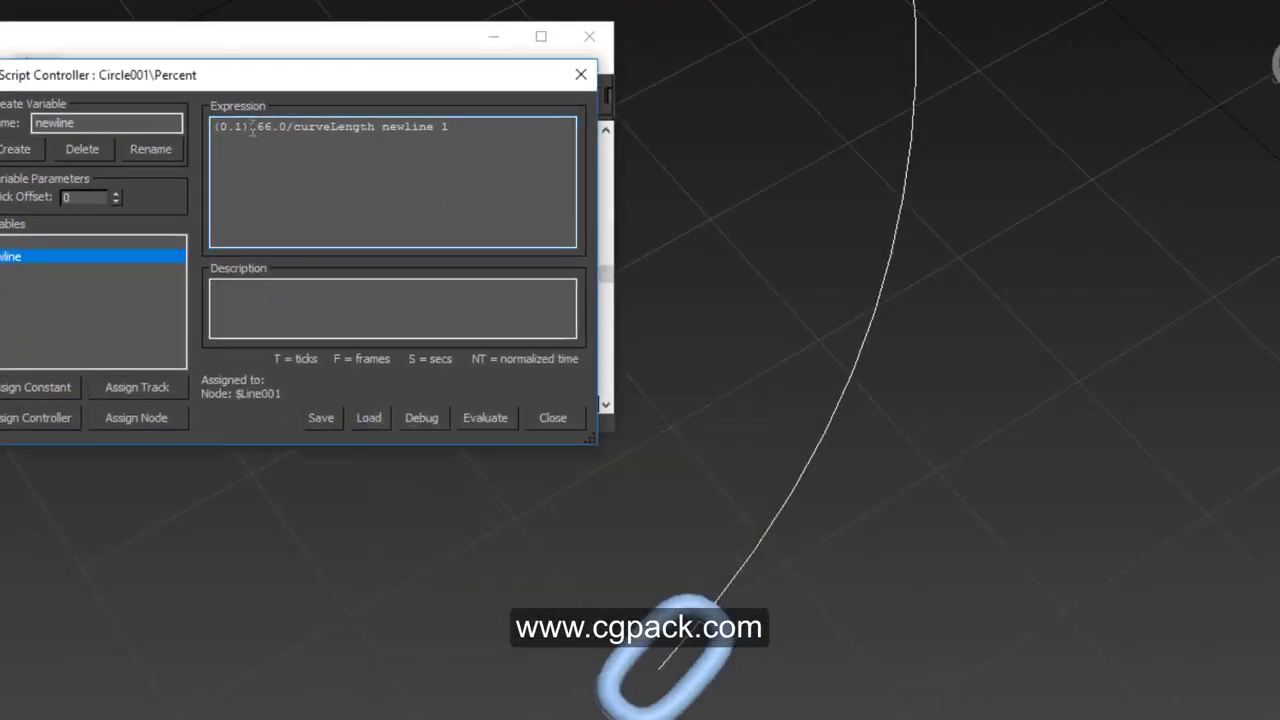
left_click(478, 421)
Step: Change the offset to 0.0 so the link sits at the spline start, then close the editor
mouse_move(826, 323)
middle_mouse_down("alt")
mouse_move(817, 337)
mouse_move(952, 352)
middle_mouse_up("alt")
scroll(817, 337, "up", 5)
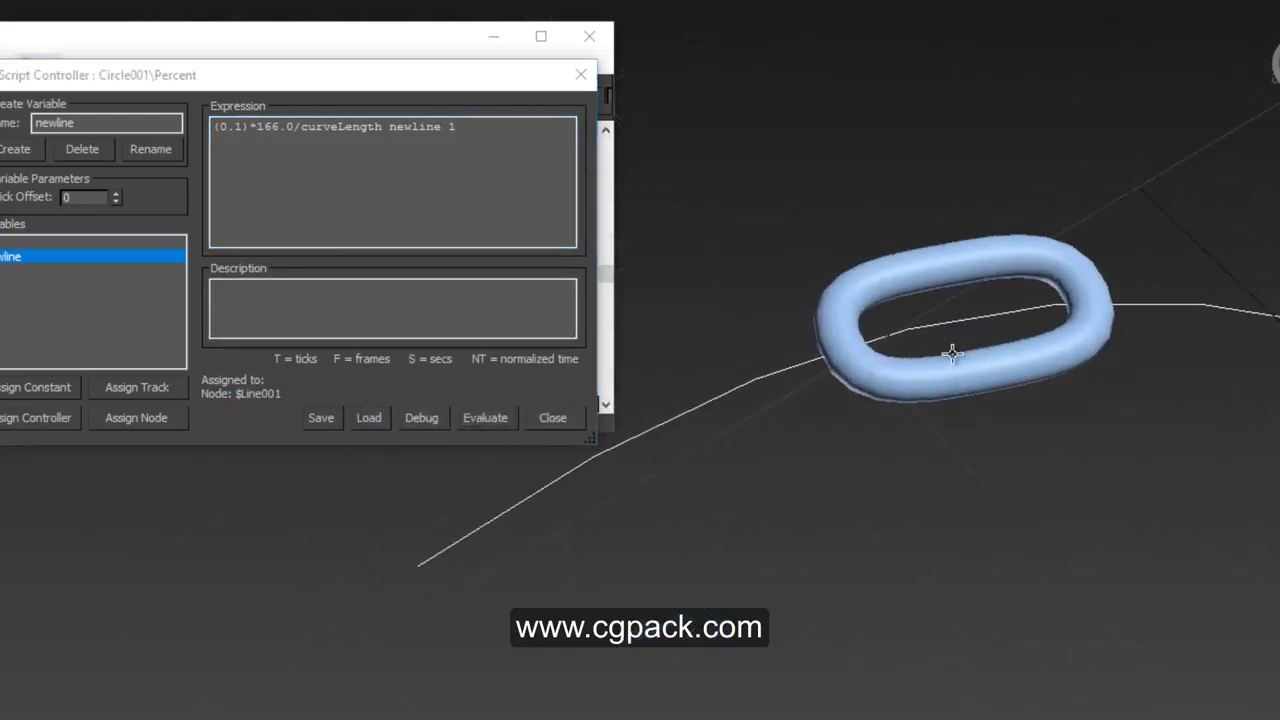
double_click(239, 127)
type("0")
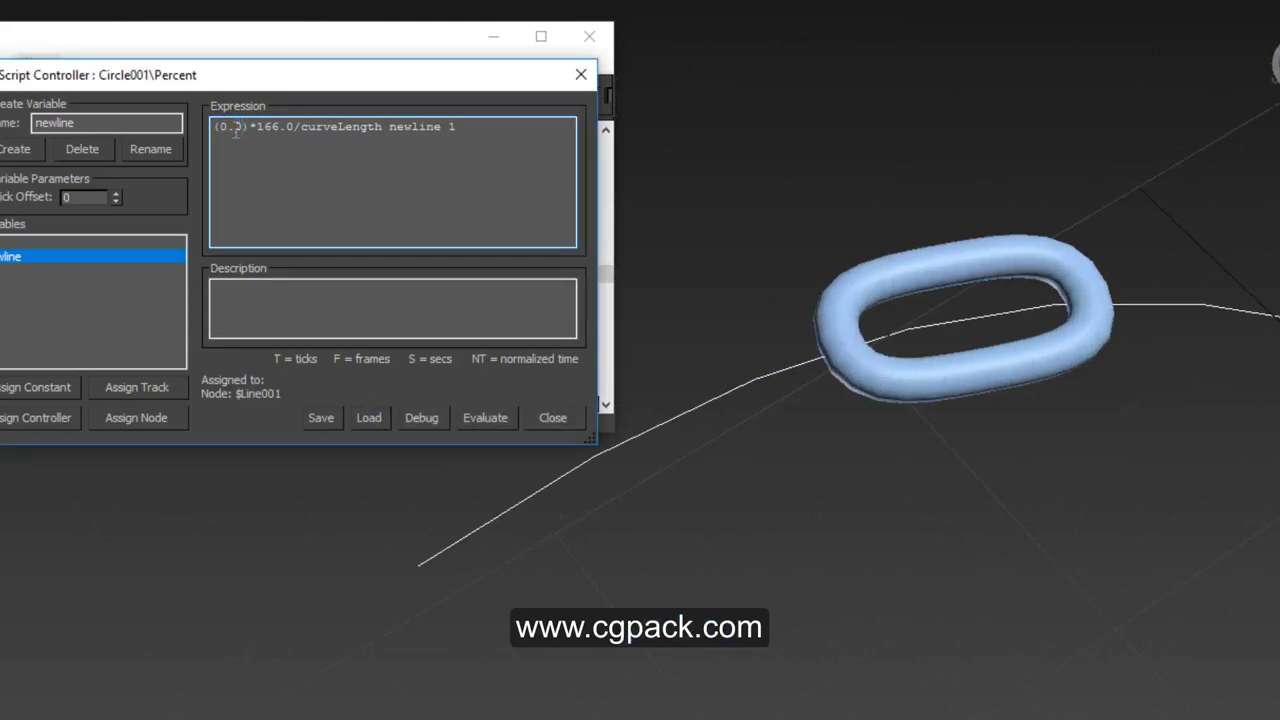
left_click(490, 420)
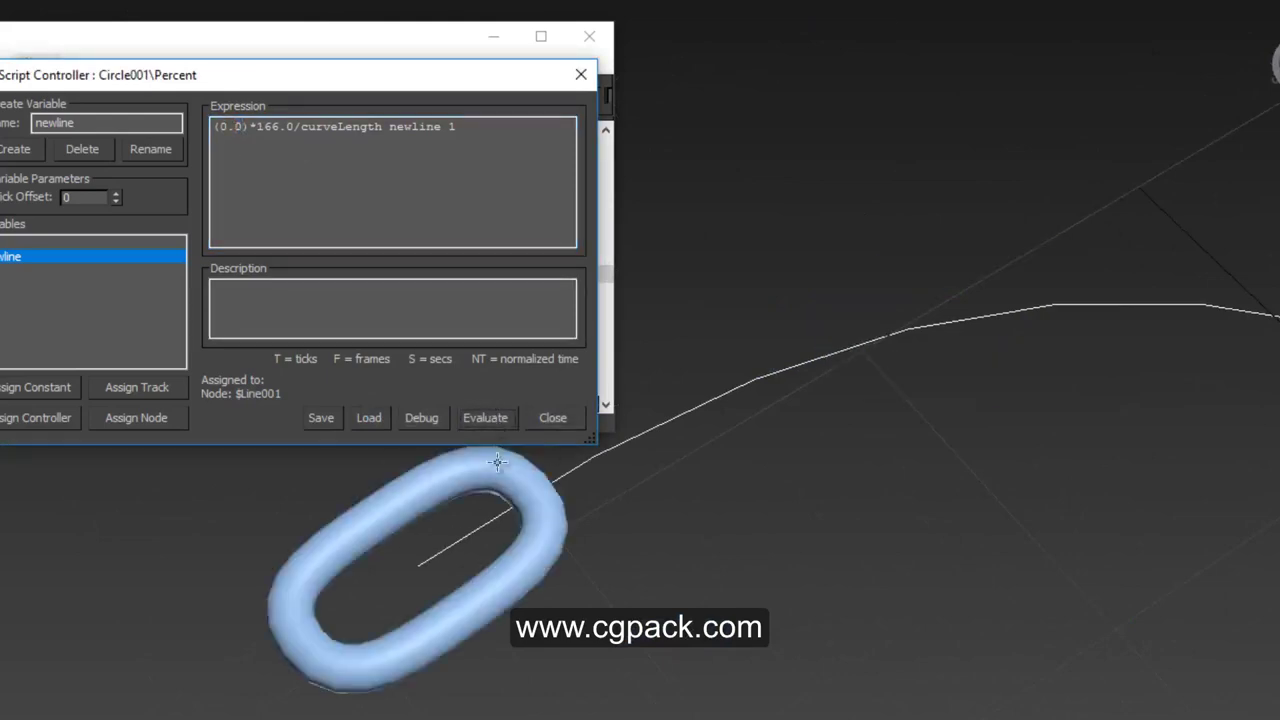
left_click(550, 420)
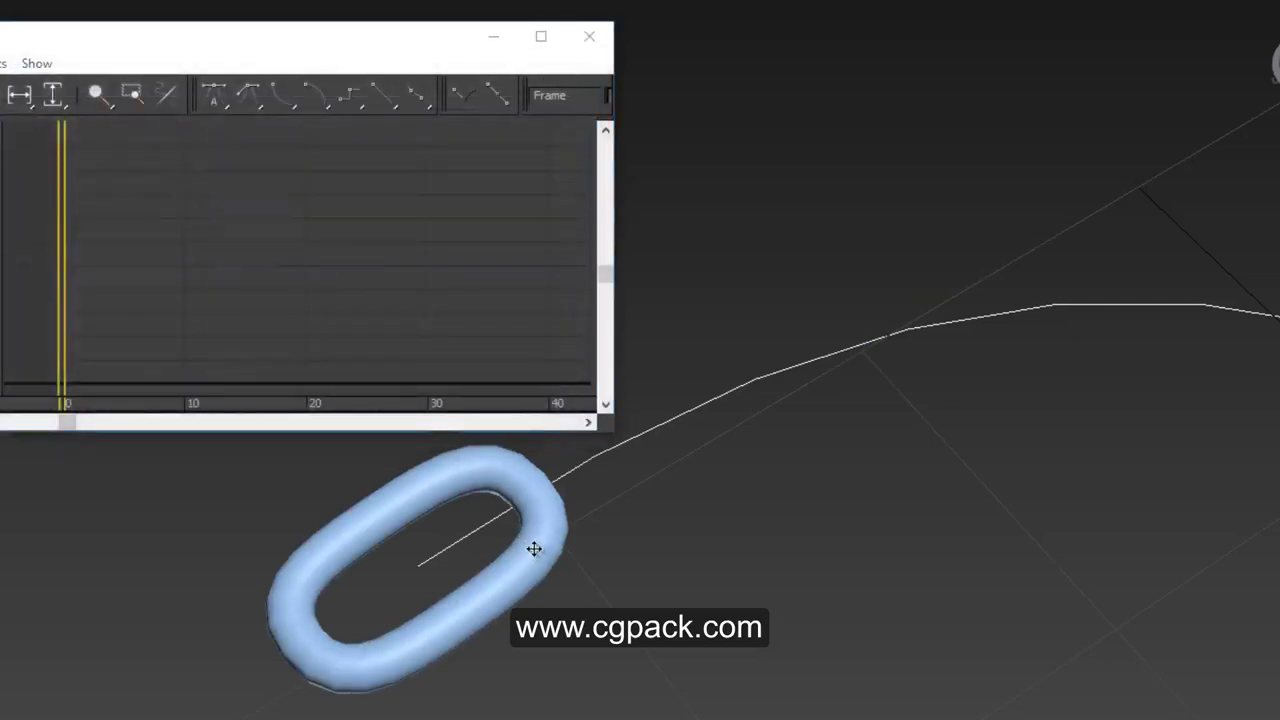
Step: Clone the torus link as Circle002 and open its Percent expression
left_click(534, 549)
right_click(534, 549)
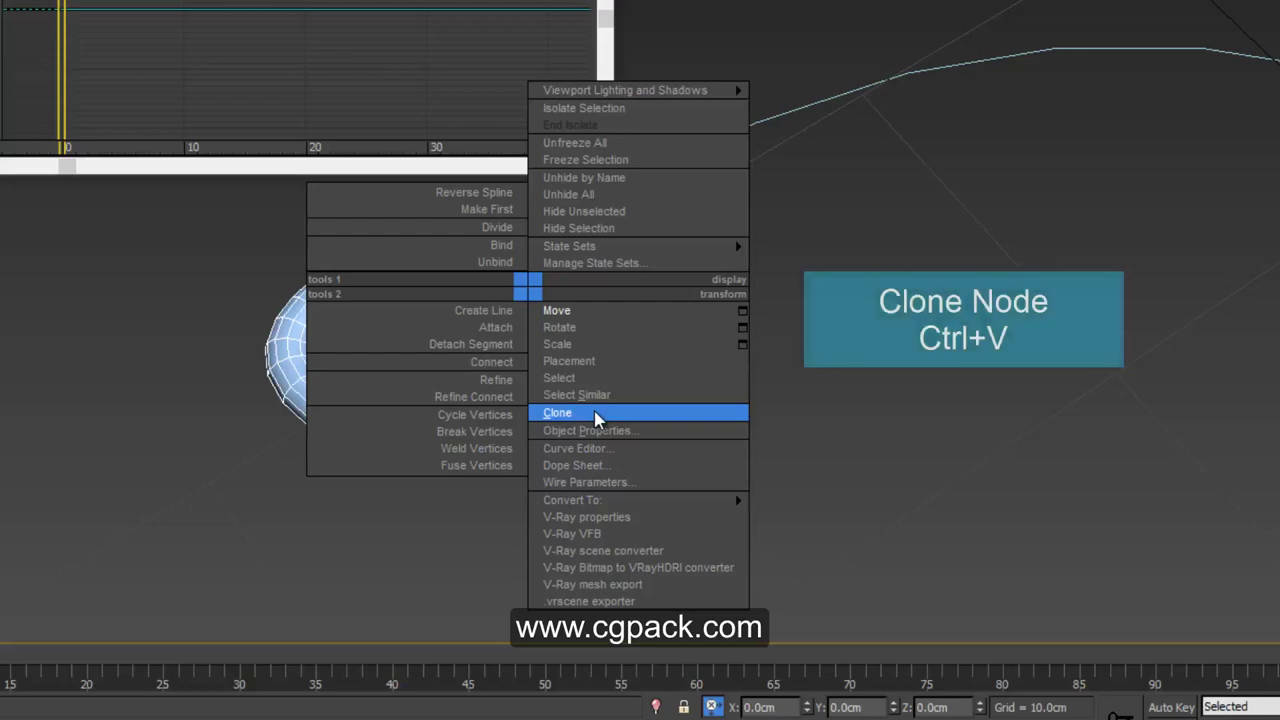
left_click(595, 413)
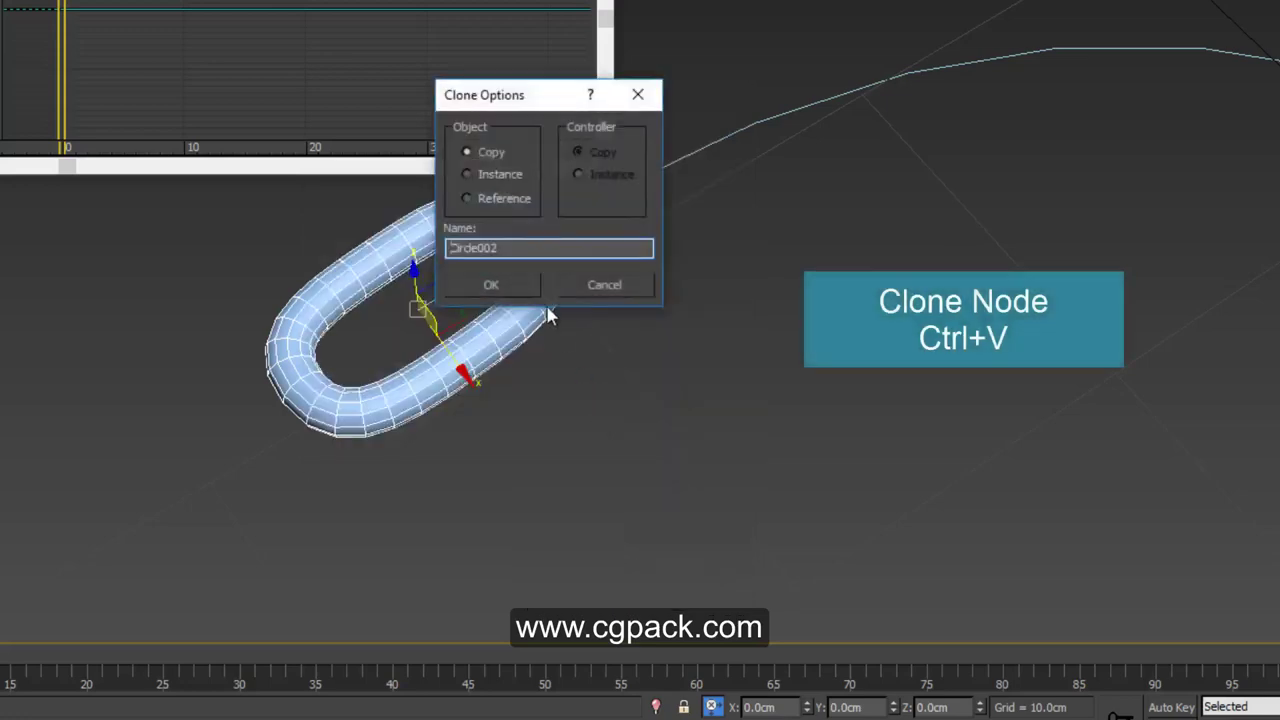
left_click(497, 291)
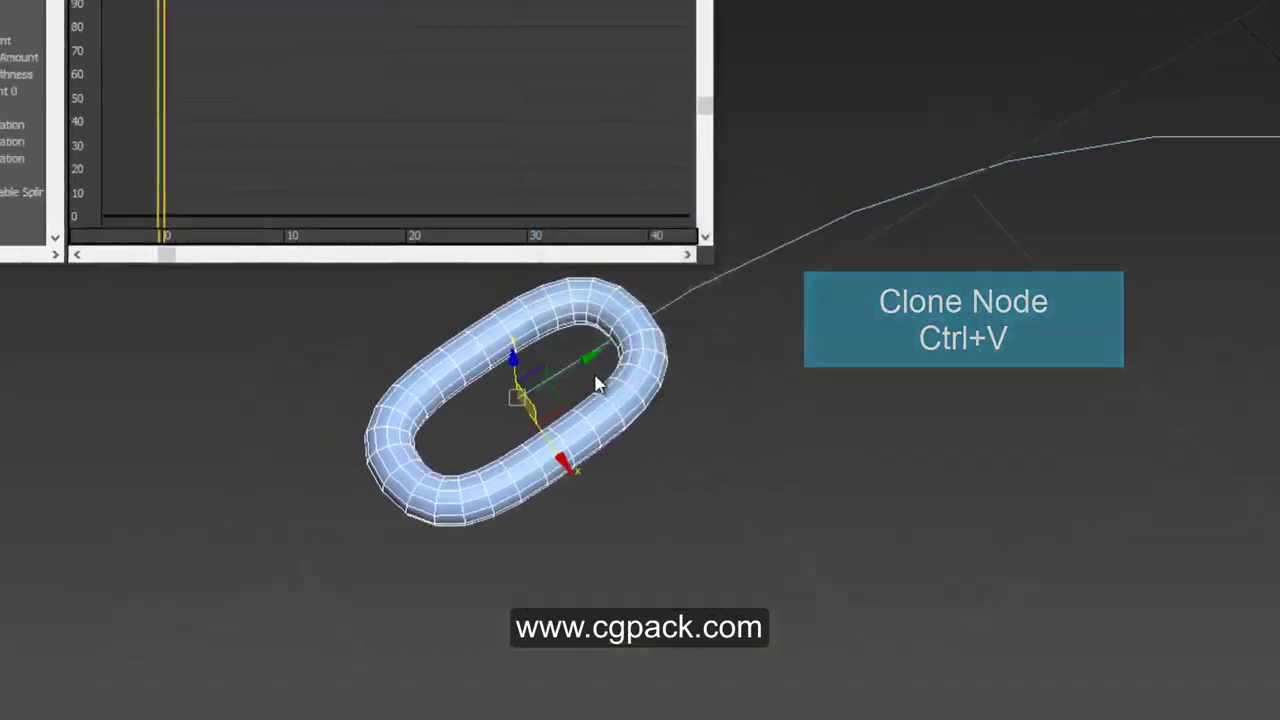
left_click(157, 197)
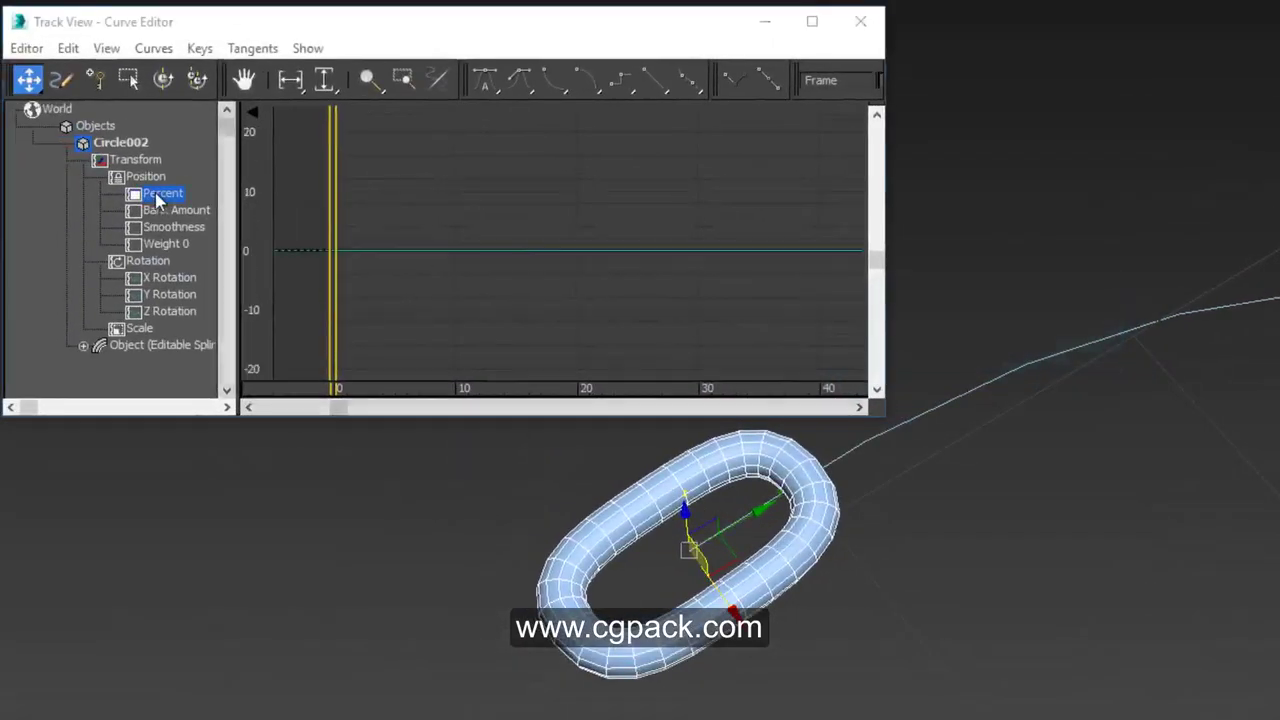
double_click(157, 197)
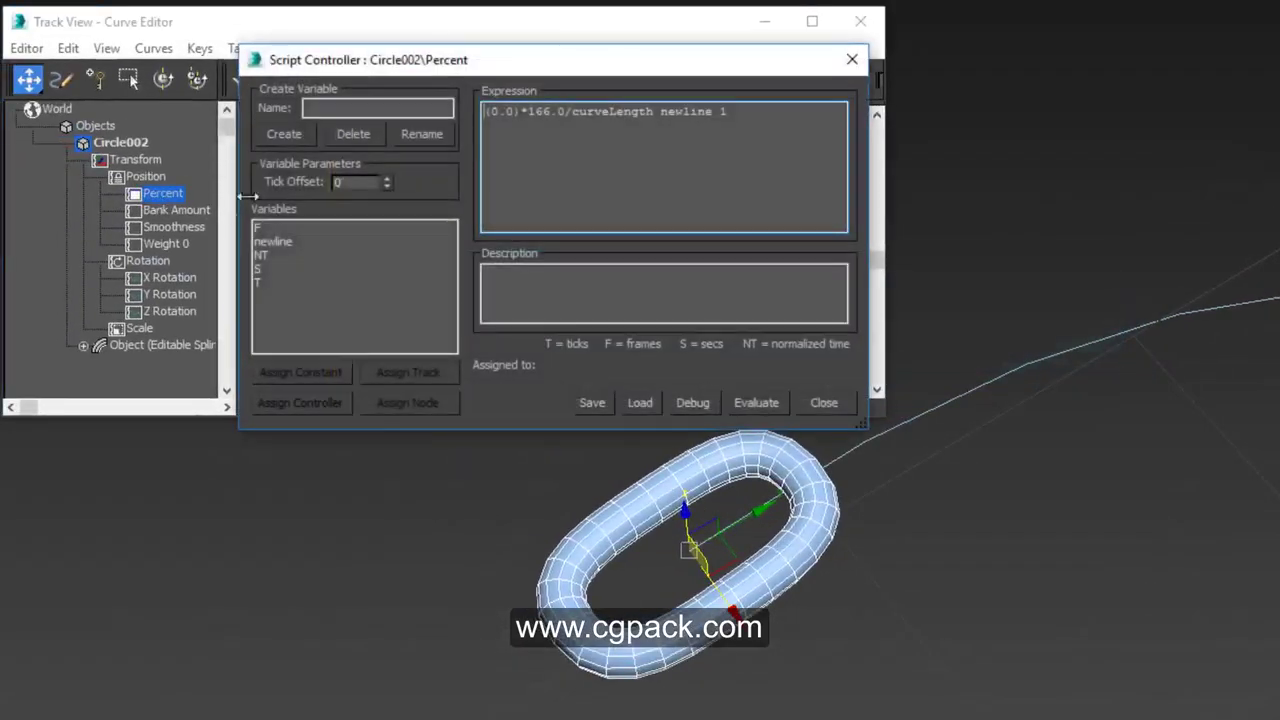
left_click_drag(504, 57, 470, 20)
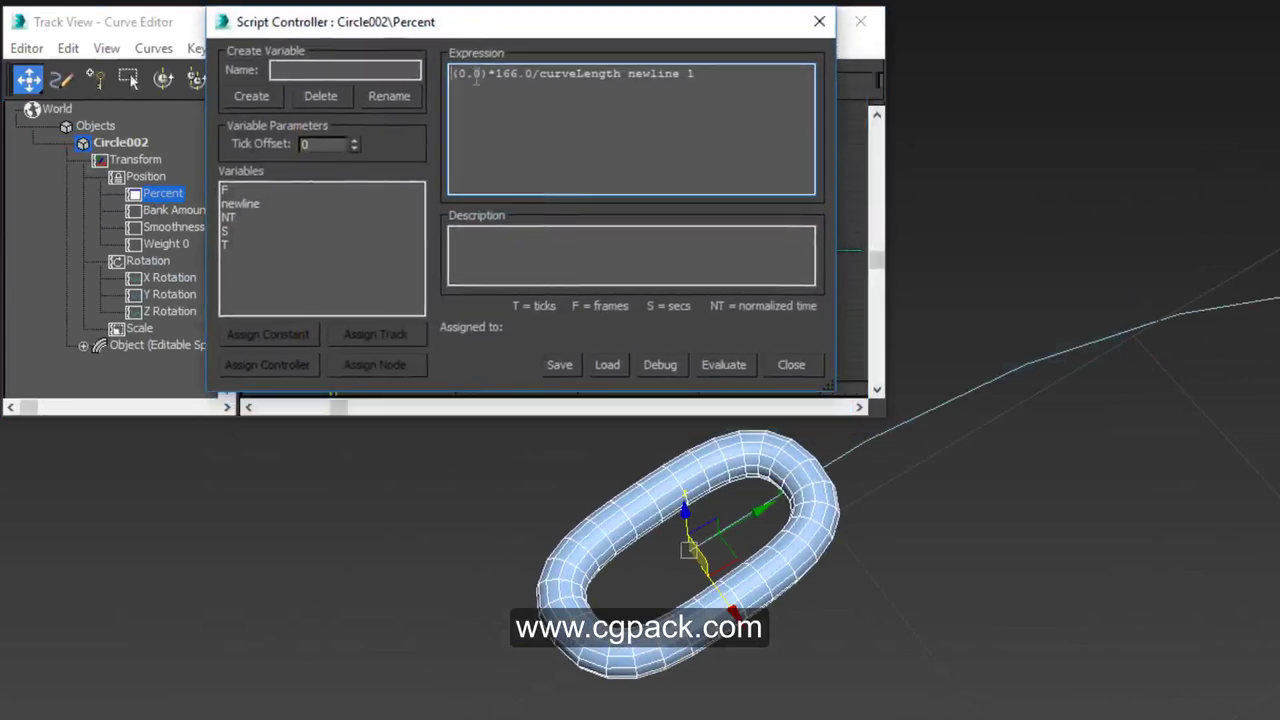
Step: Try offsets 0.1, 0.01, 0.03 and 0.04 for Circle002, evaluating each
left_click(722, 364)
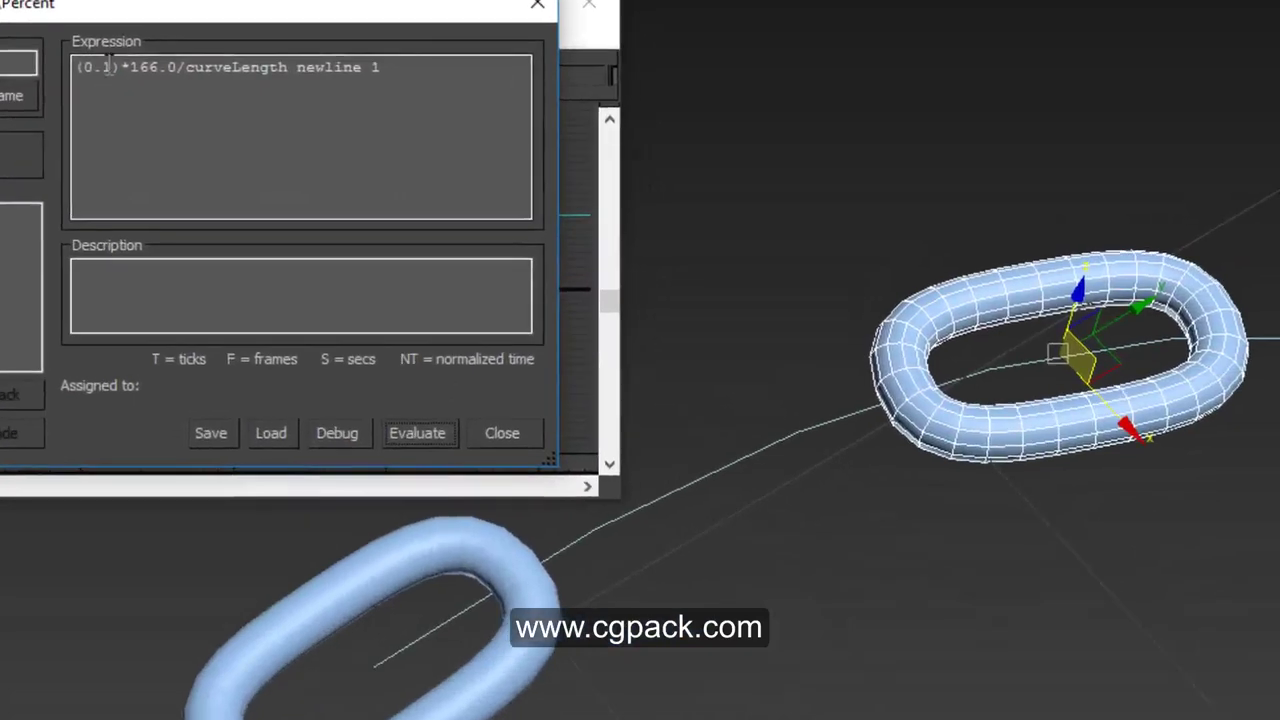
left_click(141, 68)
type("0")
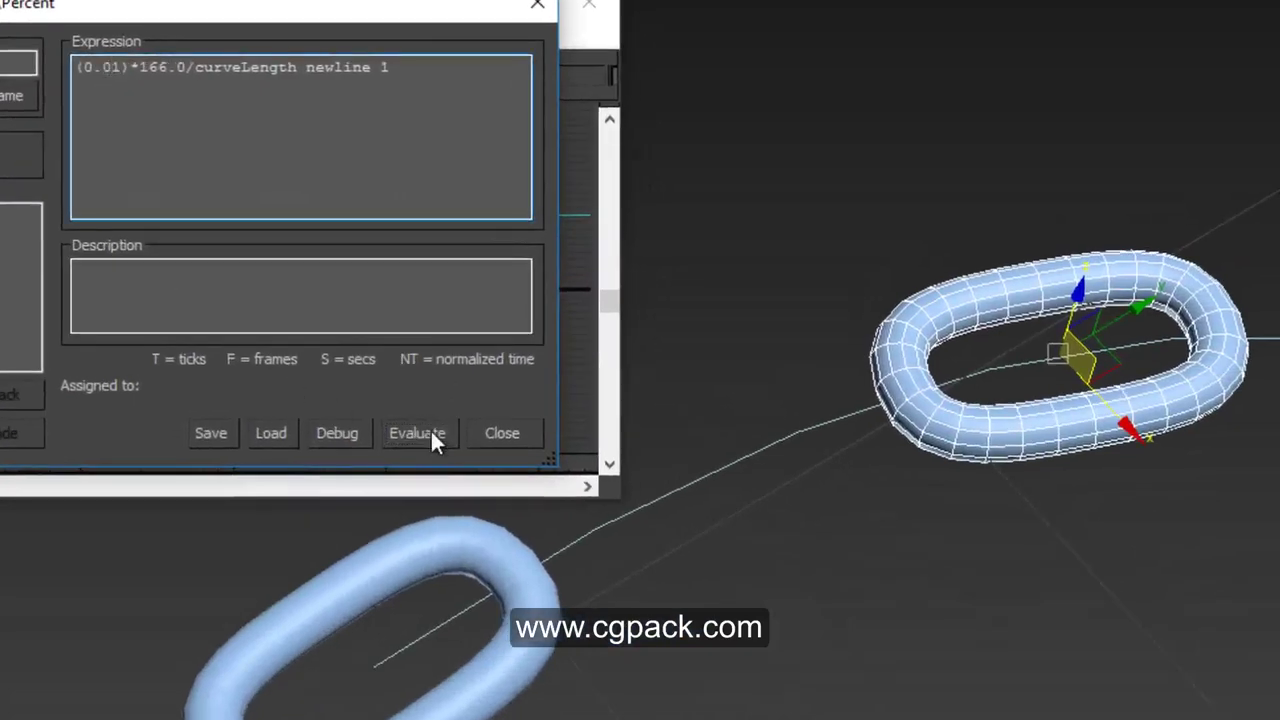
left_click(432, 433)
left_click_drag(112, 70, 122, 72)
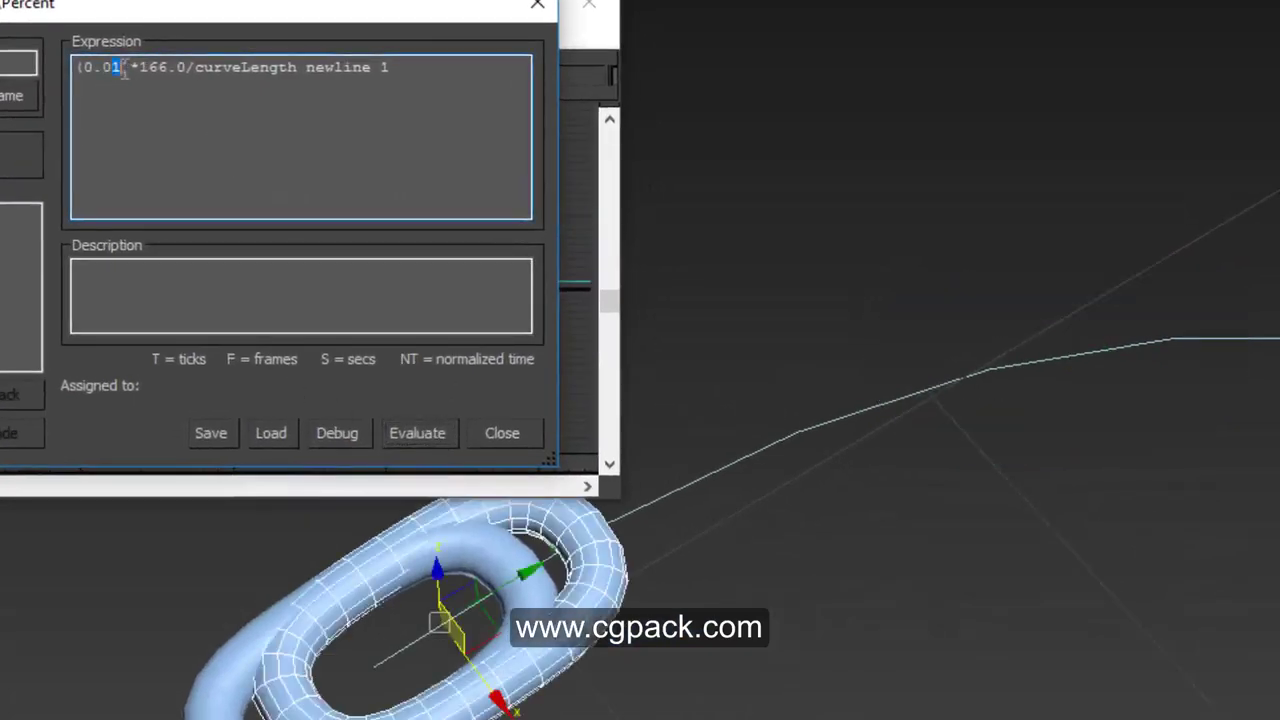
type("3")
left_click(413, 432)
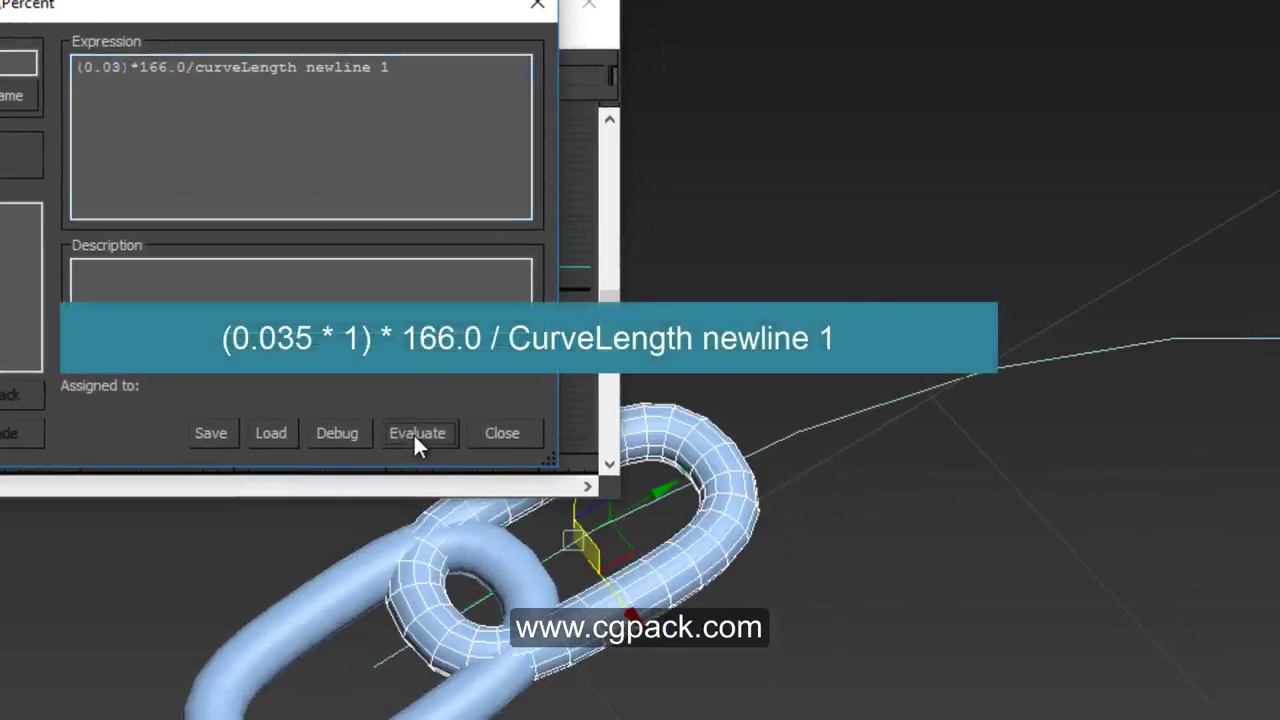
left_click_drag(111, 68, 117, 68)
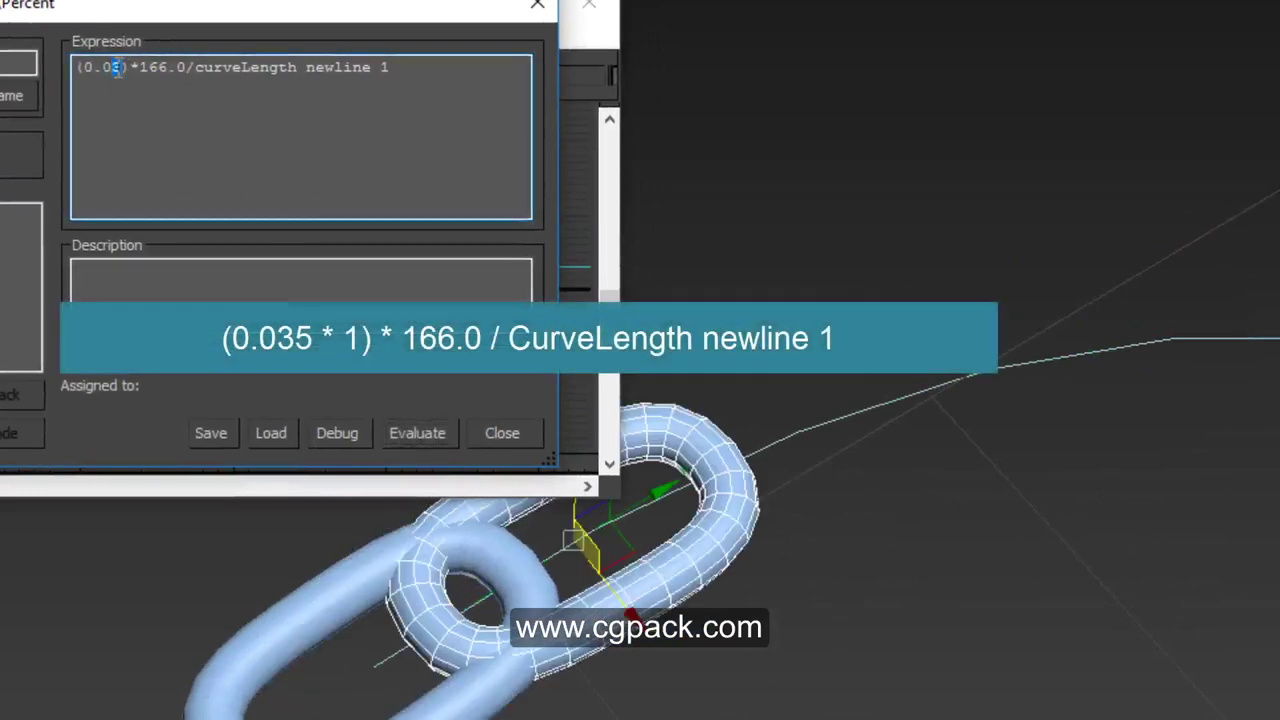
type("4")
left_click(427, 434)
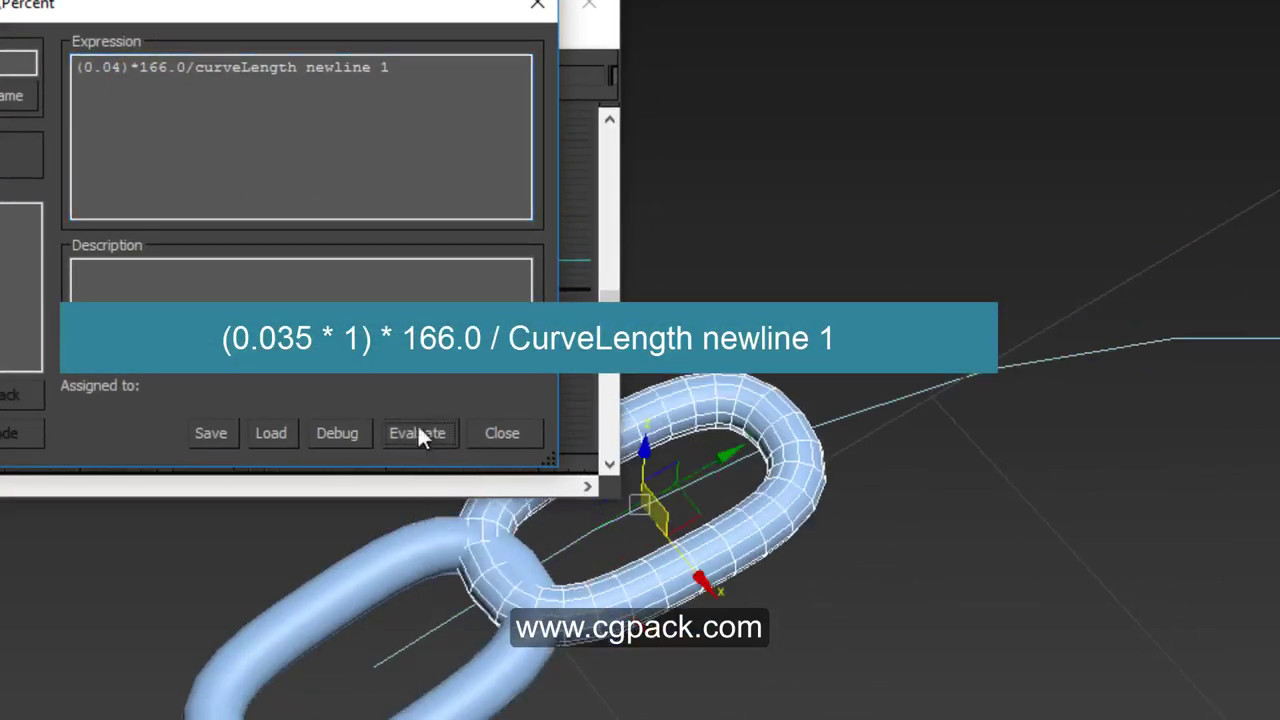
Step: Set the offset to (0.035*1), rotate the link 90° to interlock, and close the editor
left_click_drag(110, 67, 117, 67)
left_click(117, 67)
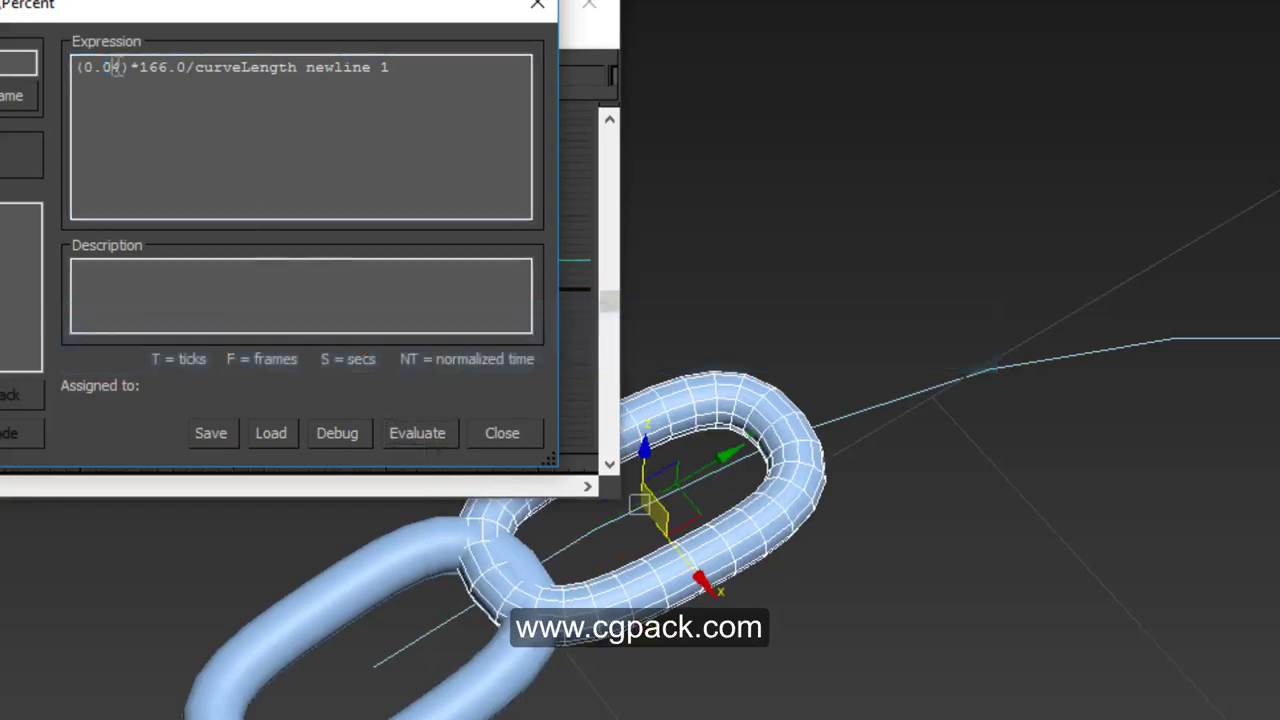
type("35")
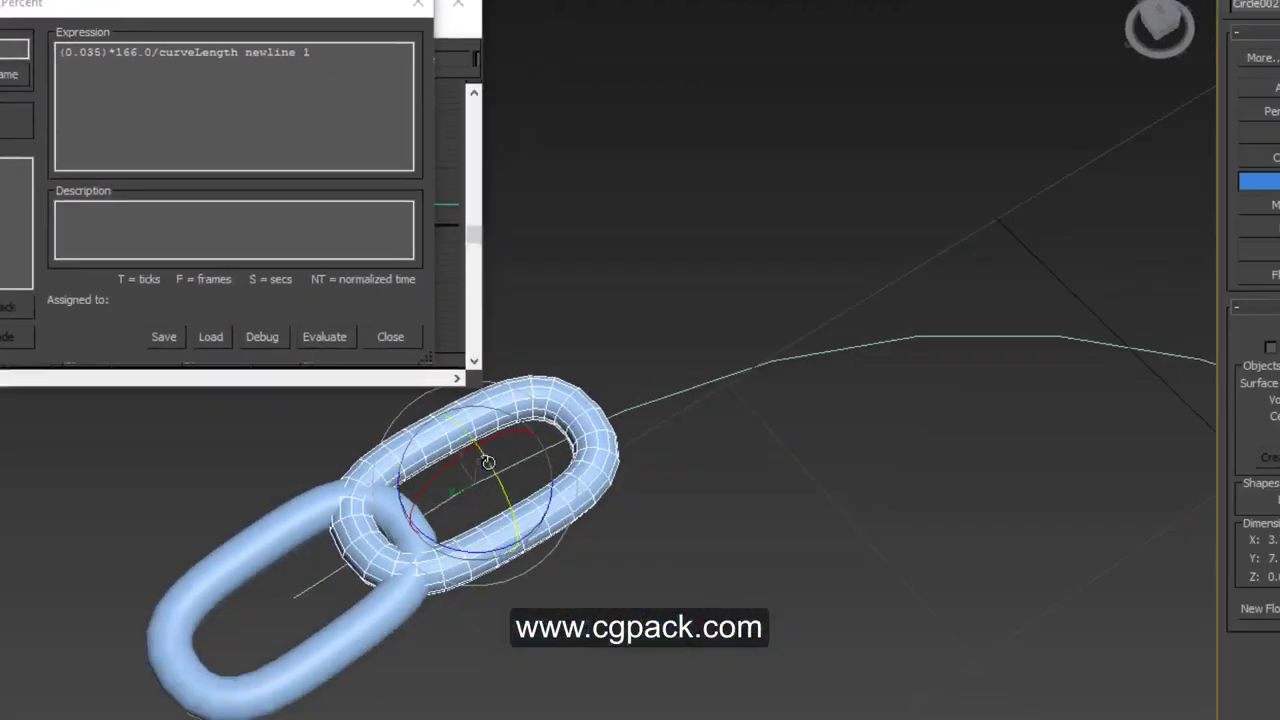
left_click_drag(487, 462, 487, 420)
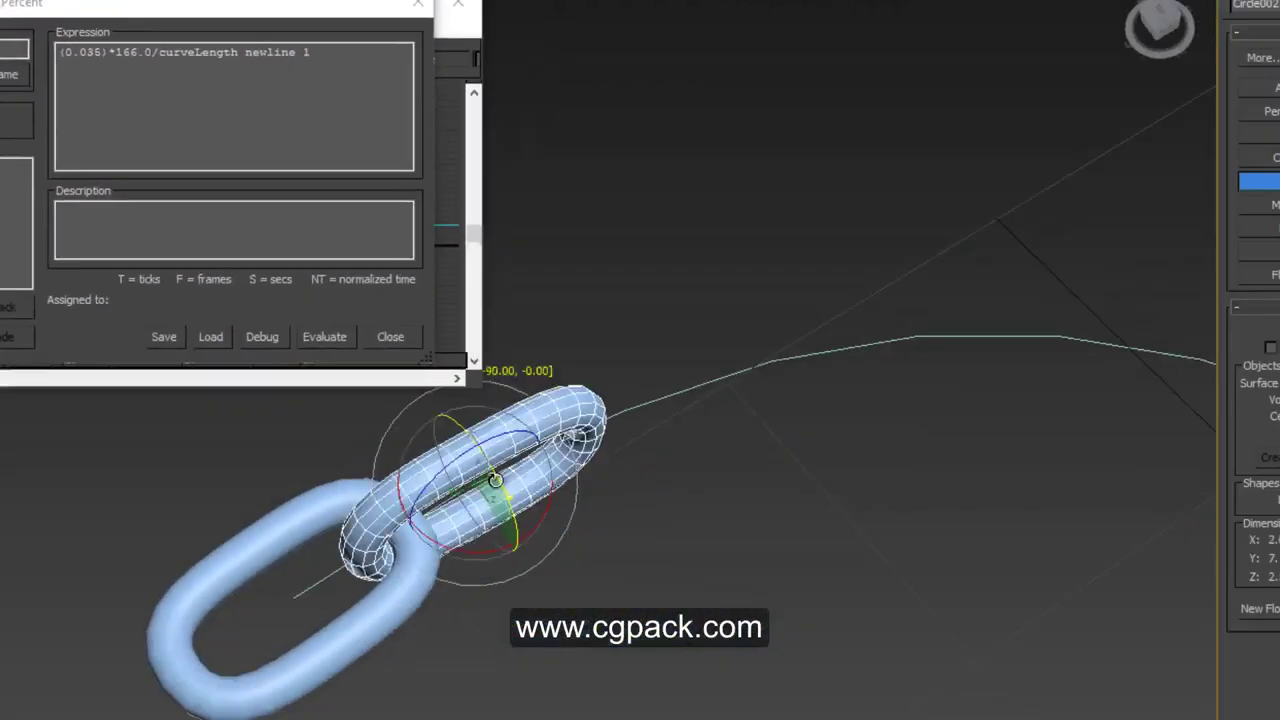
left_click(103, 50)
type("+1")
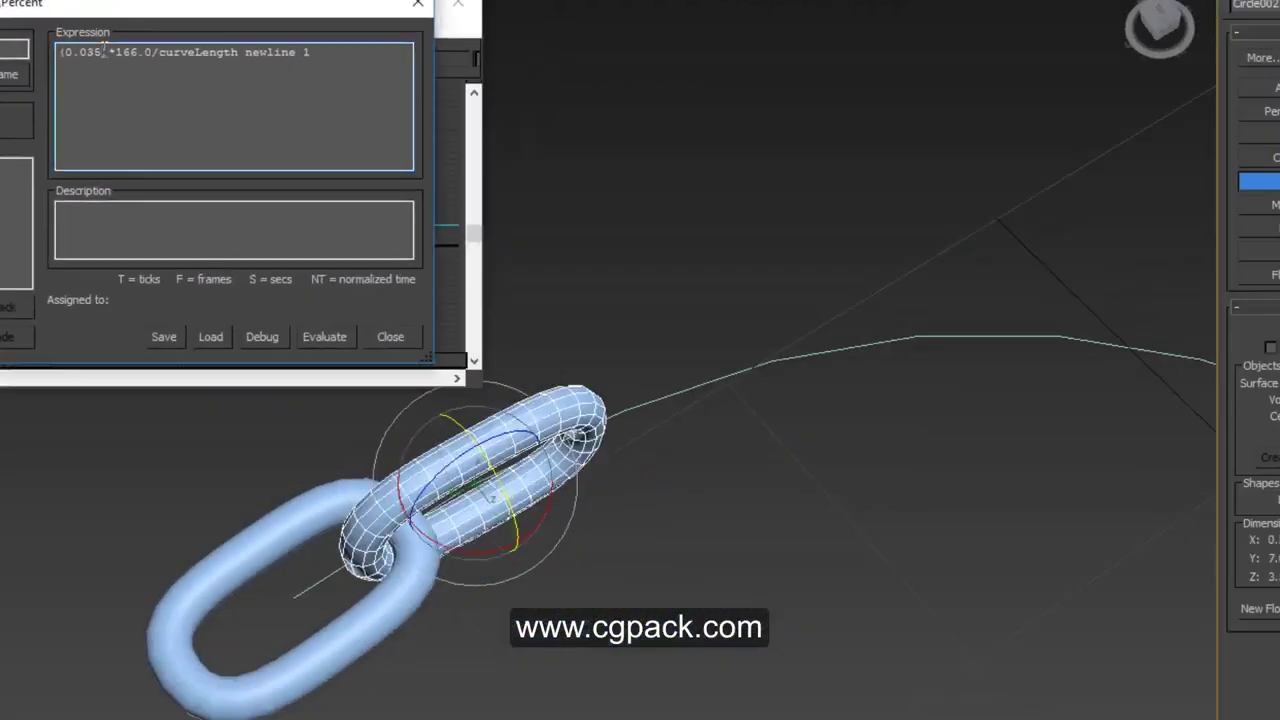
left_click(330, 340)
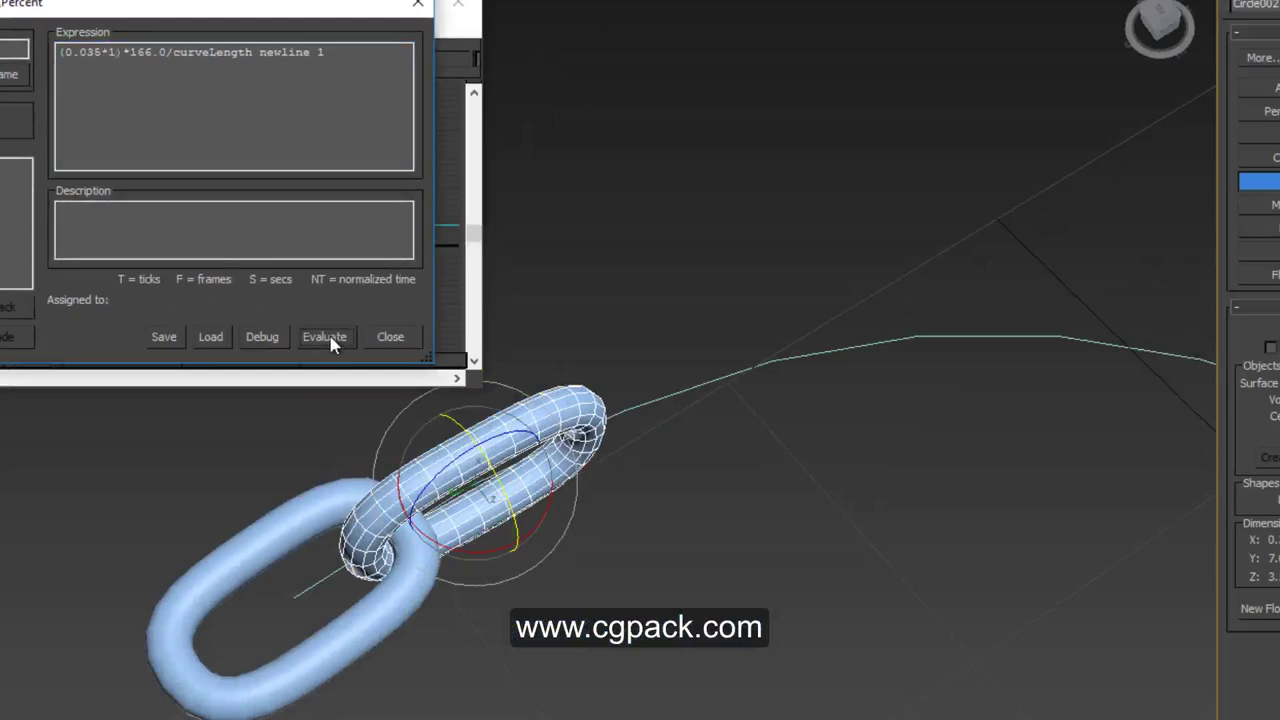
left_click(390, 340)
Step: Shift-clone the link as Circle003 and set its Percent multiplier to 3 (0.035*3)
middle_click_drag(547, 428, 547, 453)
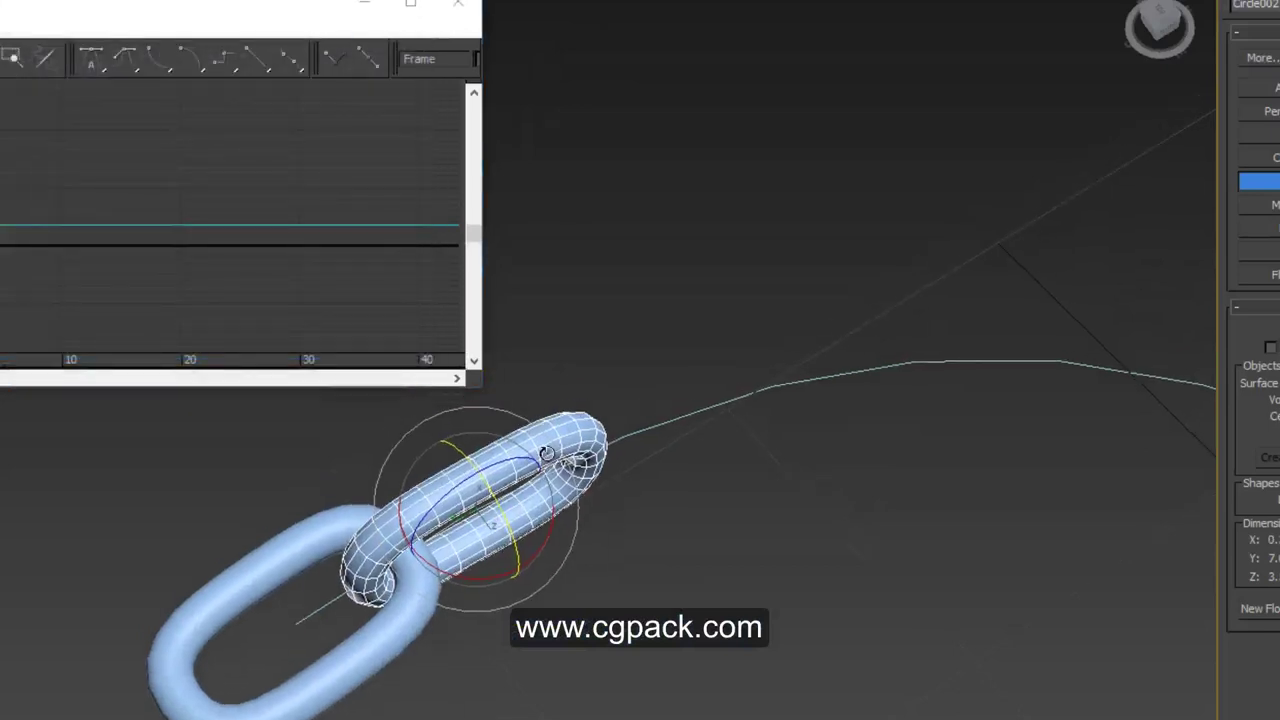
left_click_drag(547, 453, 548, 460, "shift")
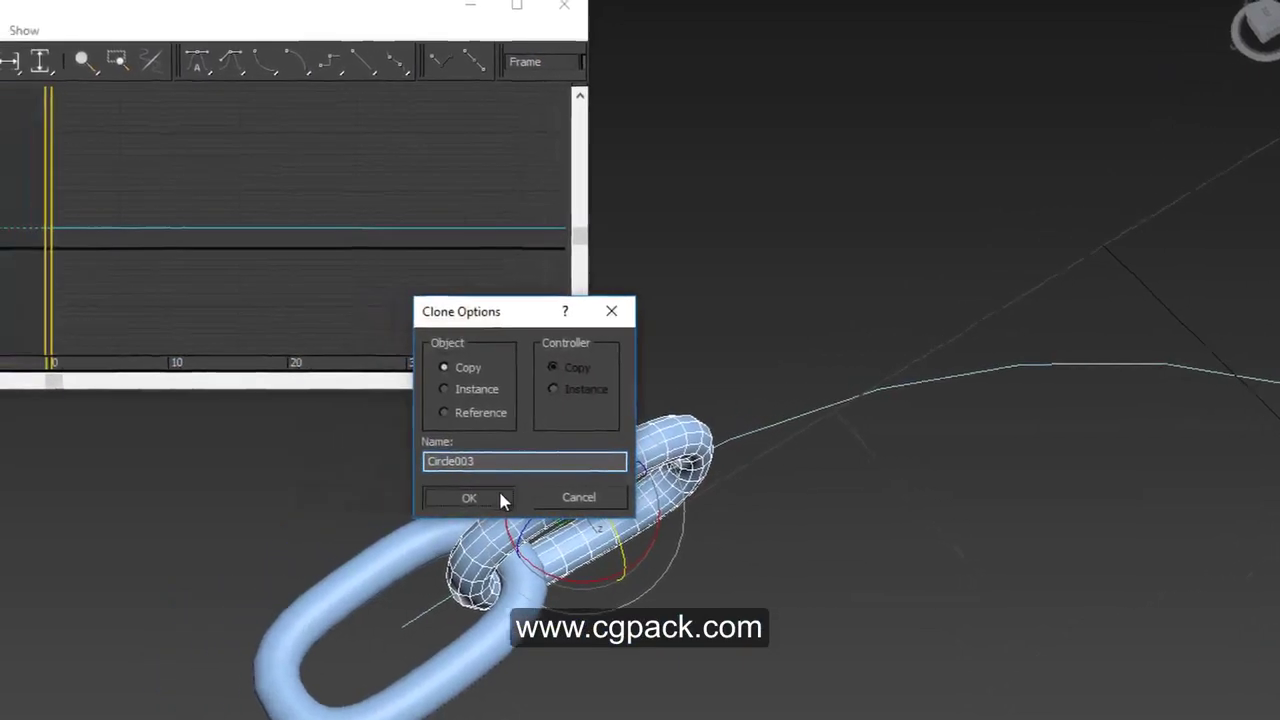
left_click(385, 494)
double_click(130, 179)
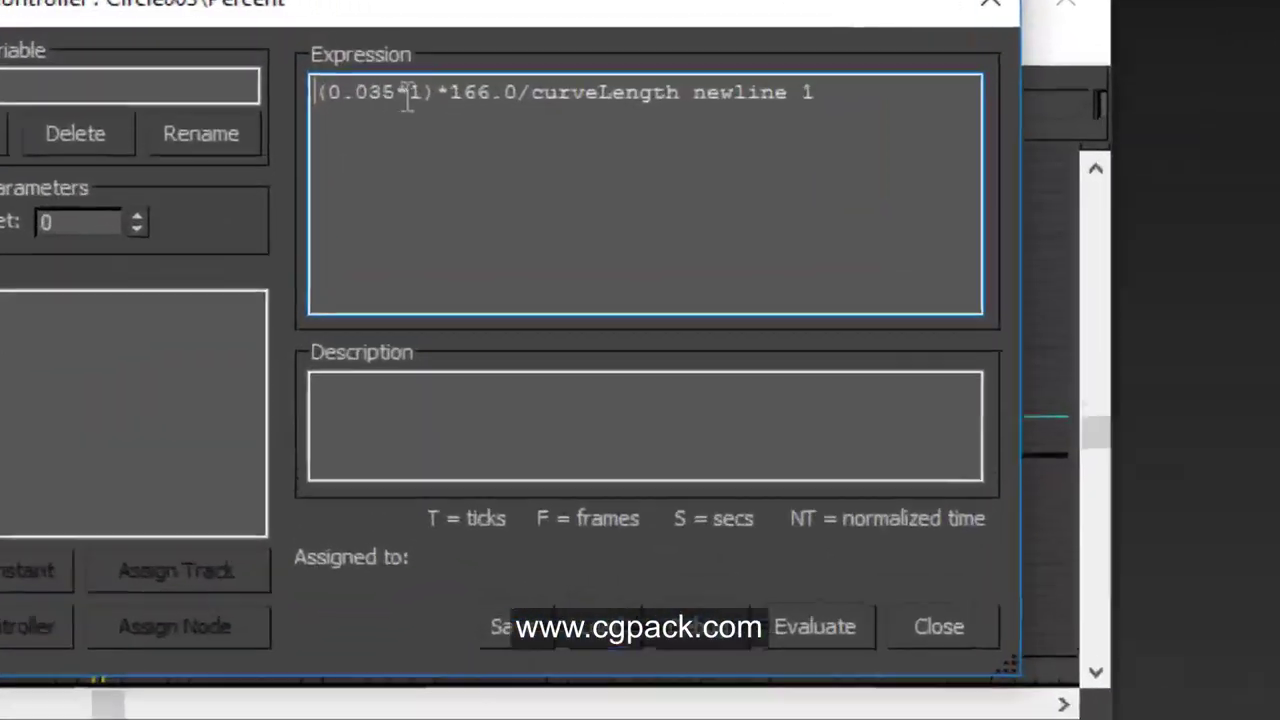
double_click(465, 64)
type("3")
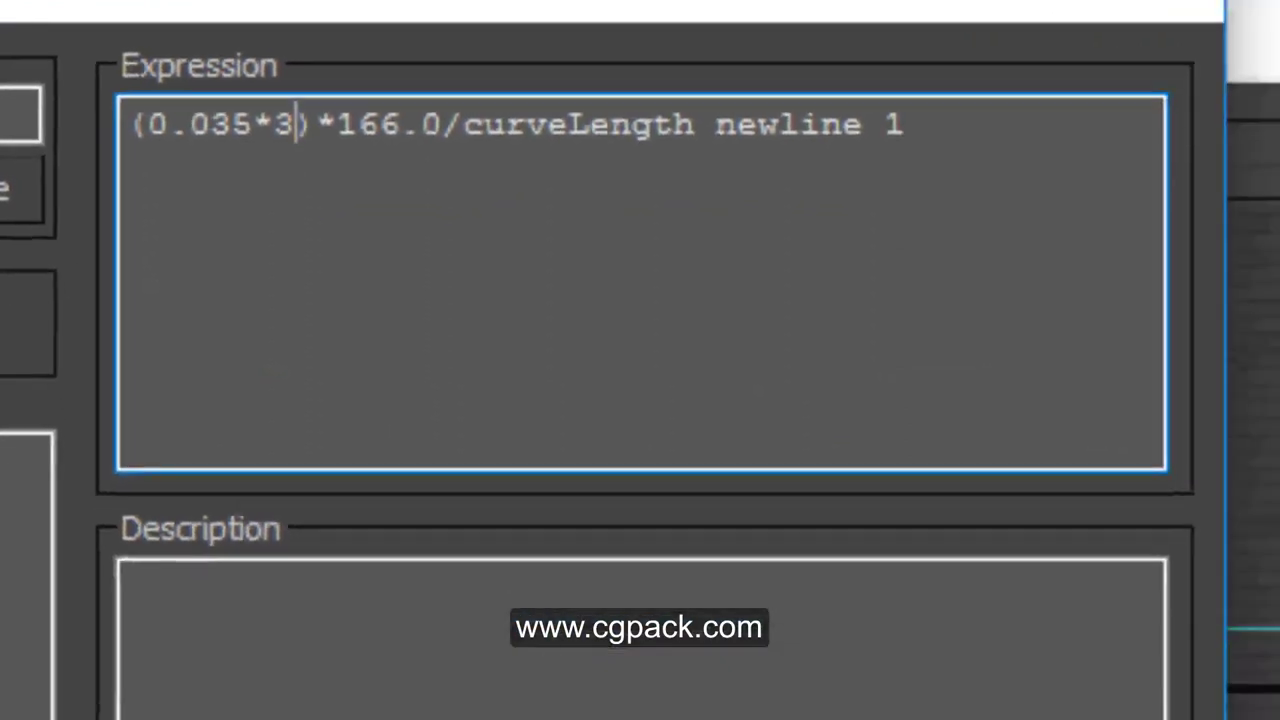
left_click(540, 568)
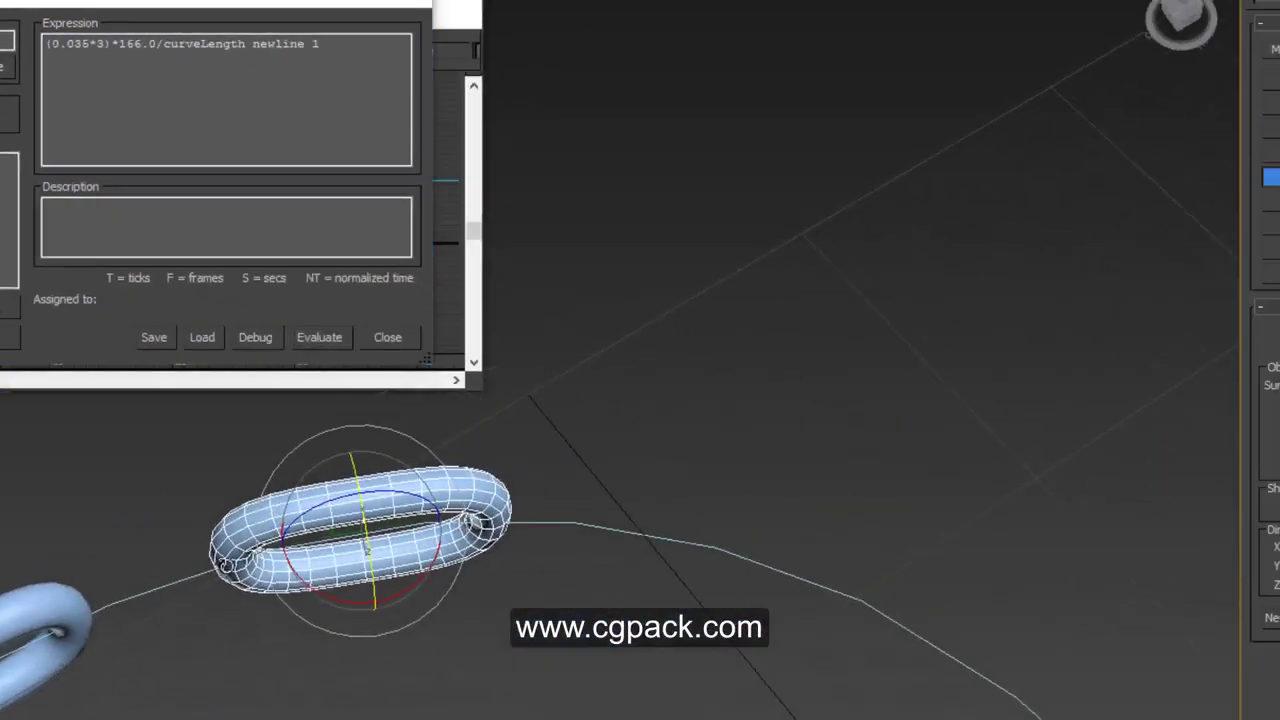
Step: Clone the link again as Circle004 and close the expression editor
left_click_drag(228, 570, 240, 575, "shift")
left_click(357, 497)
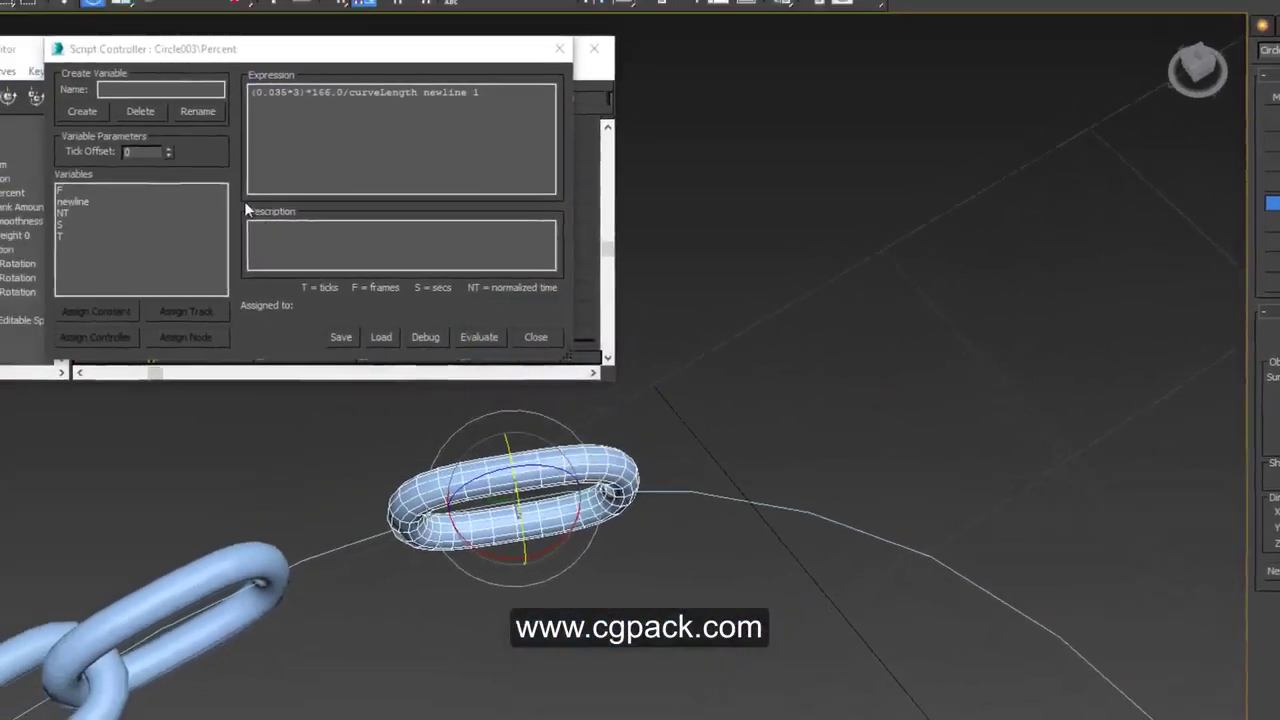
left_click(536, 337)
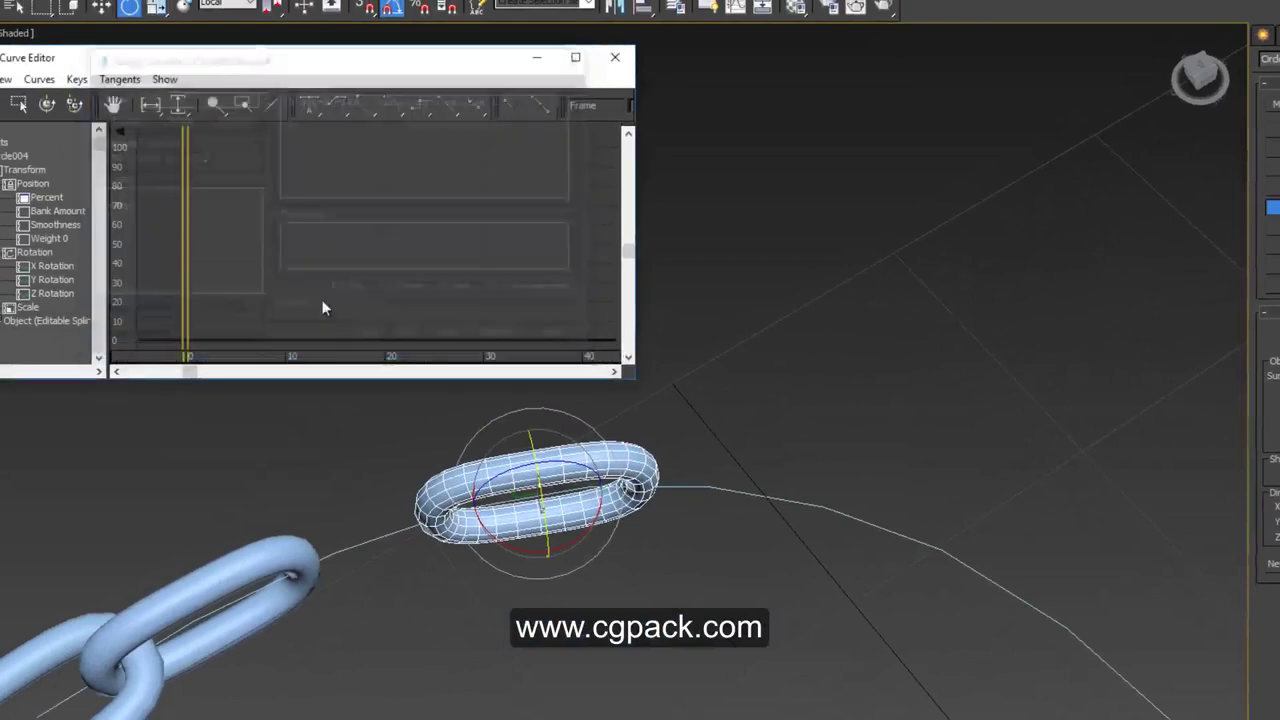
Step: Evaluate Circle004's Percent expression, then clone the link as Circle016 and open its Percent expression
double_click(43, 199)
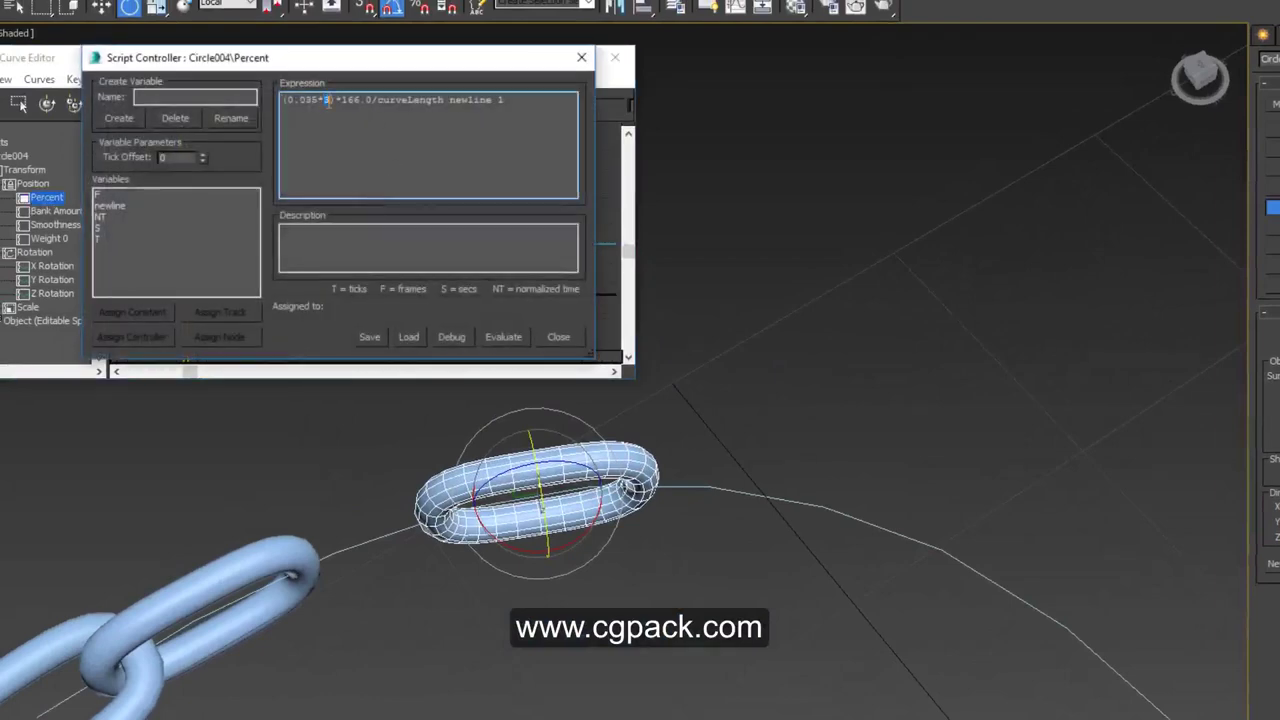
left_click(505, 334)
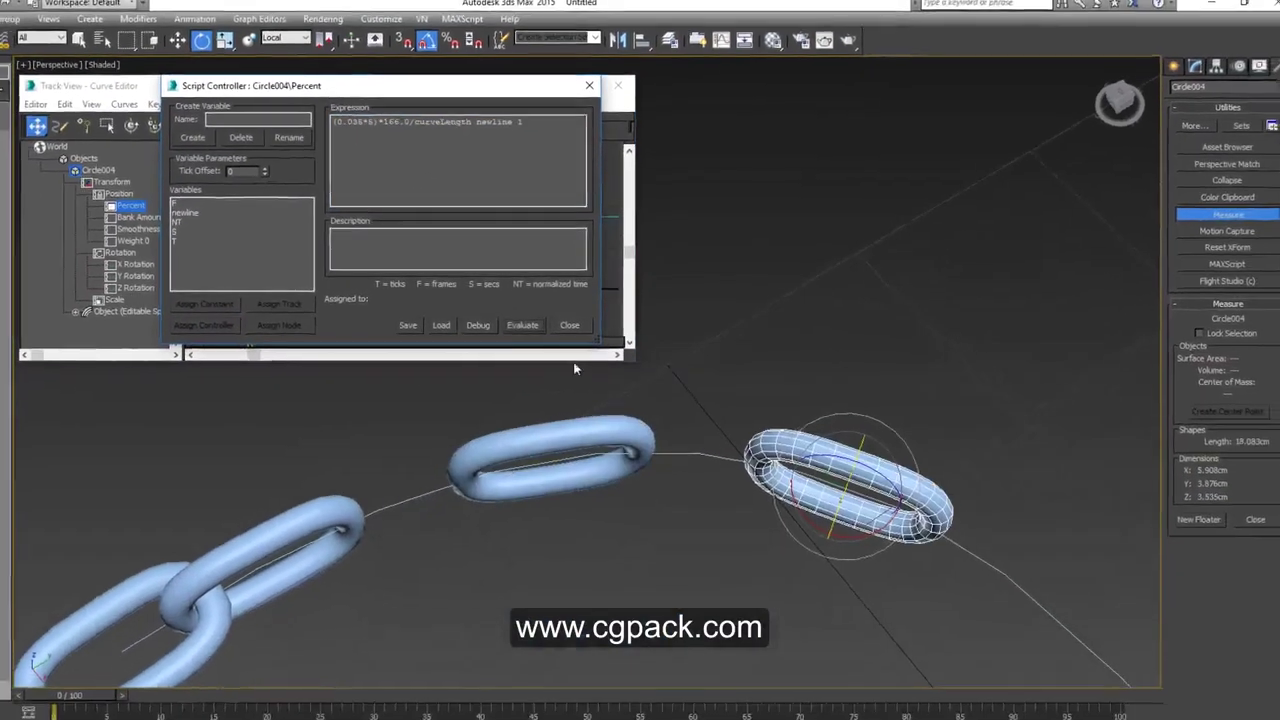
left_click(560, 334)
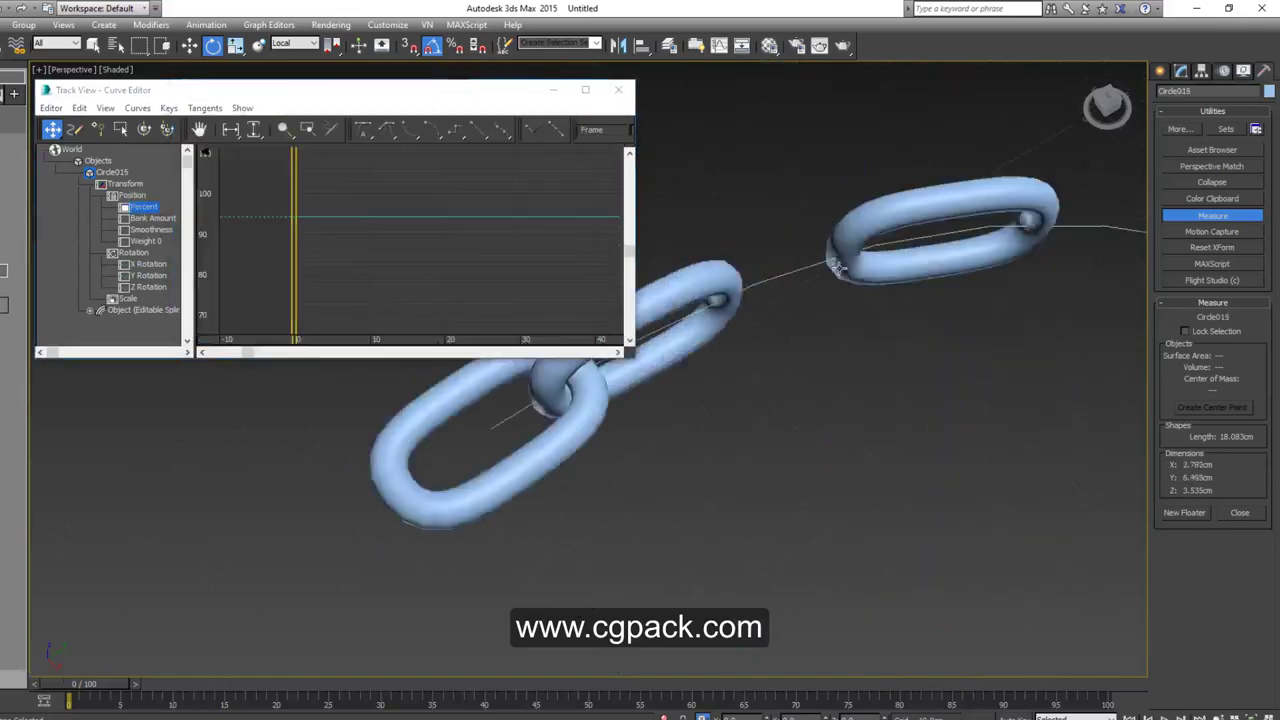
left_click(548, 433)
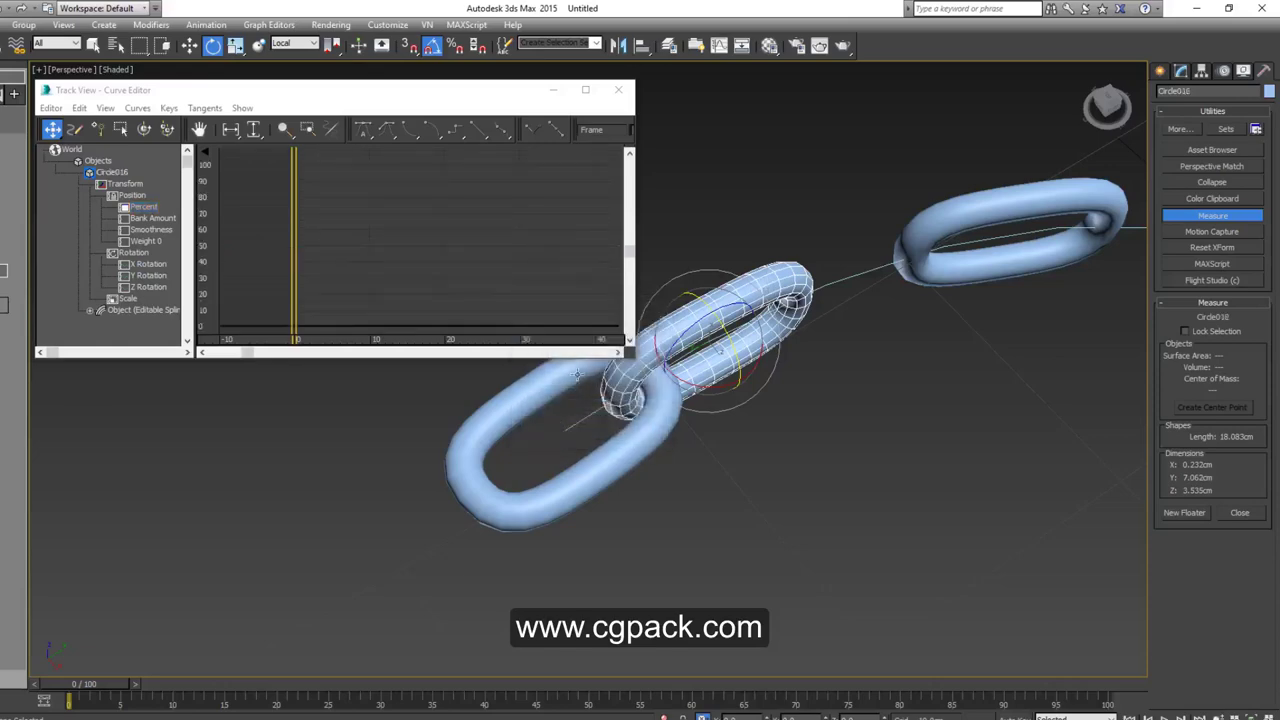
double_click(146, 207)
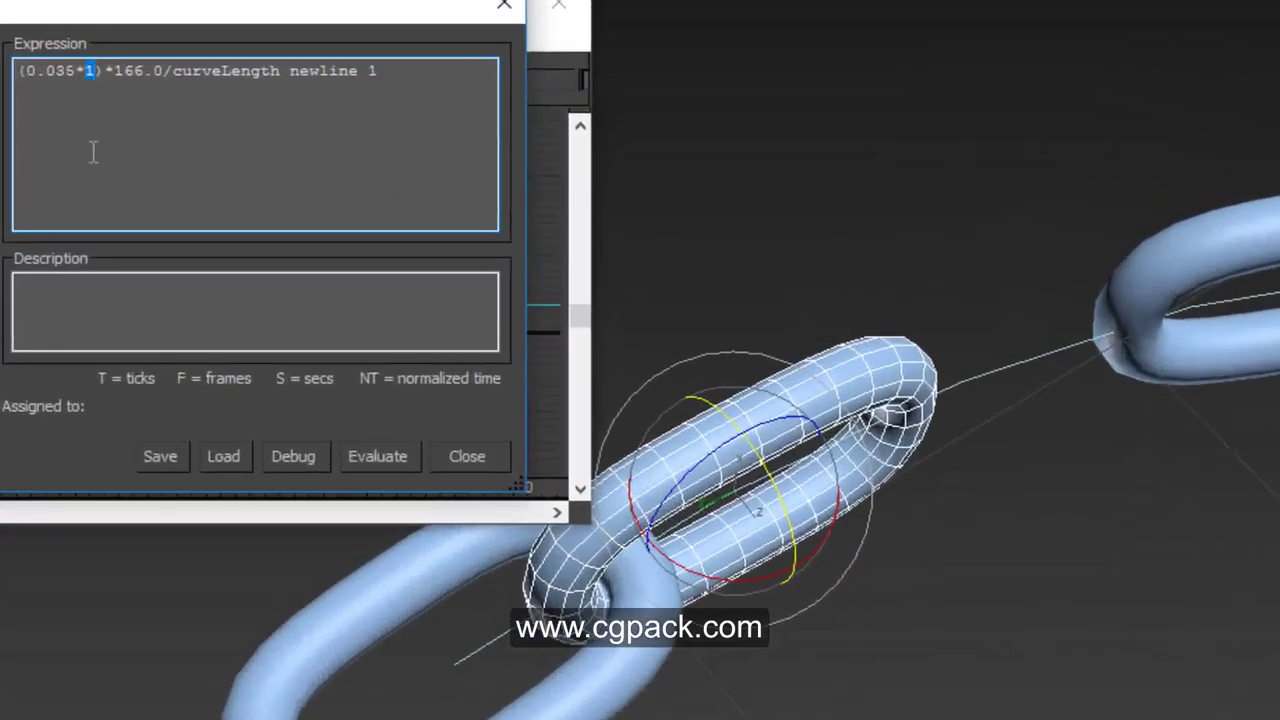
Step: Evaluate the link's multiplier-2 expression, turn it 45°, and clone it as Circle017
left_click(389, 456)
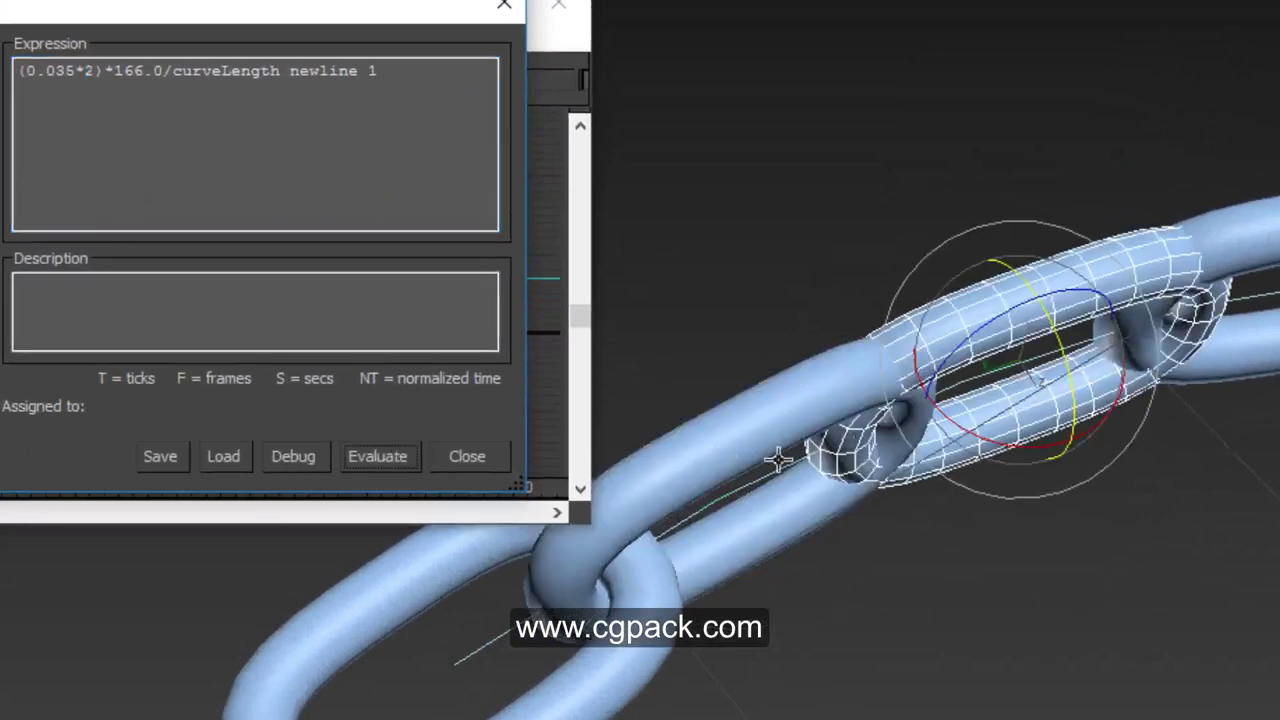
left_click(474, 466)
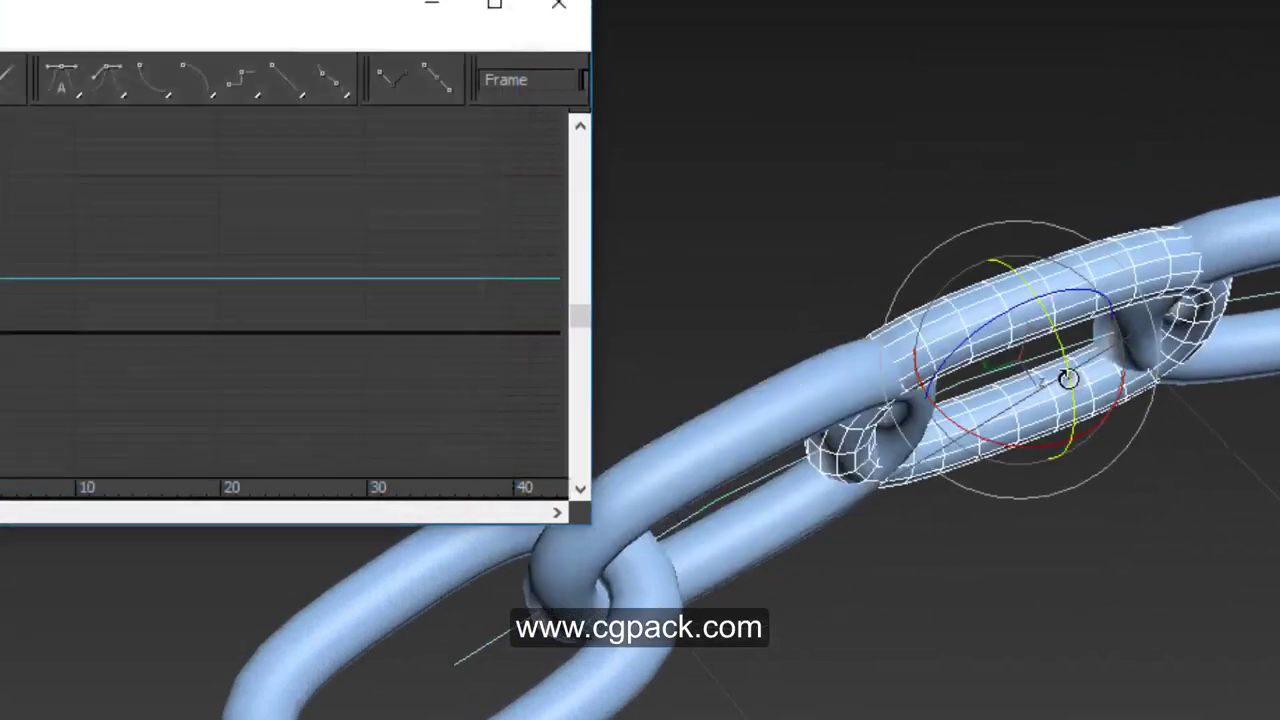
left_click_drag(1066, 374, 1067, 362)
scroll(1037, 429, "down", 2)
scroll(986, 443, "down", 3)
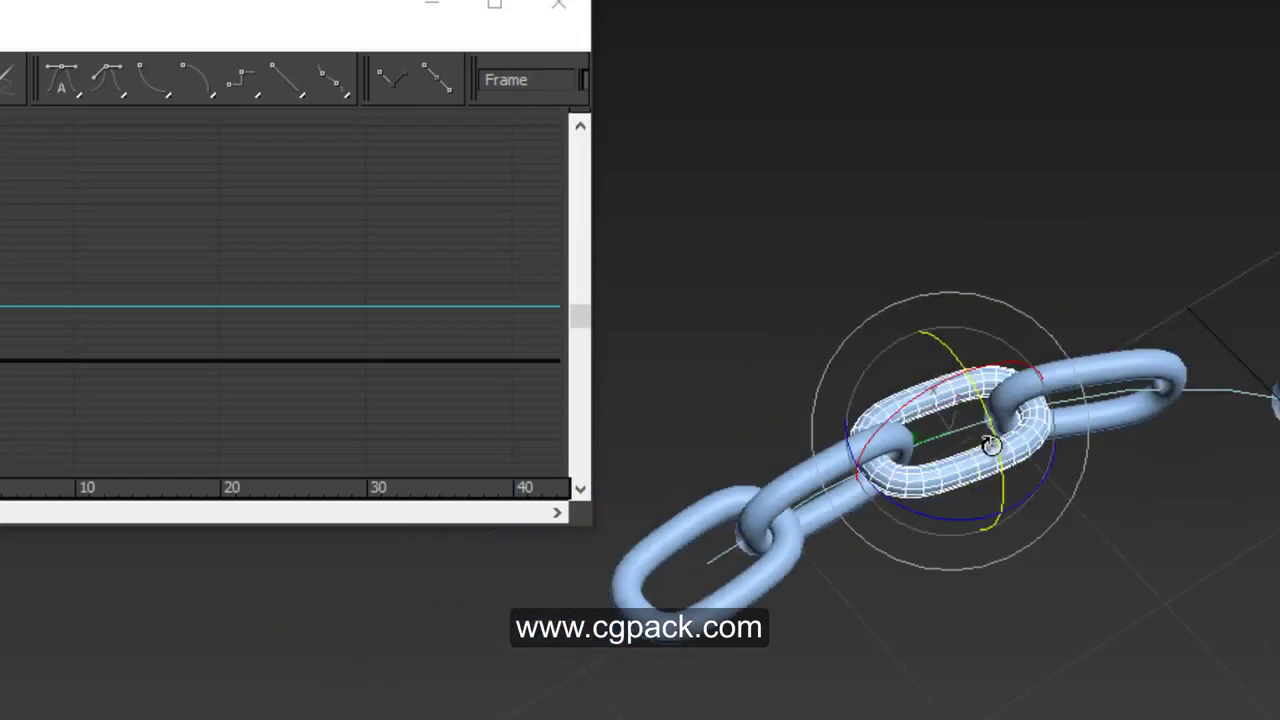
middle_click_drag(986, 443, 880, 515)
key("ctrl+v")
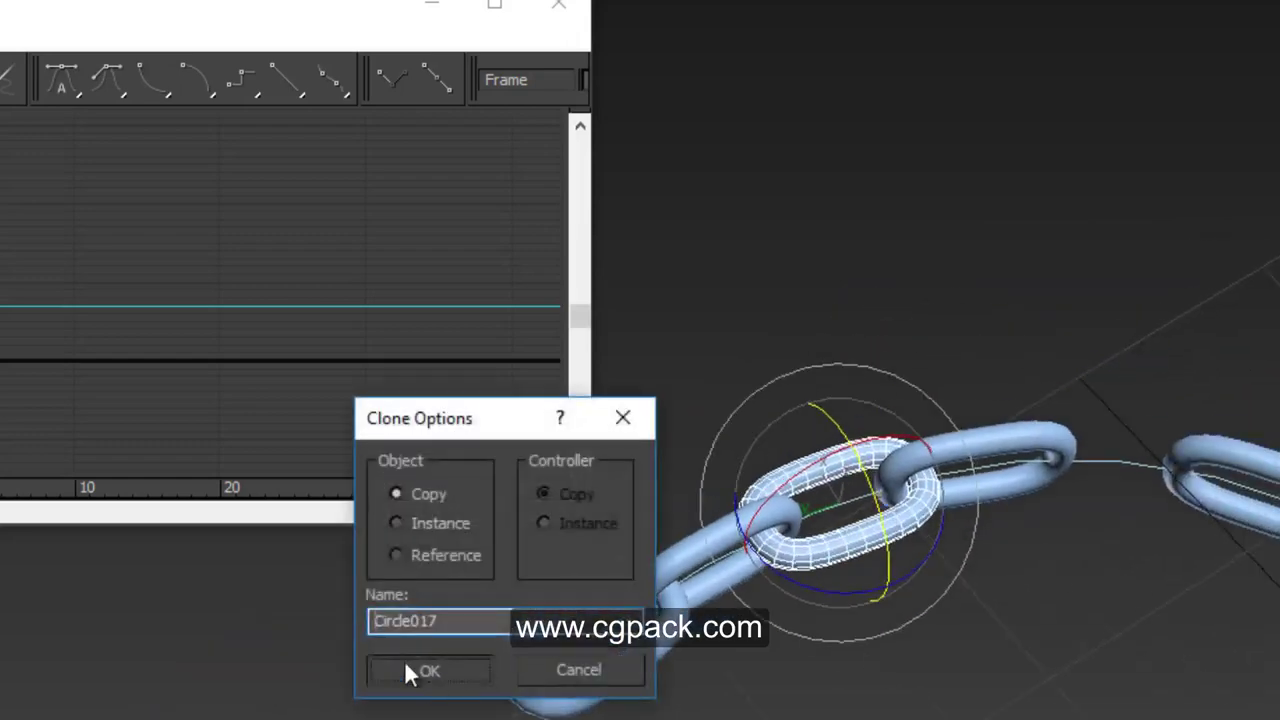
left_click(408, 672)
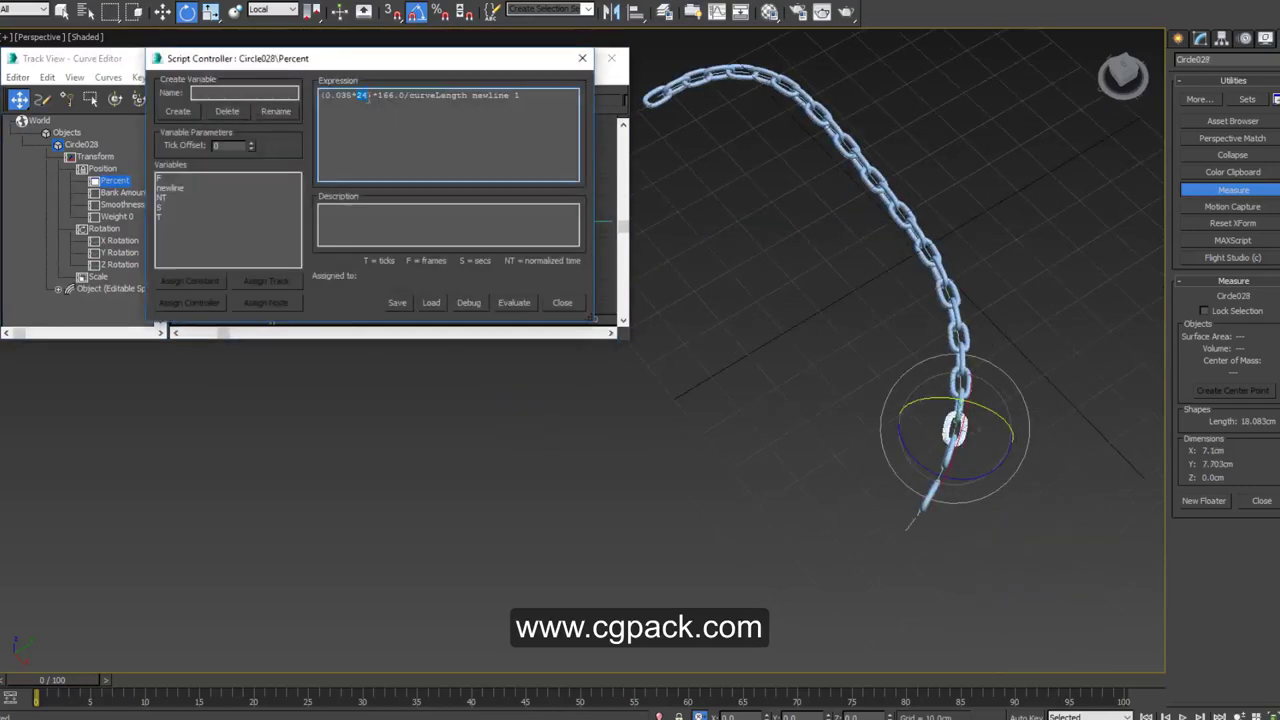
Step: Evaluate the final Percent expression and close the Script Controller and Curve Editor
left_click(514, 303)
left_click(562, 303)
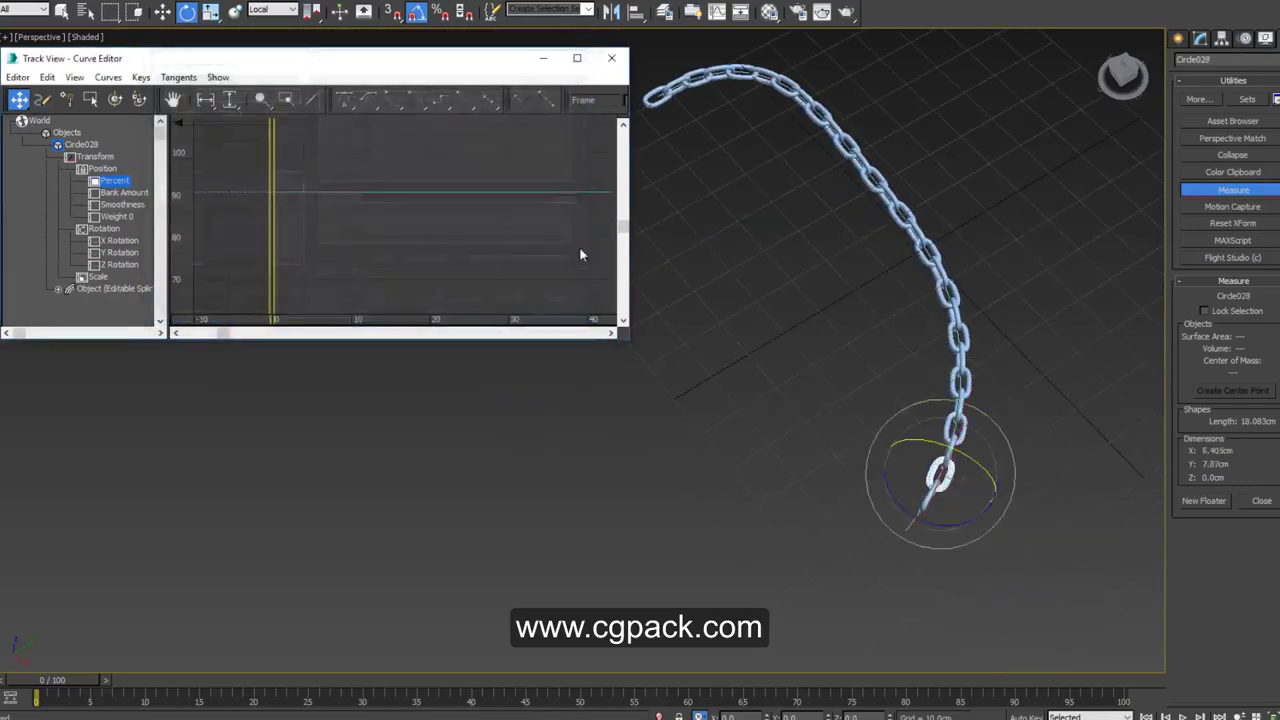
left_click(611, 58)
Step: Switch to Move and select the Line001 path beneath the chain
mouse_move(792, 291)
middle_mouse_down("alt")
mouse_move(820, 266)
mouse_move(791, 263)
middle_mouse_up("alt")
right_click(791, 263)
left_click(810, 272)
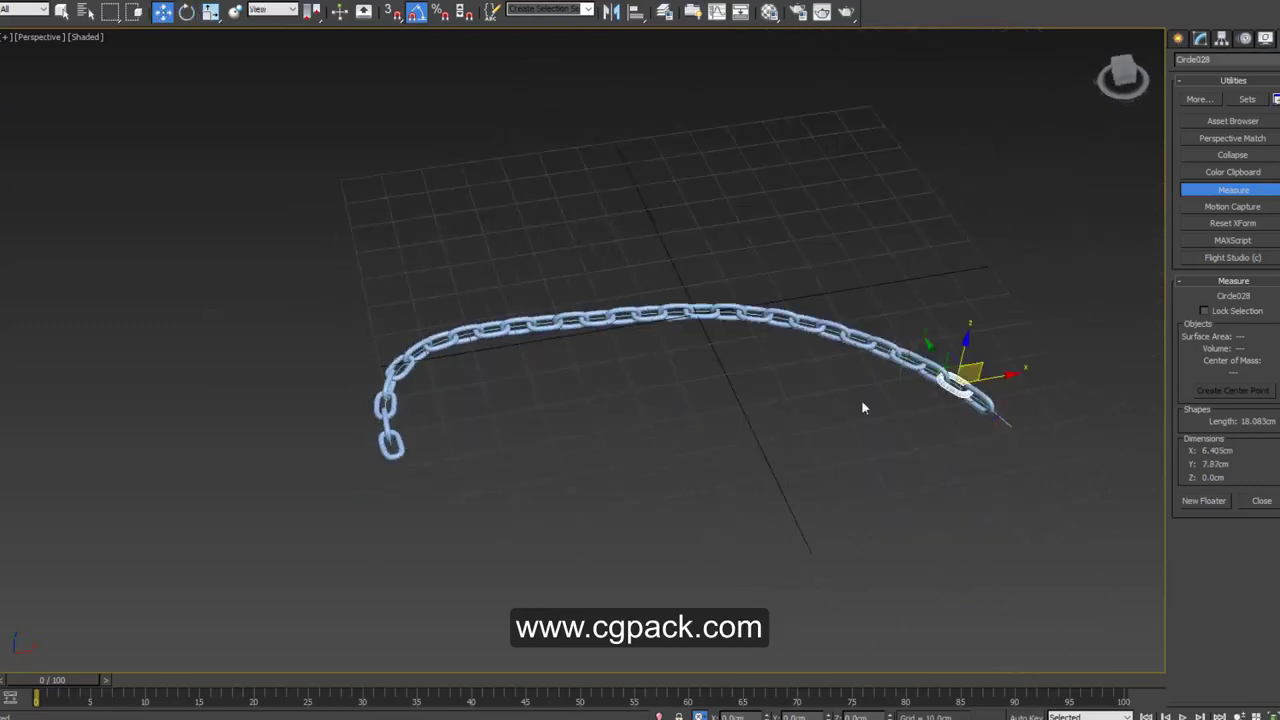
left_click(915, 405)
left_click(1003, 420)
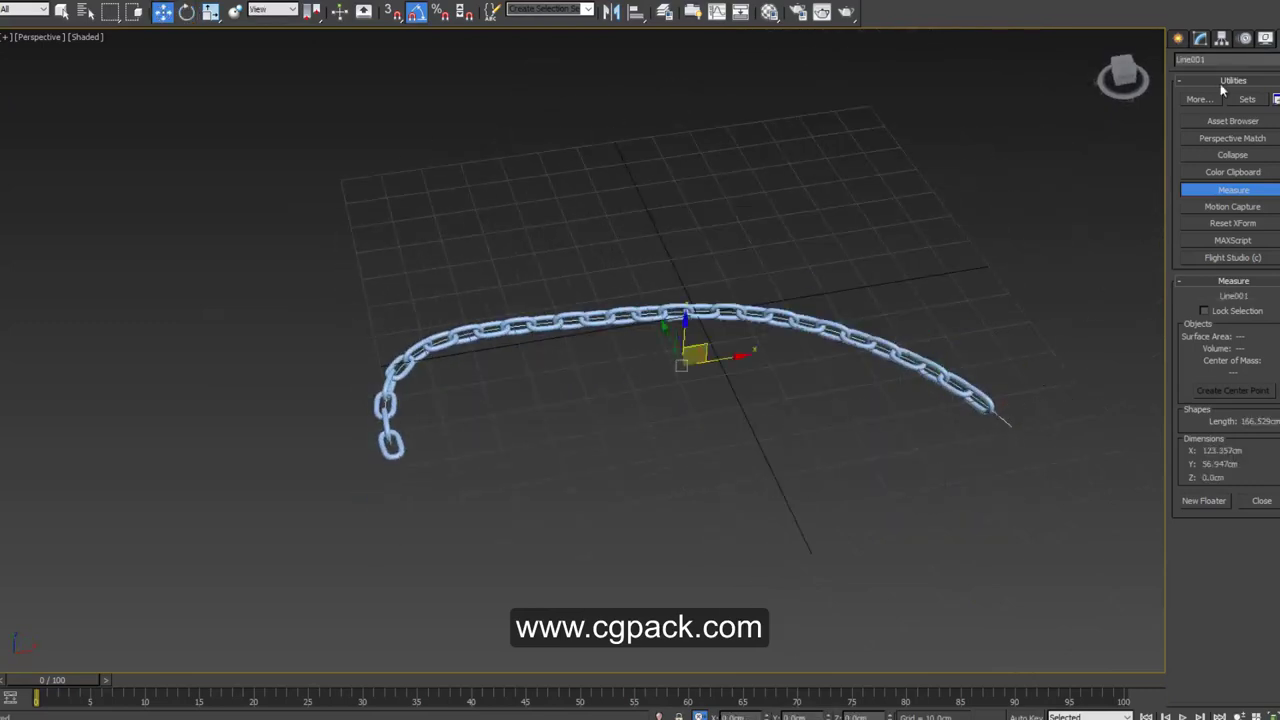
Step: At Line001's Vertex level, bend the path and raise the middle vertex along Z
left_click(1200, 37)
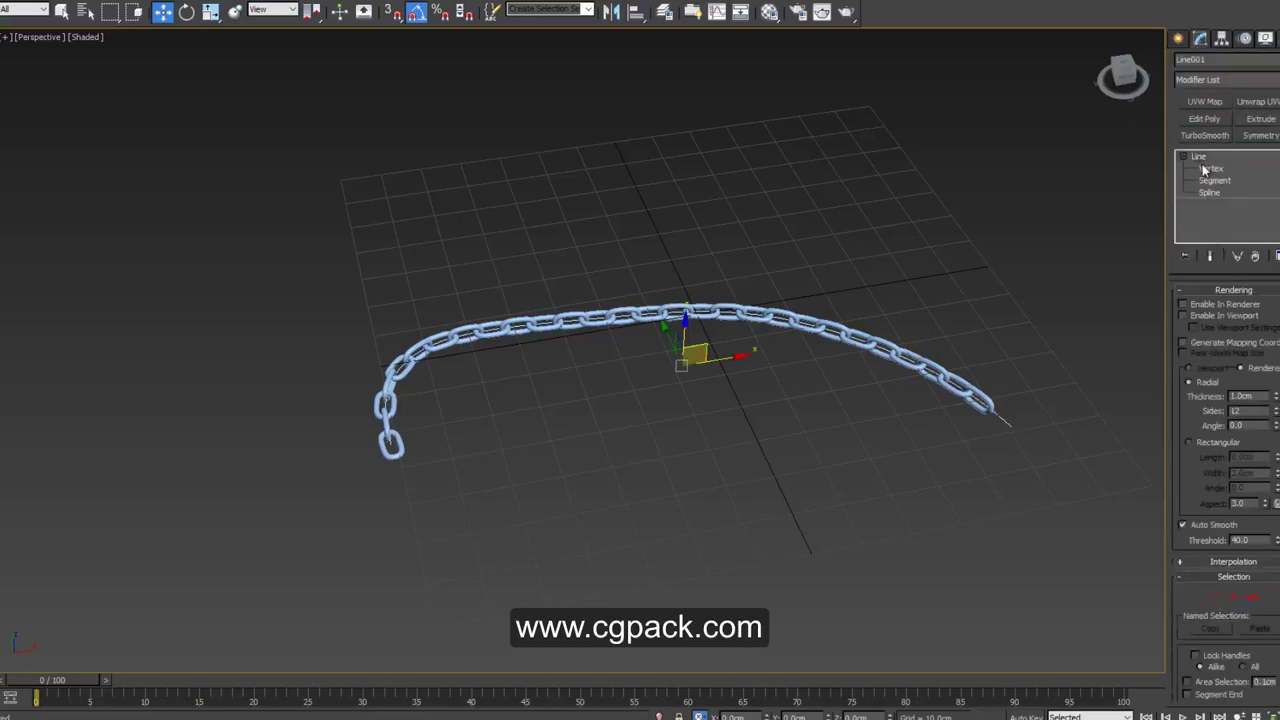
left_click(1210, 168)
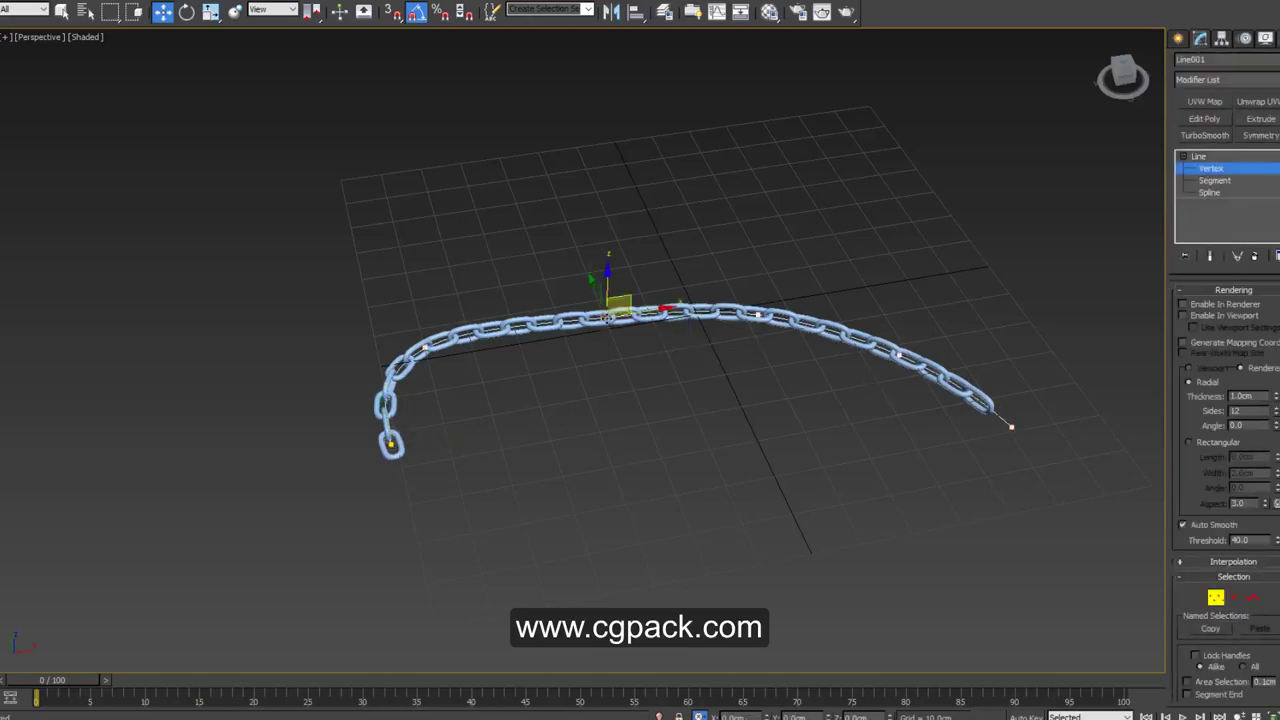
left_click_drag(608, 316, 537, 181)
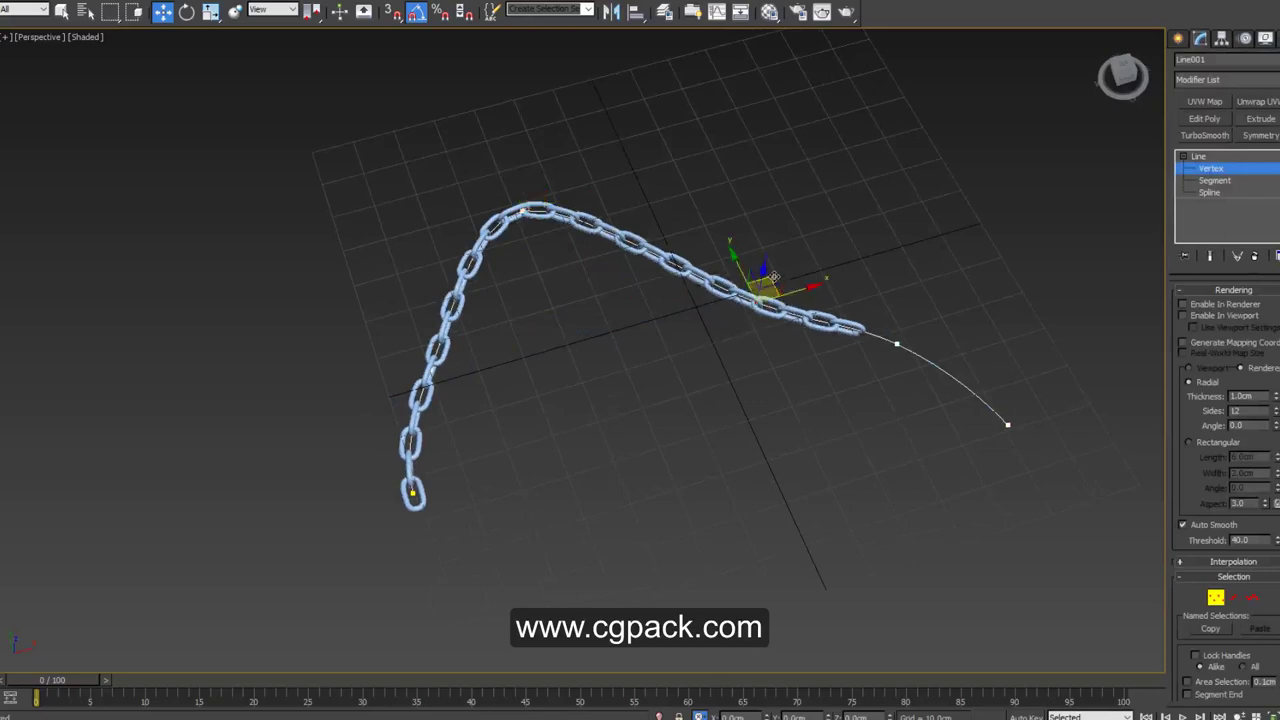
mouse_move(775, 276)
middle_mouse_down("alt")
mouse_move(684, 216)
mouse_move(503, 239)
middle_mouse_up("alt")
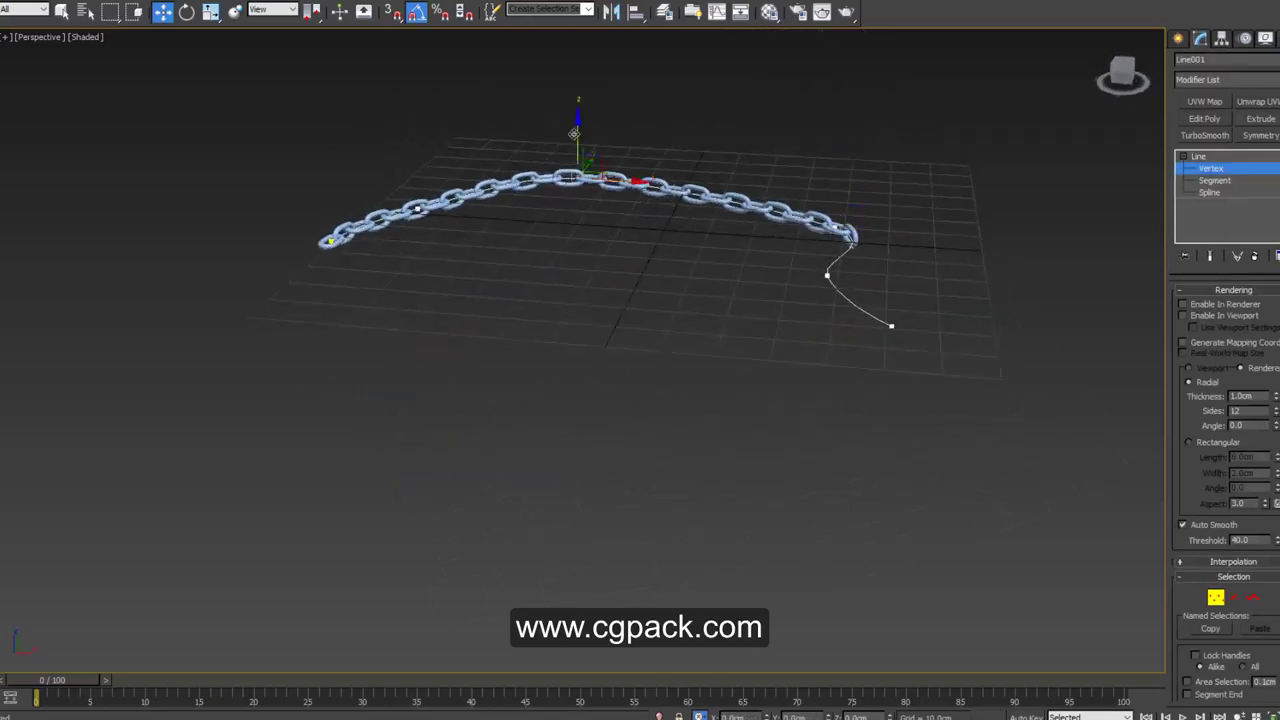
left_click_drag(574, 133, 575, 43)
middle_click_drag(733, 290, 760, 296, "alt")
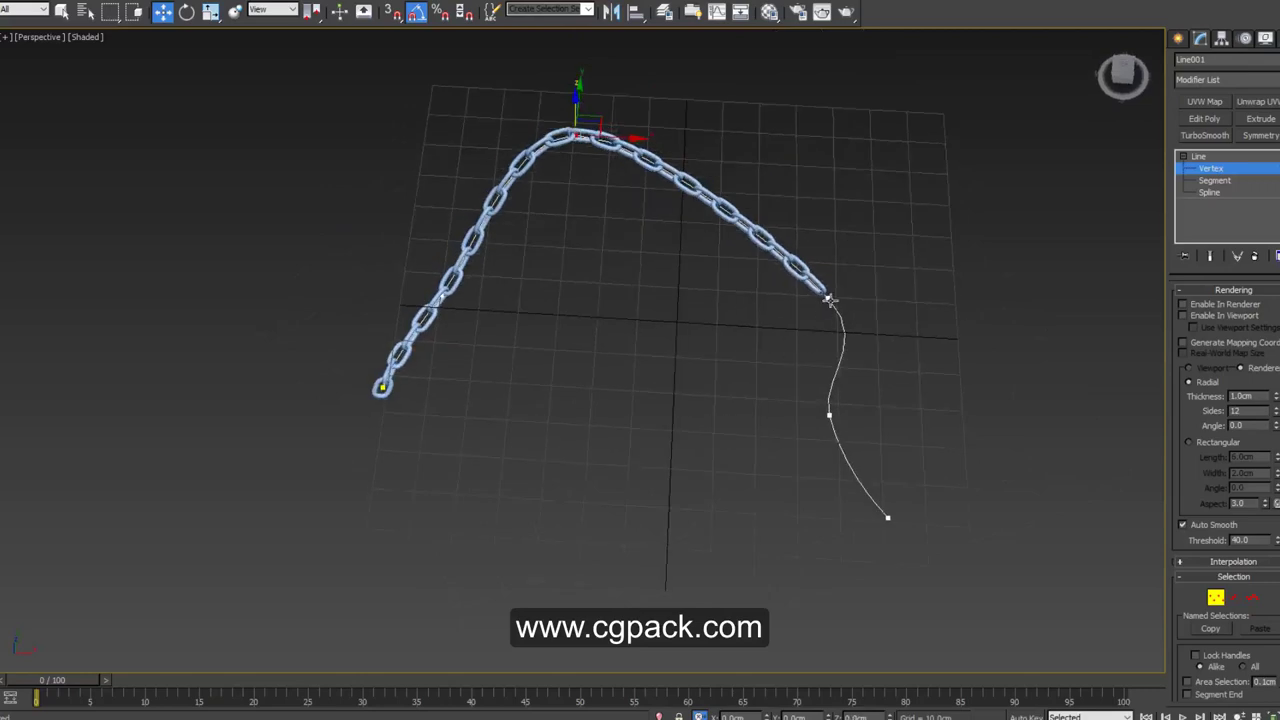
Step: Move the vertices at the chain's end and tail closer to reshape the path
left_click(826, 302)
middle_click_drag(865, 309, 853, 295, "alt")
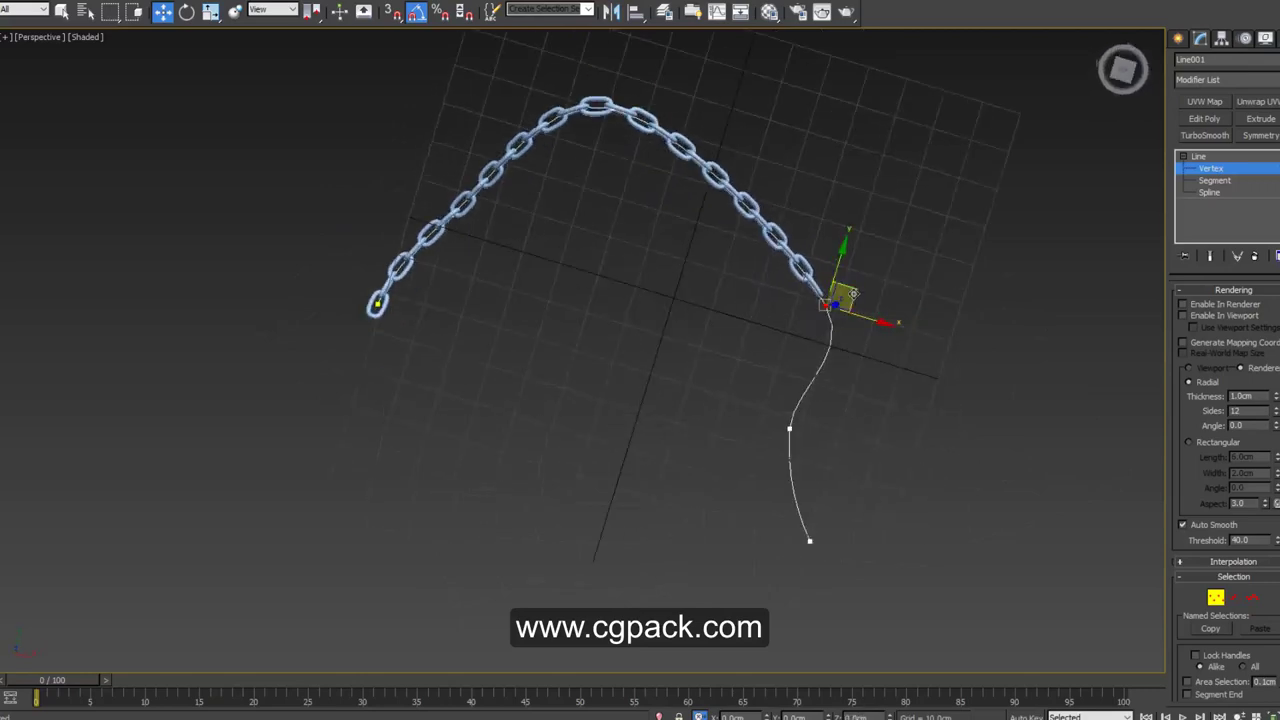
left_click_drag(853, 295, 732, 298)
left_click_drag(789, 428, 810, 323)
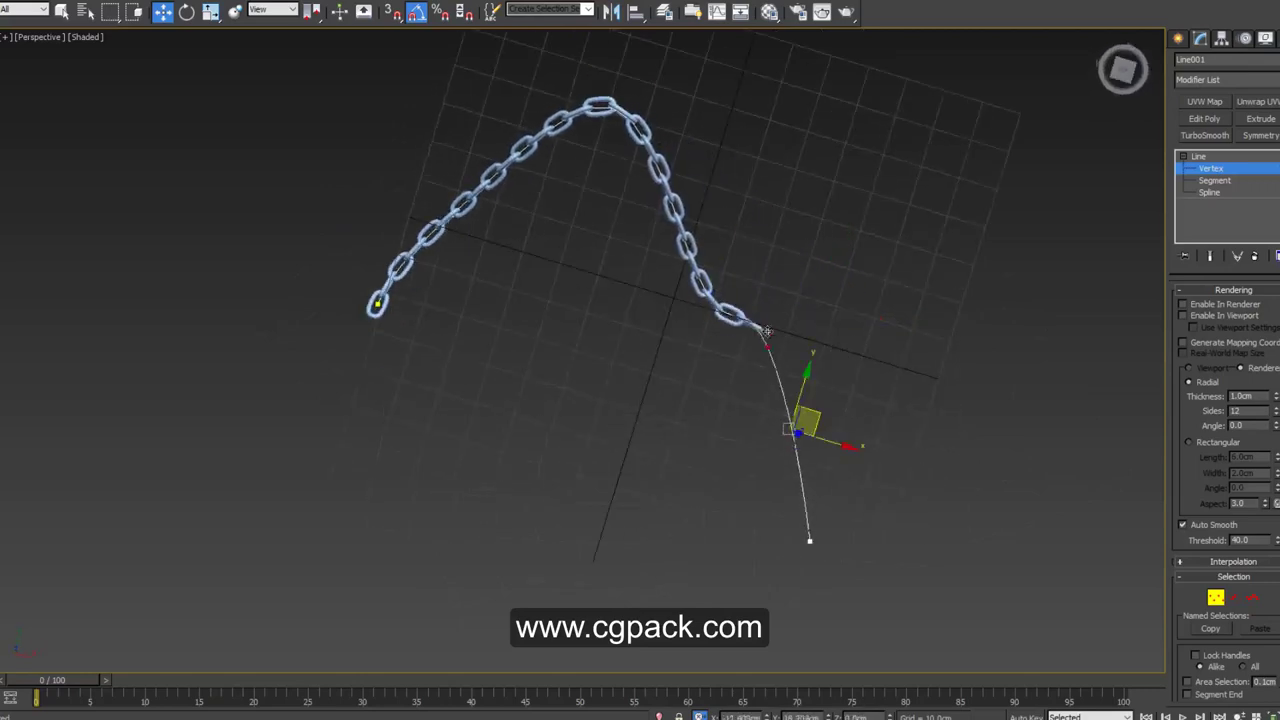
left_click(810, 541)
left_click_drag(810, 541, 753, 335)
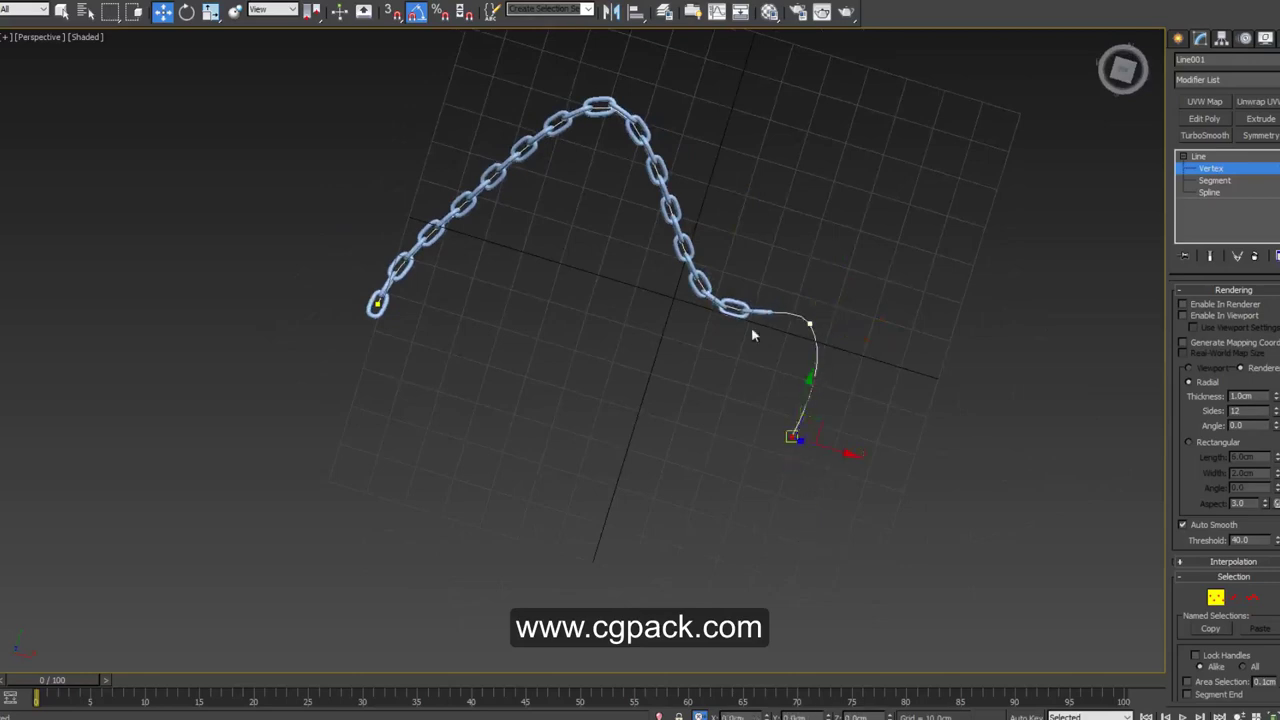
Step: Drag the top vertex to lift the chain into a sharp peak
left_click(624, 89)
left_click(634, 122)
left_click_drag(634, 87, 632, 190)
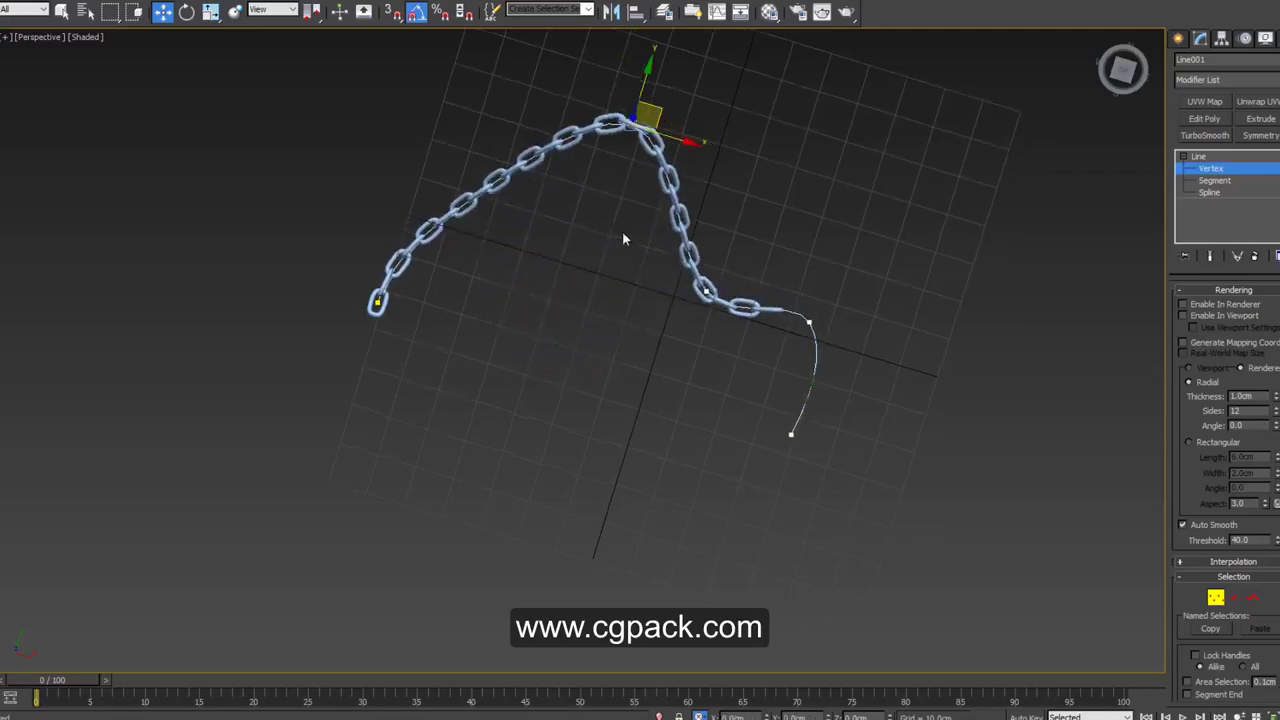
mouse_move(622, 231)
middle_mouse_down("alt")
mouse_move(629, 264)
mouse_move(609, 320)
mouse_move(606, 297)
mouse_move(515, 313)
middle_mouse_up("alt")
scroll(624, 275, "up", 5)
scroll(624, 283, "down", 4)
scroll(606, 246, "down", 3)
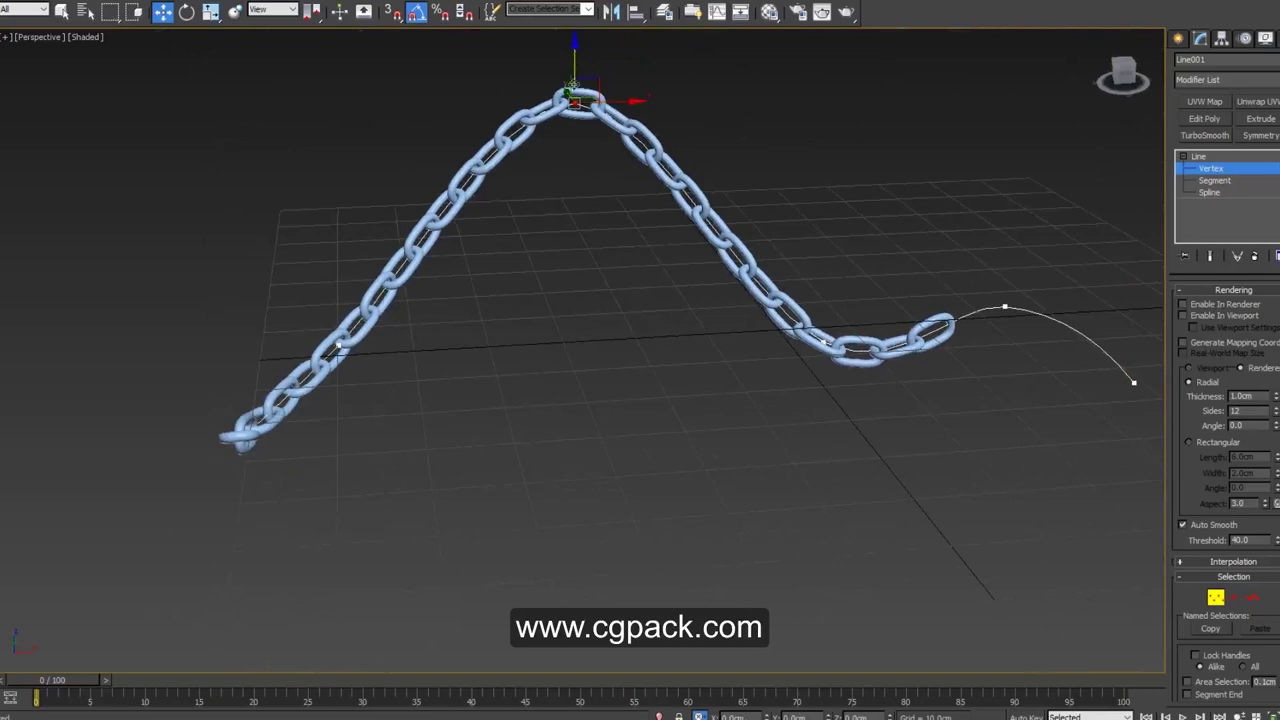
Step: Lower the peak into a gentle curve and swing the chain's left end across the grid
left_click_drag(574, 100, 522, 285)
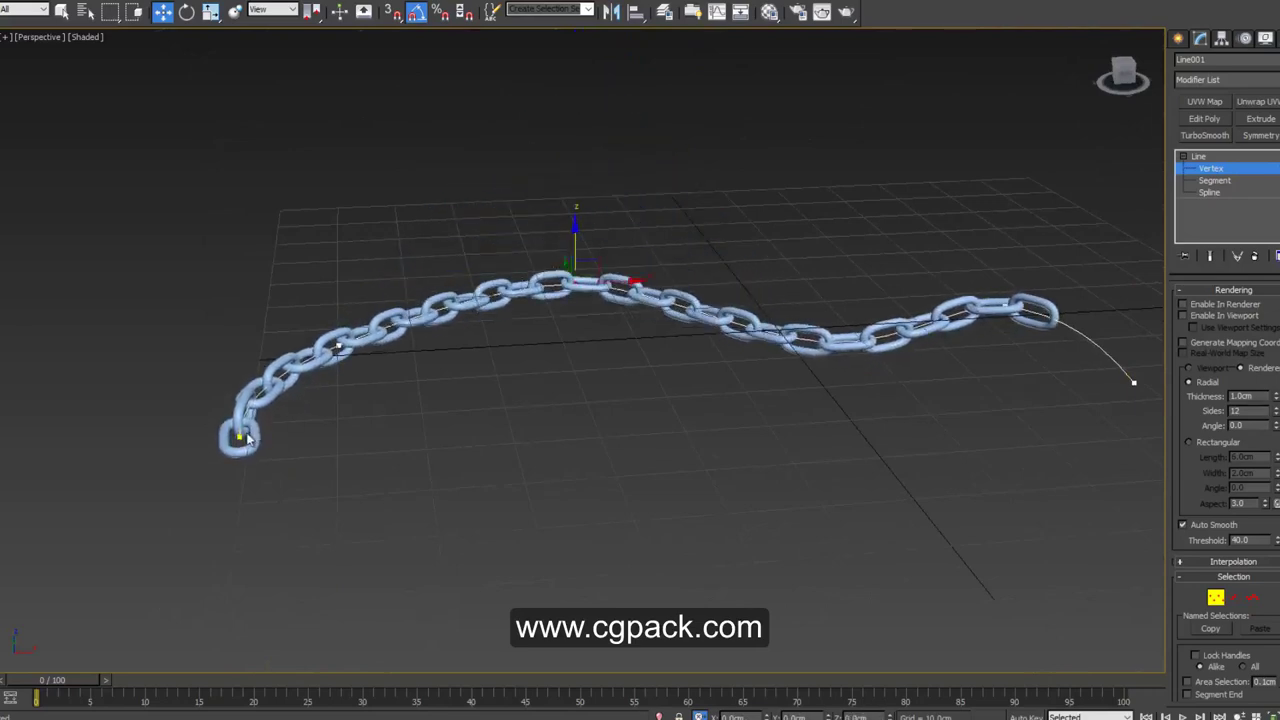
mouse_move(234, 393)
left_mouse_down()
mouse_move(224, 258)
mouse_move(350, 257)
left_mouse_up()
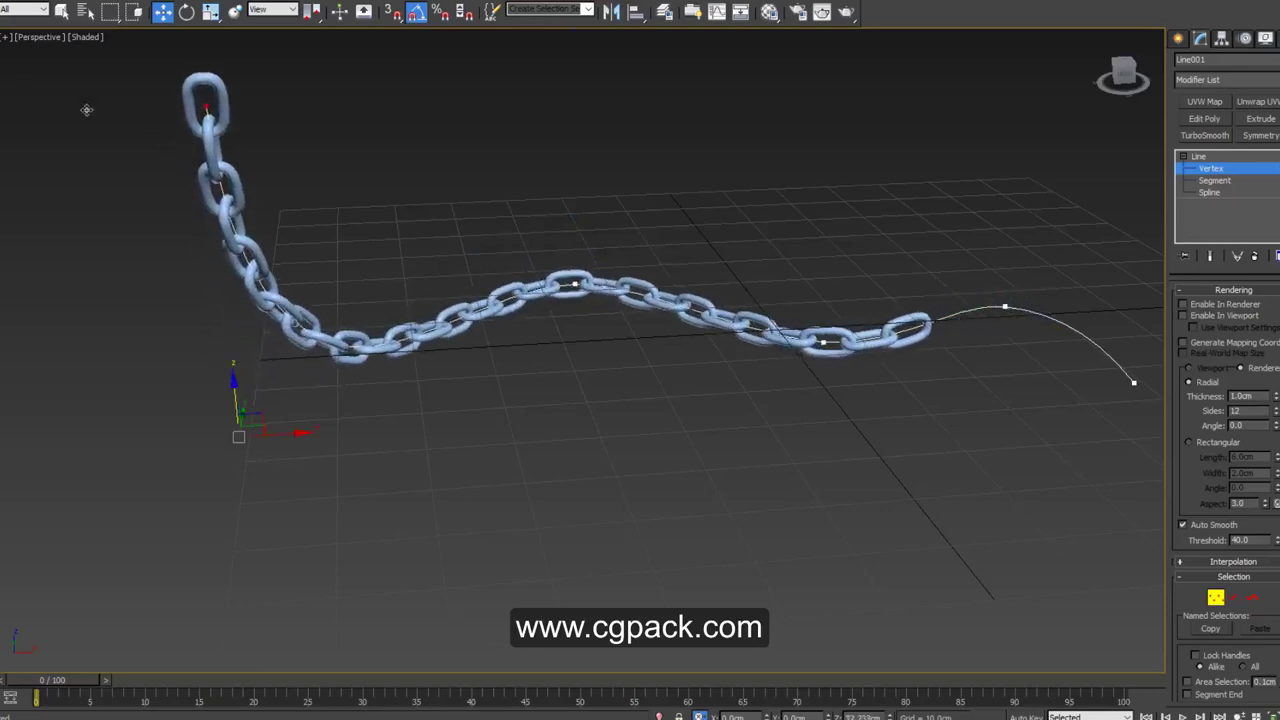
mouse_move(350, 257)
middle_mouse_down("alt")
mouse_move(391, 383)
mouse_move(284, 361)
middle_mouse_up("alt")
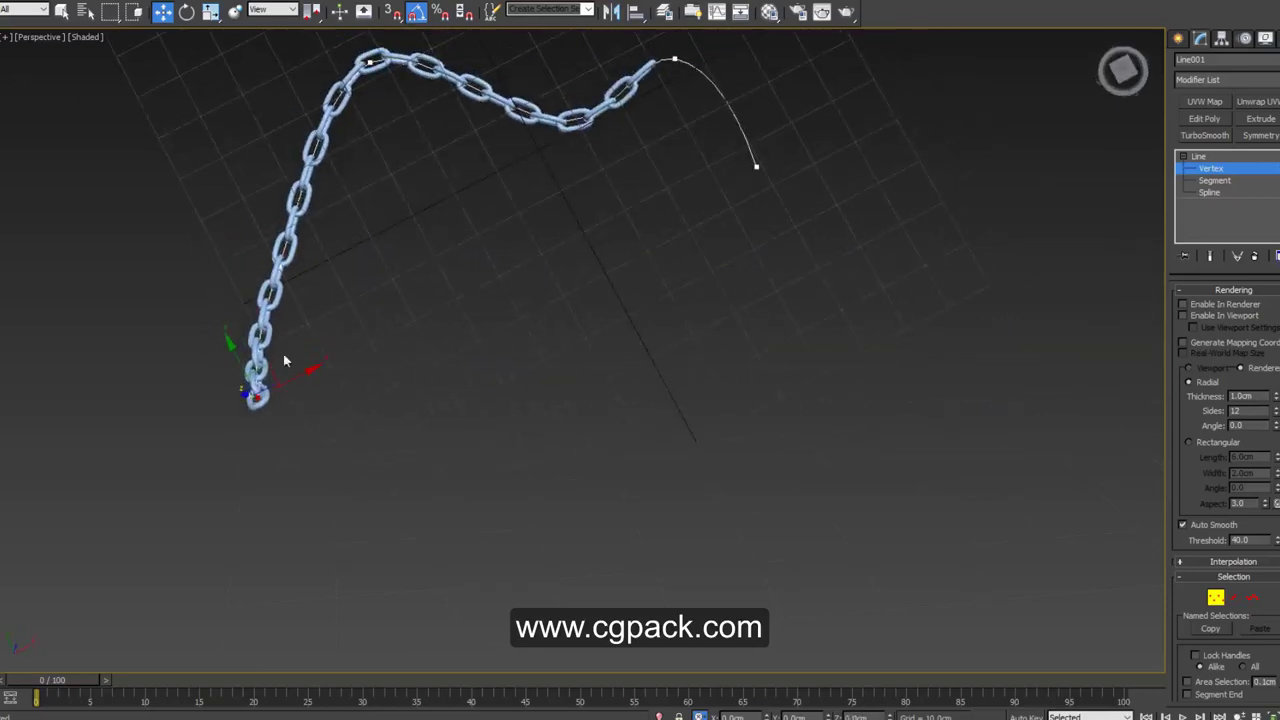
mouse_move(262, 372)
left_mouse_down()
mouse_move(607, 345)
mouse_move(265, 285)
left_mouse_up()
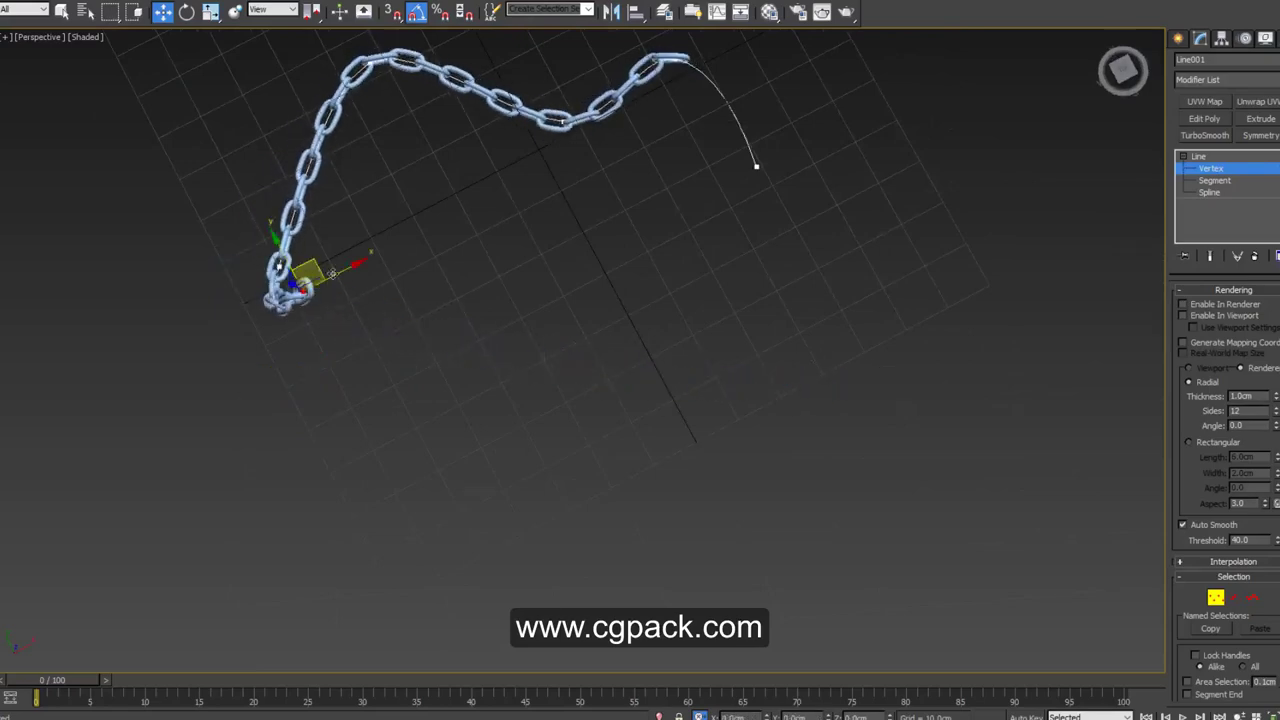
mouse_move(330, 280)
middle_mouse_down("alt")
mouse_move(382, 224)
mouse_move(320, 255)
middle_mouse_up("alt")
Step: Bring the chain's end down and around so the links curl into a loop
left_click_drag(338, 267, 430, 345)
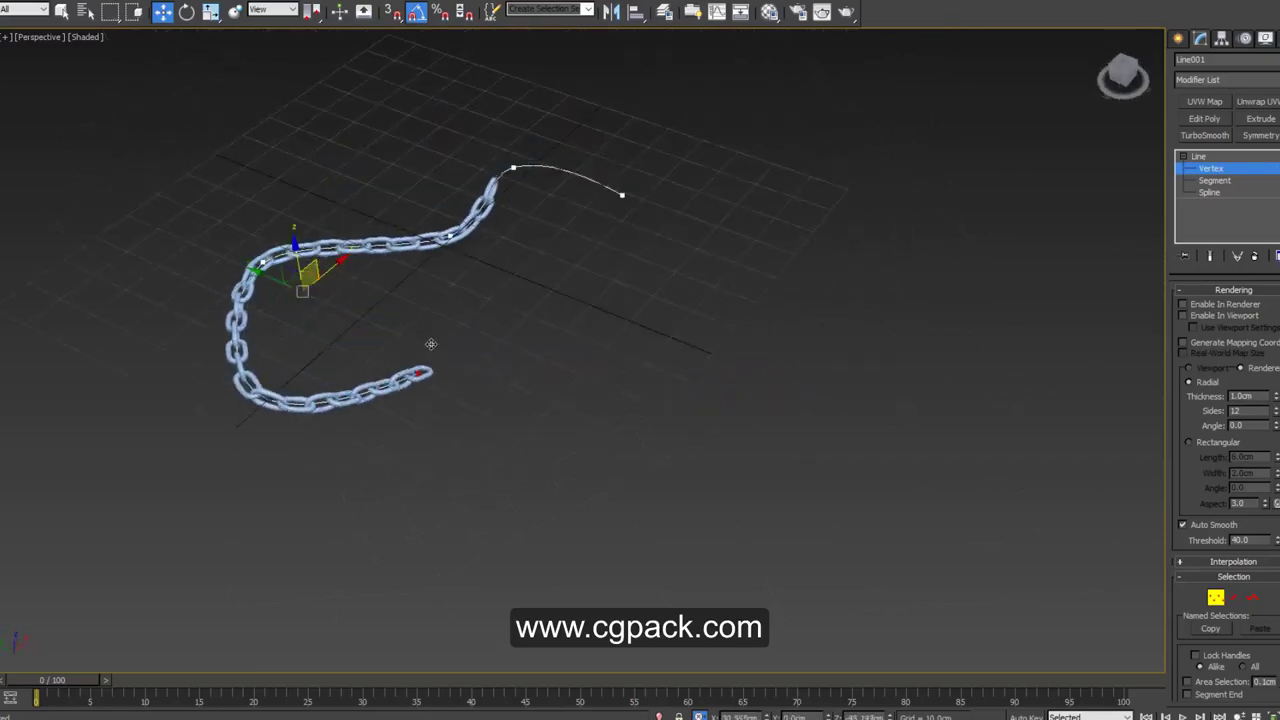
middle_click_drag(433, 347, 434, 314, "alt")
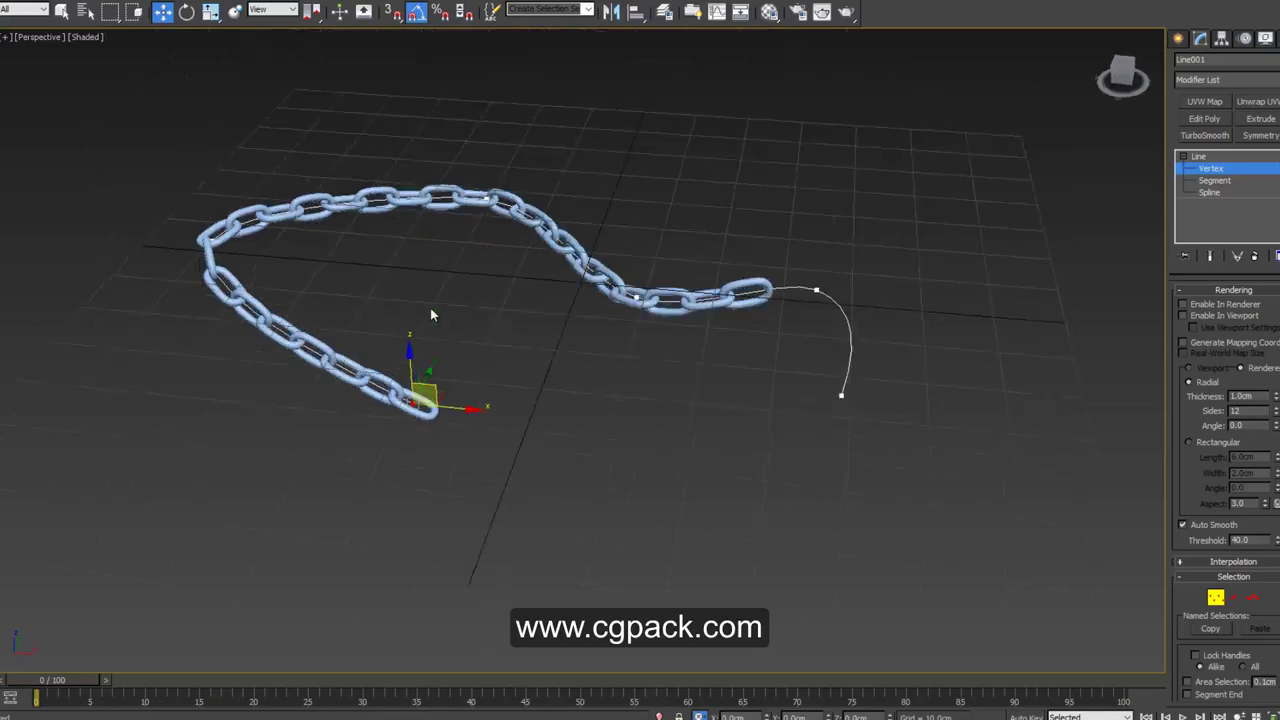
left_click_drag(408, 360, 392, 285)
middle_click_drag(392, 285, 433, 318, "alt")
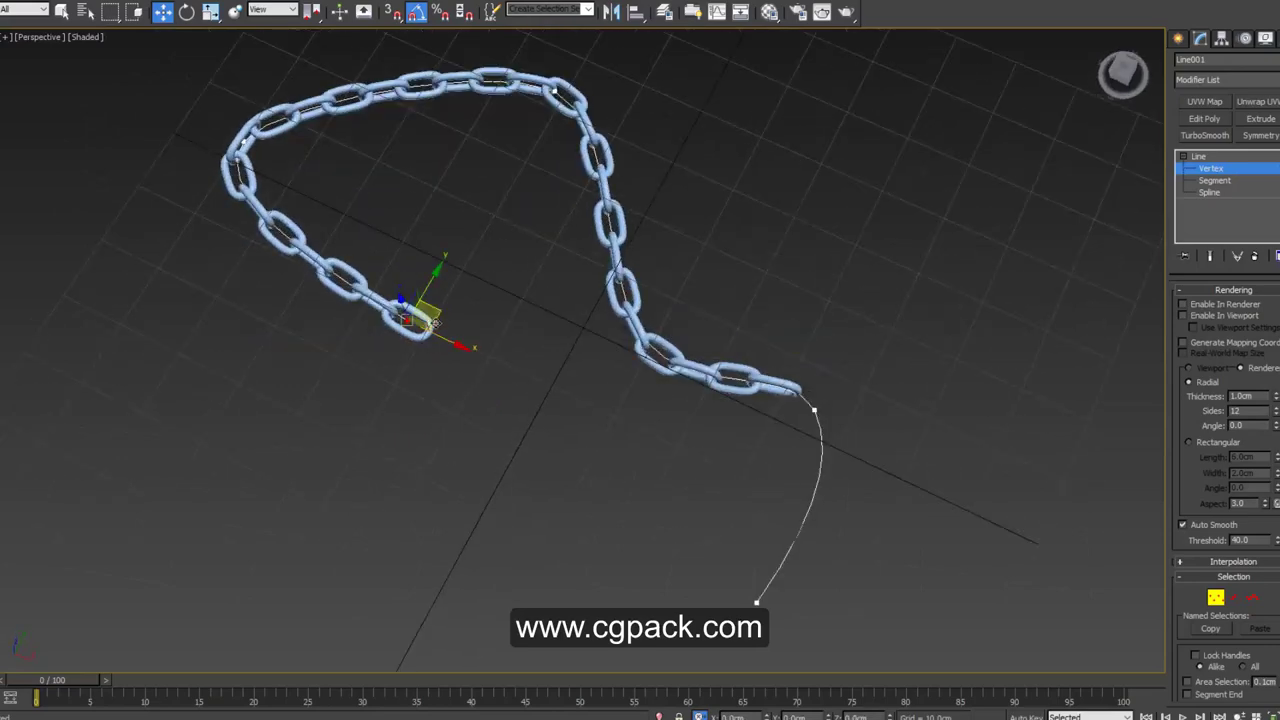
left_click_drag(433, 318, 366, 358)
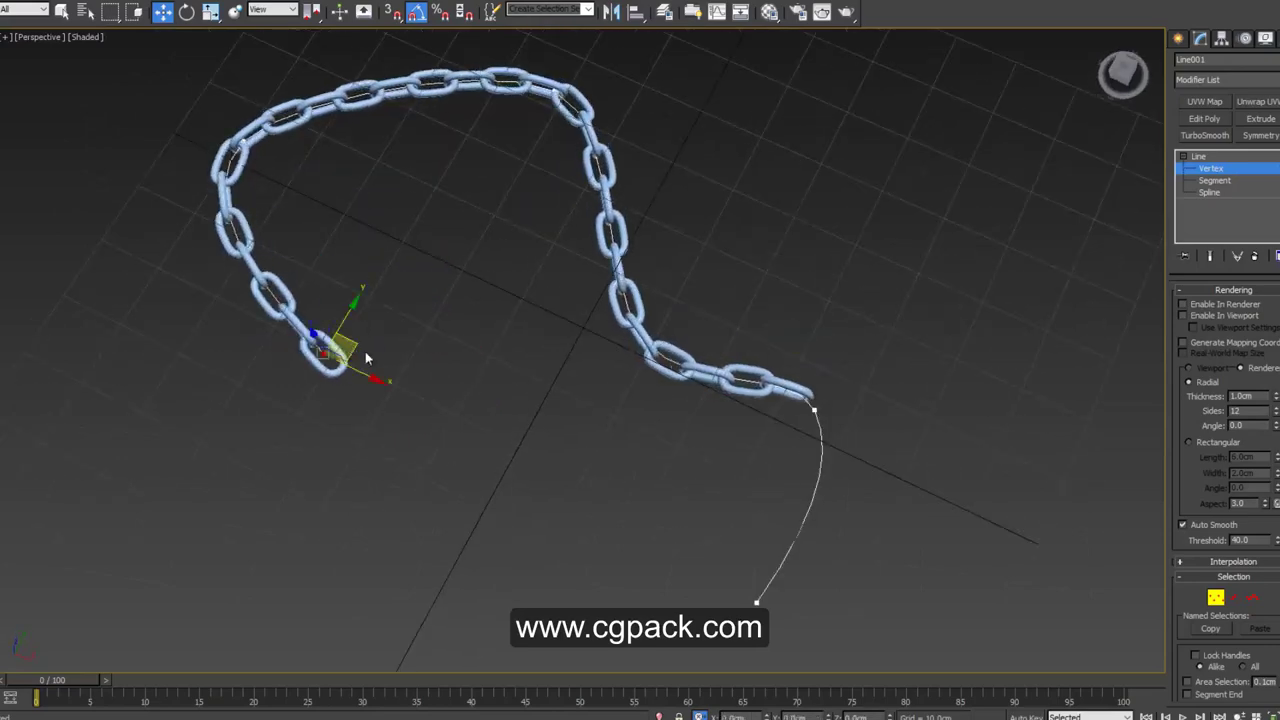